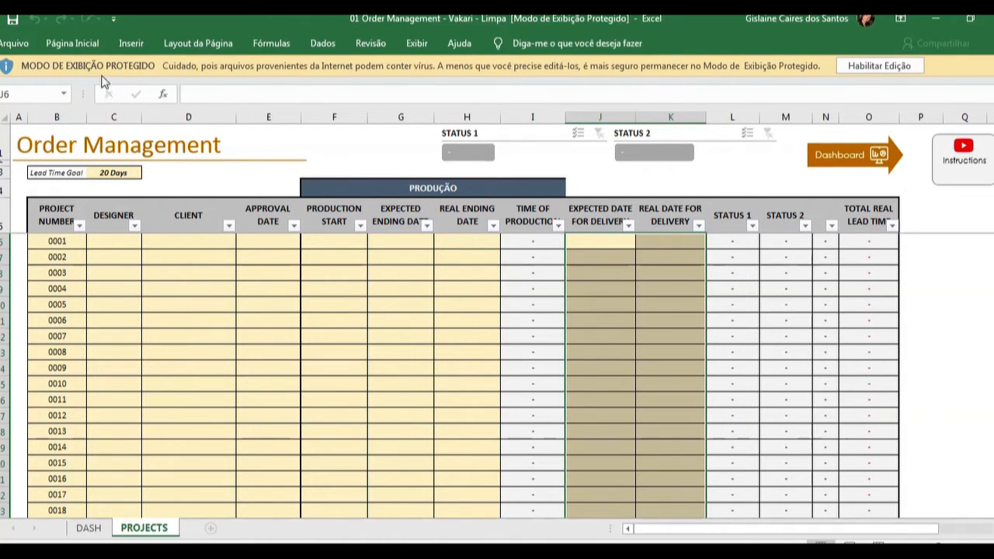
Enable editing and macro content for the protected order management workbook
click(868, 67)
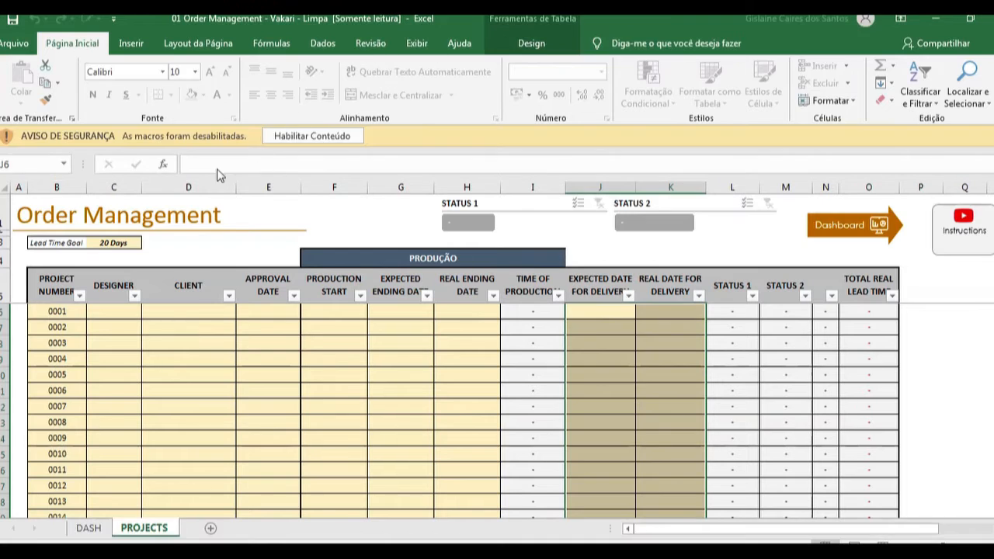
click(351, 140)
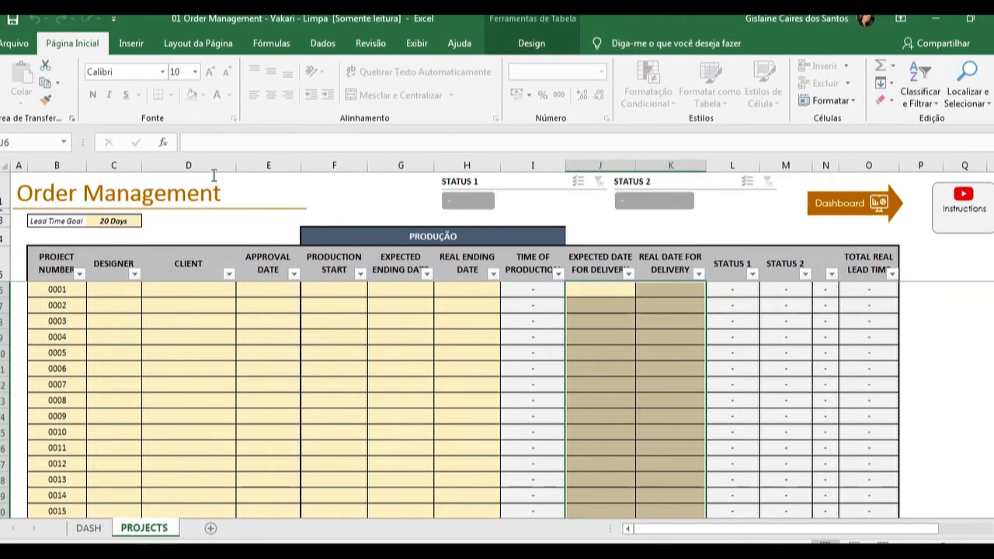
Examine the yellow input columns and the grey formula columns for production time, statuses and total real lead time
click(109, 301)
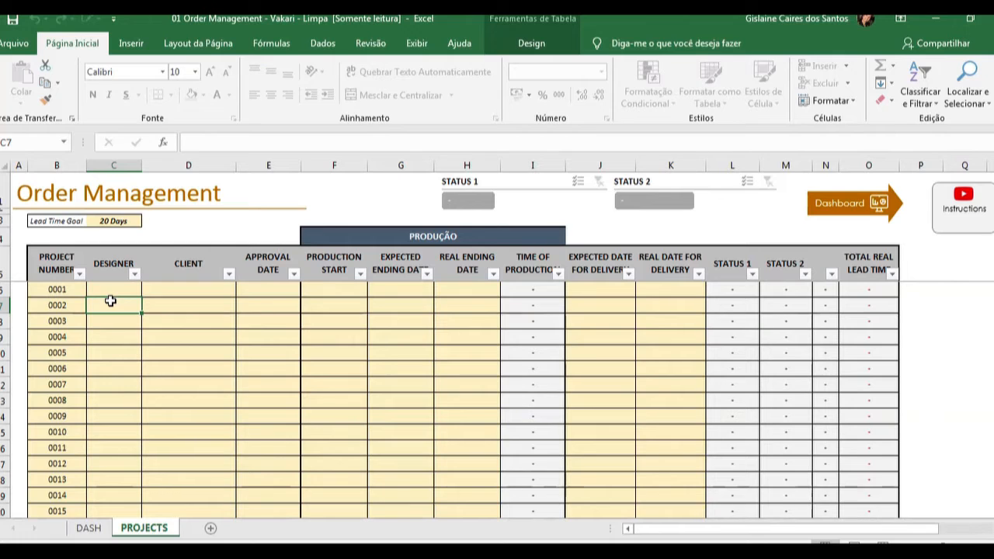
drag(126, 288, 444, 426)
click(278, 339)
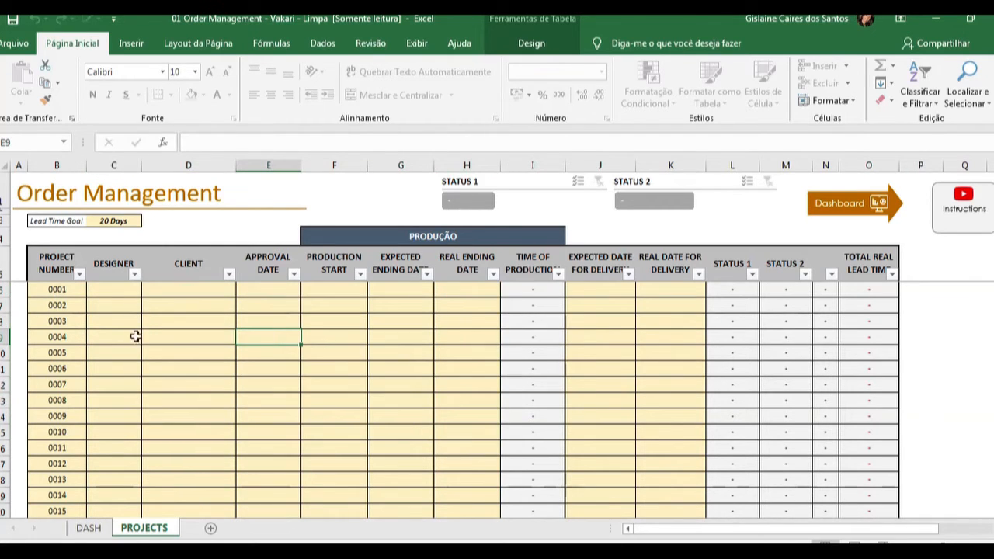
click(271, 354)
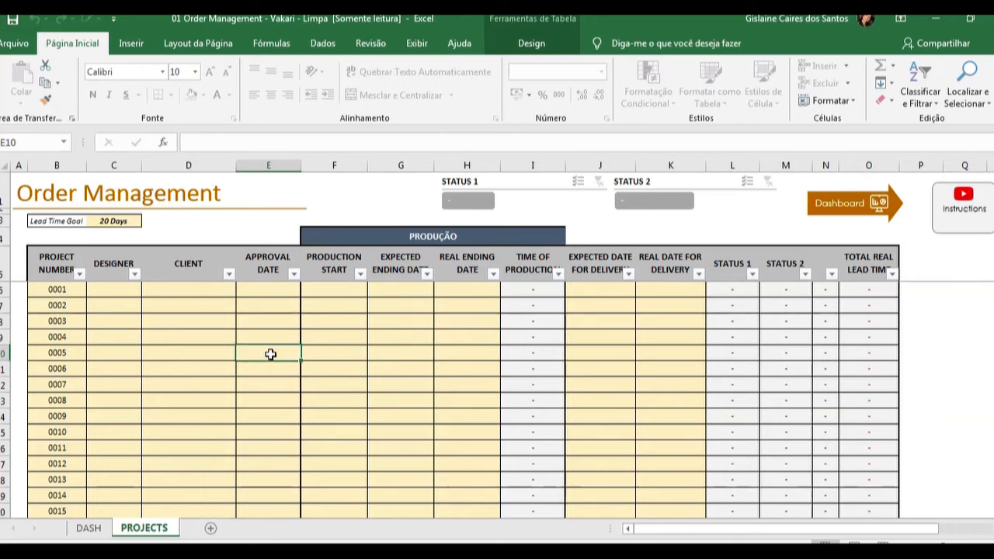
drag(518, 301, 523, 424)
drag(745, 294, 872, 459)
drag(743, 299, 742, 318)
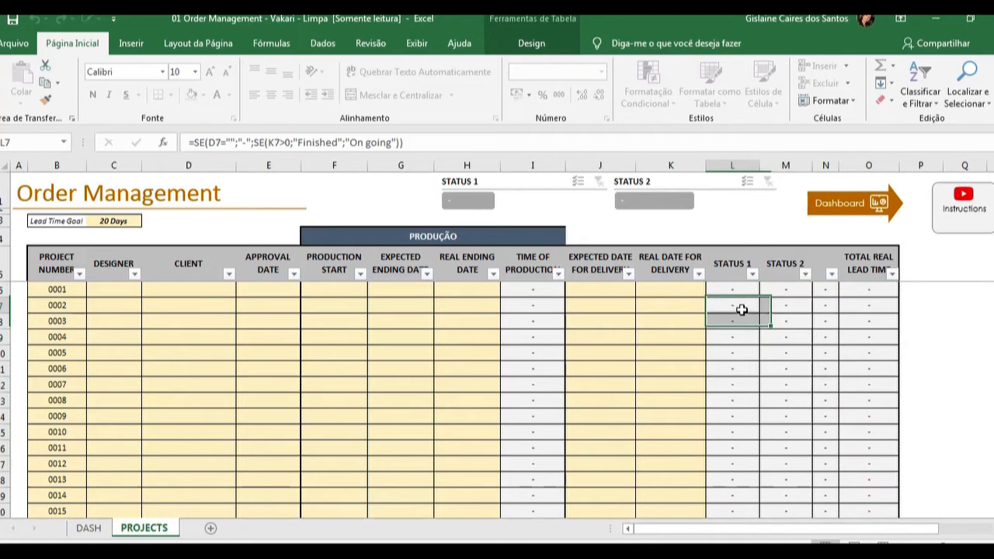
click(781, 306)
click(828, 306)
click(867, 306)
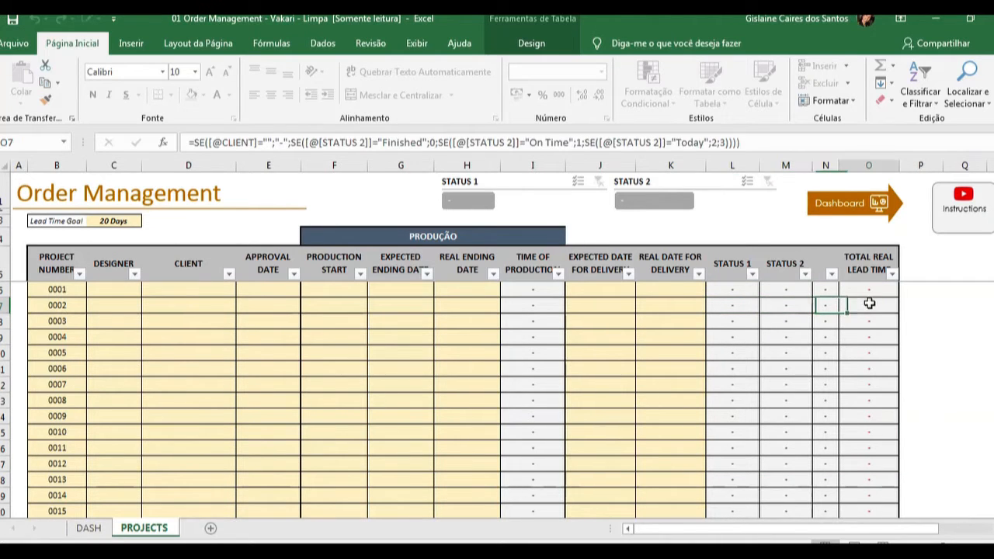
click(541, 308)
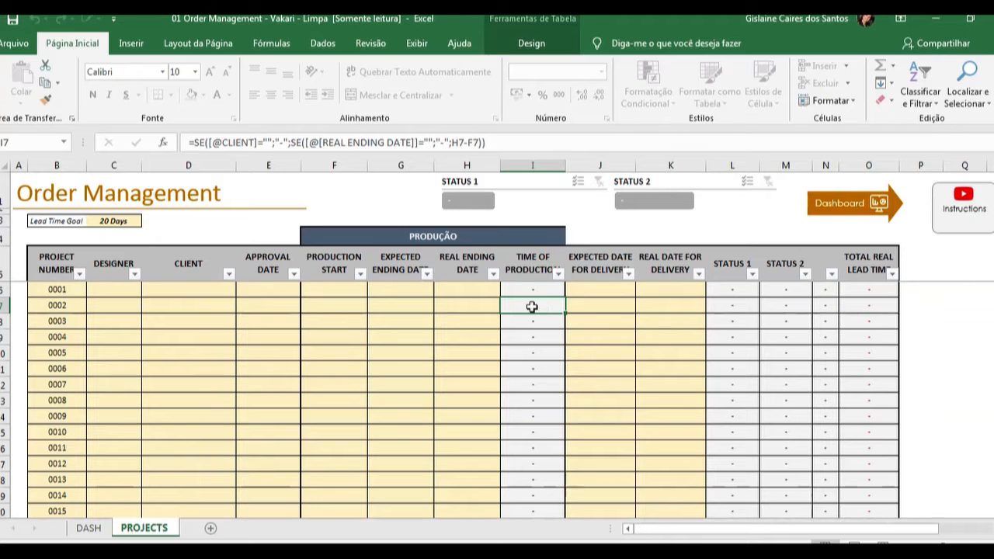
click(531, 367)
click(550, 399)
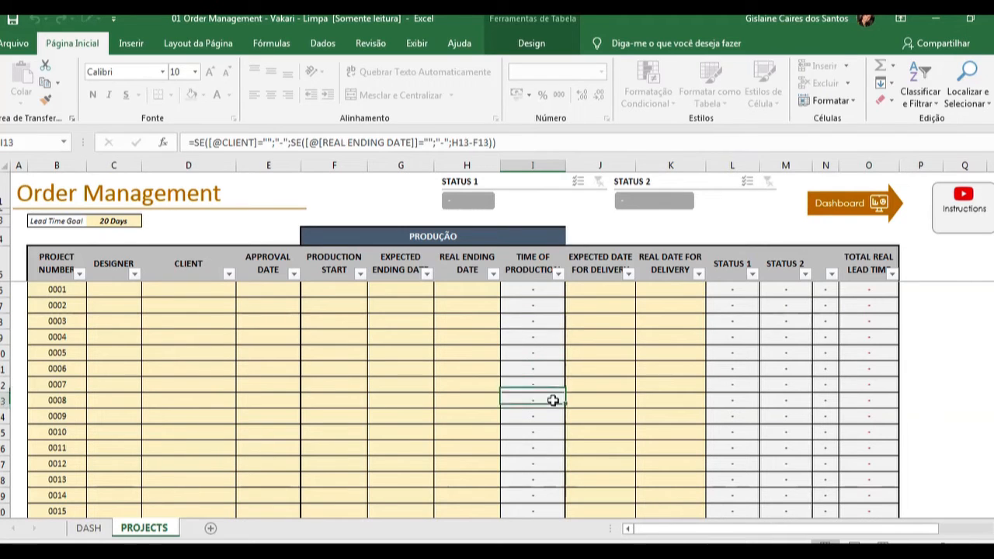
click(520, 288)
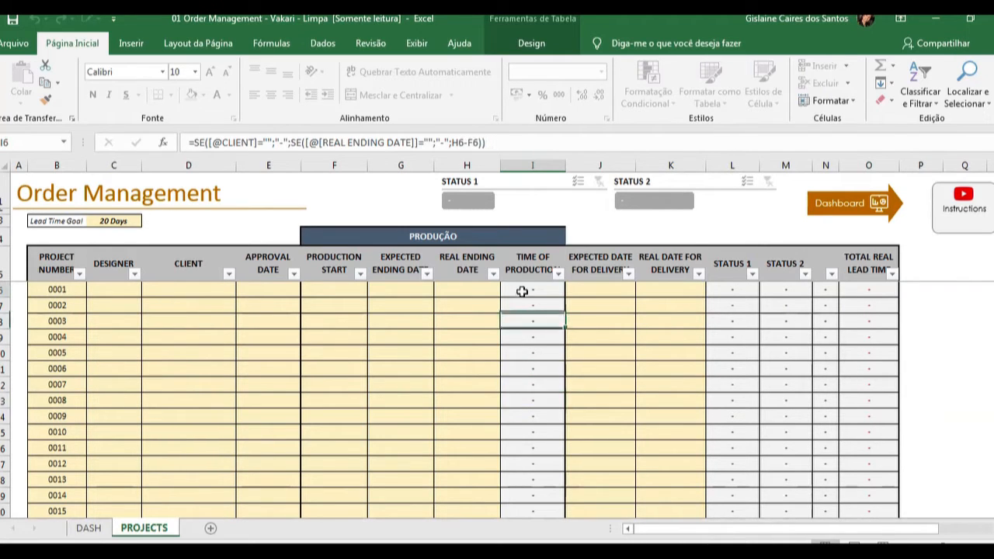
Examine the project number column and project 0001's designer, client and approval date fields
click(49, 245)
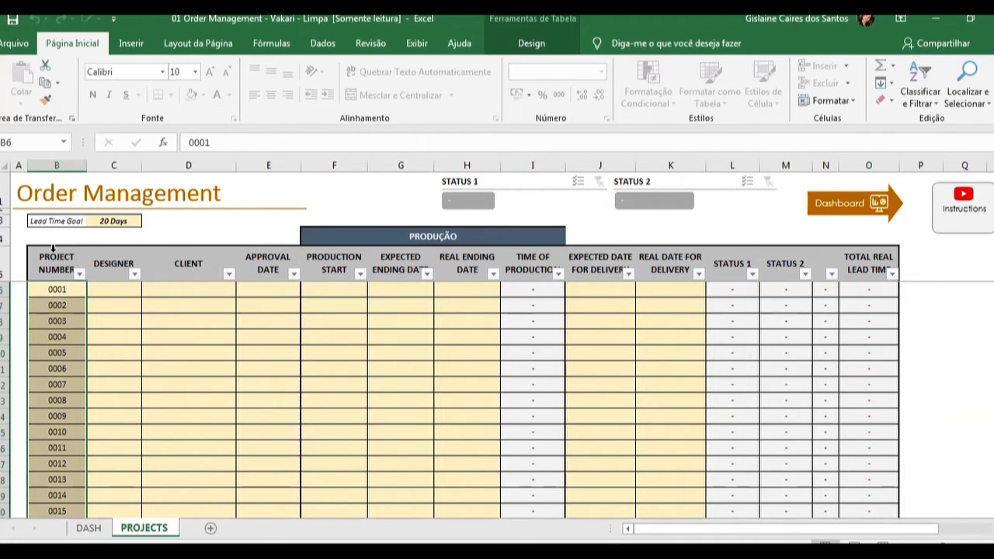
click(83, 290)
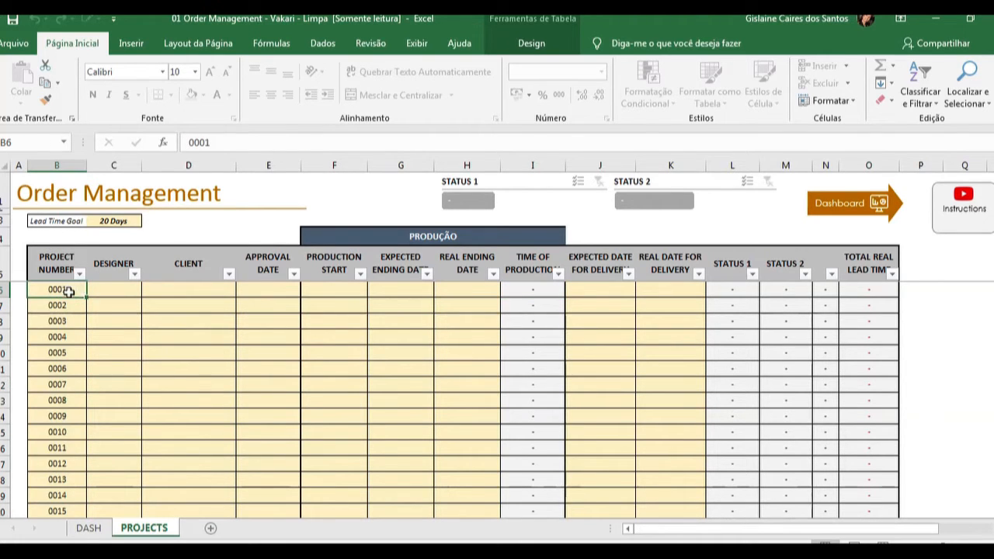
drag(67, 291, 54, 459)
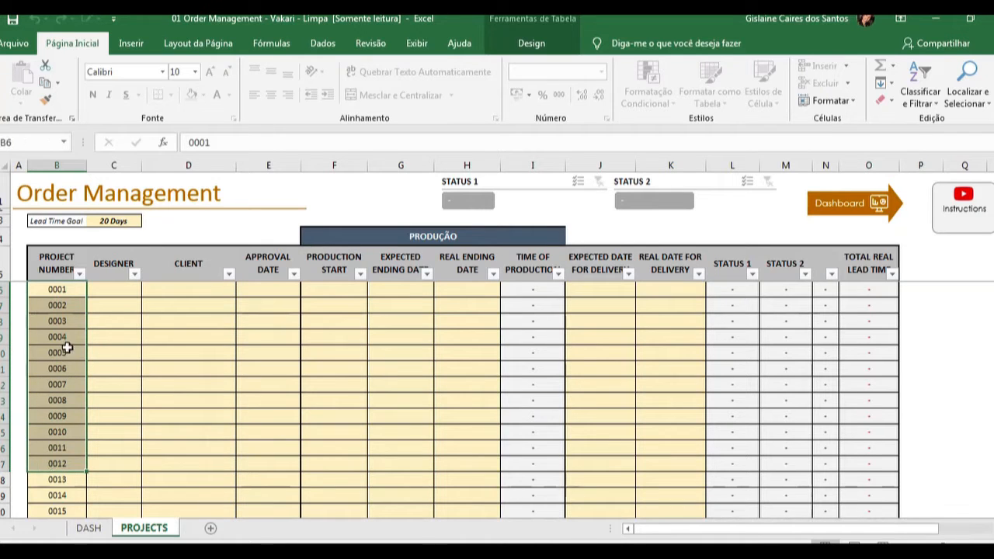
click(74, 289)
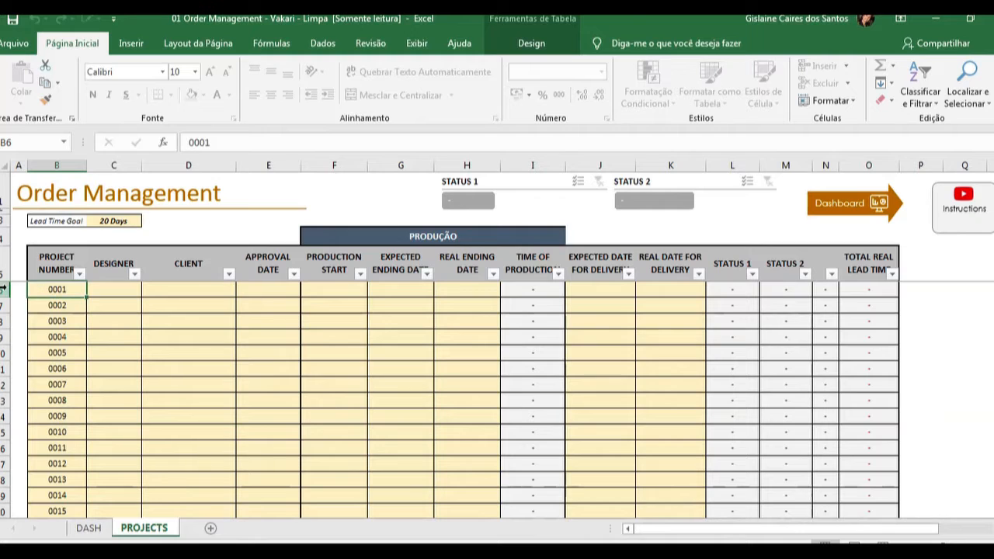
click(5, 289)
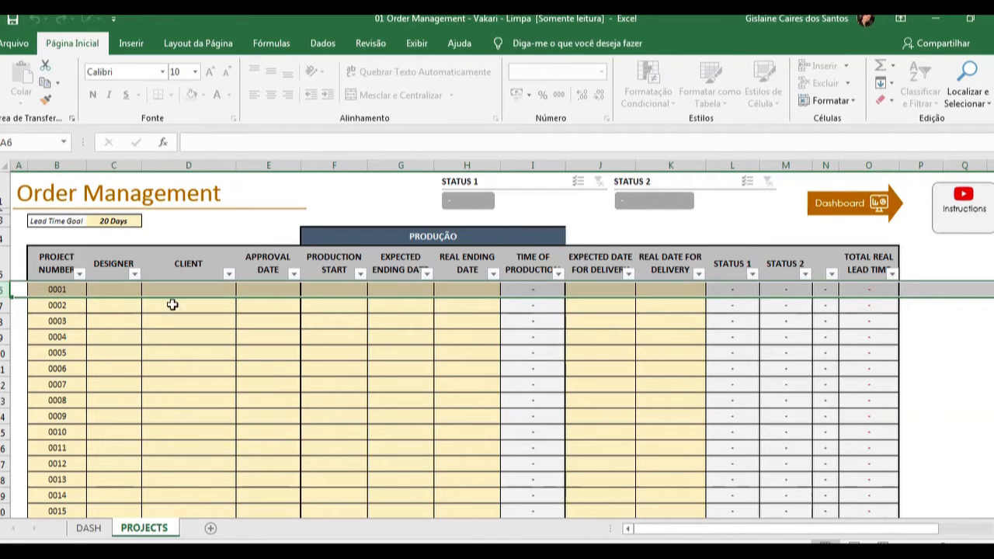
click(121, 291)
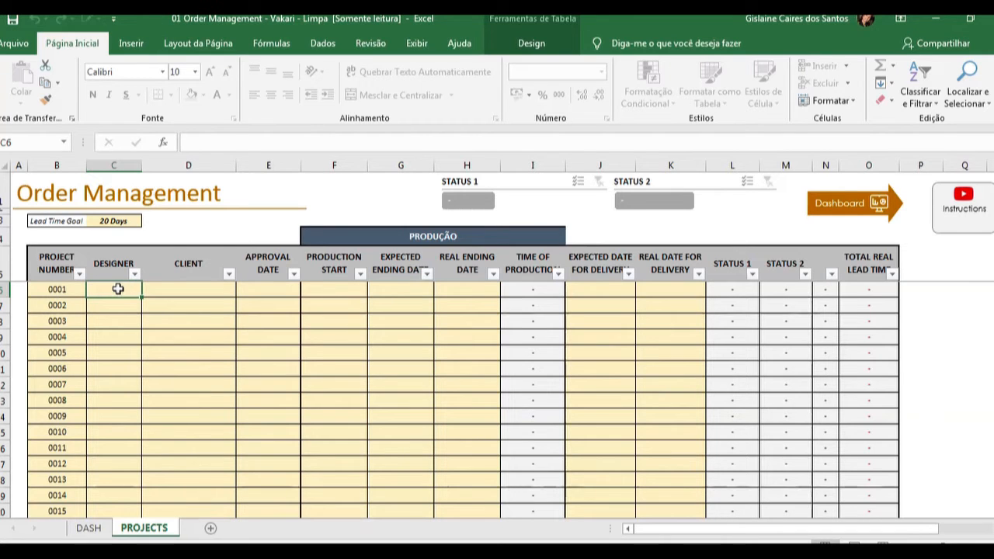
click(55, 291)
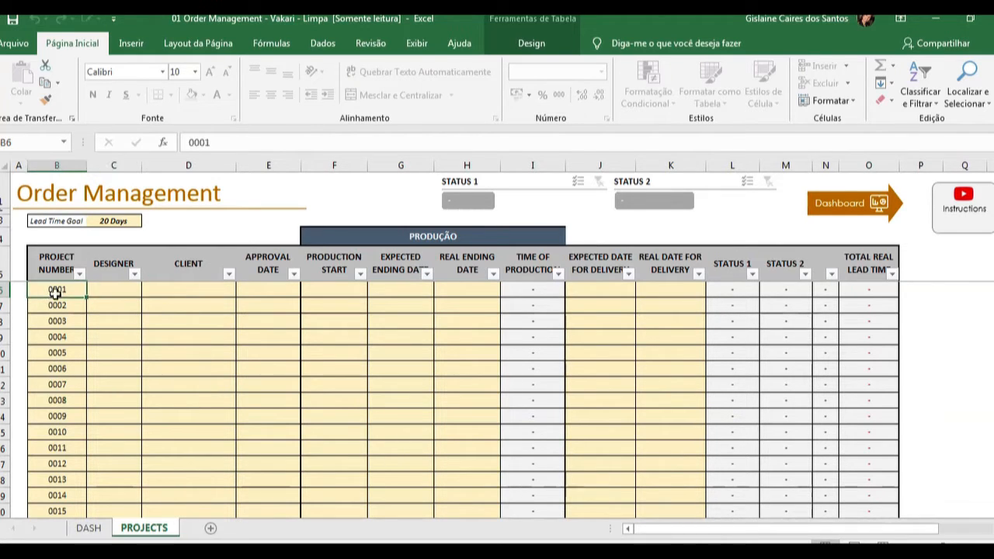
click(99, 289)
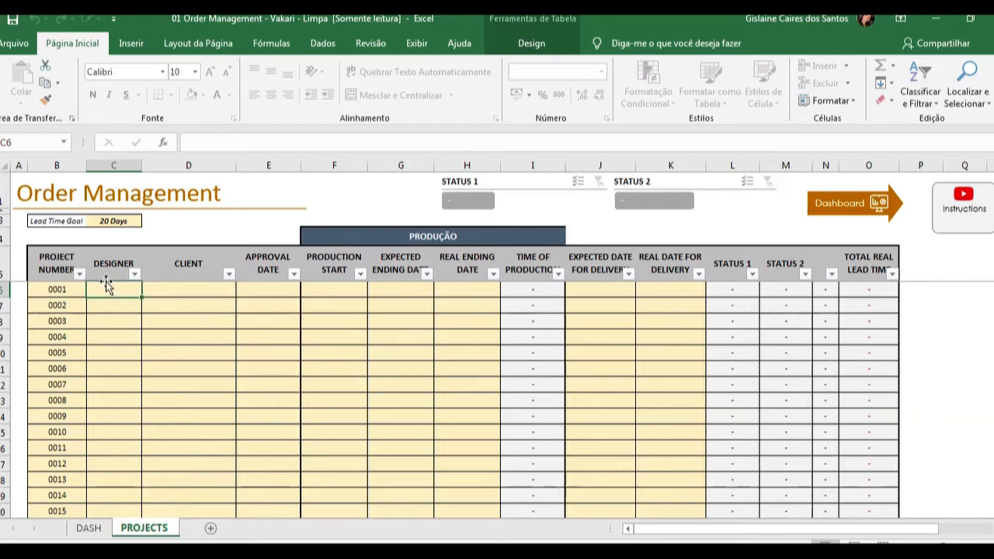
click(172, 293)
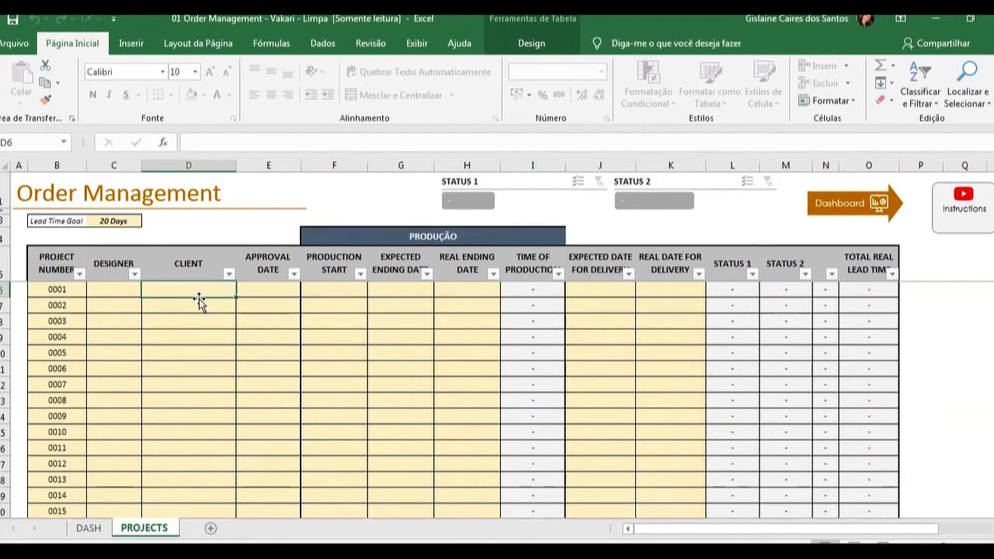
click(262, 284)
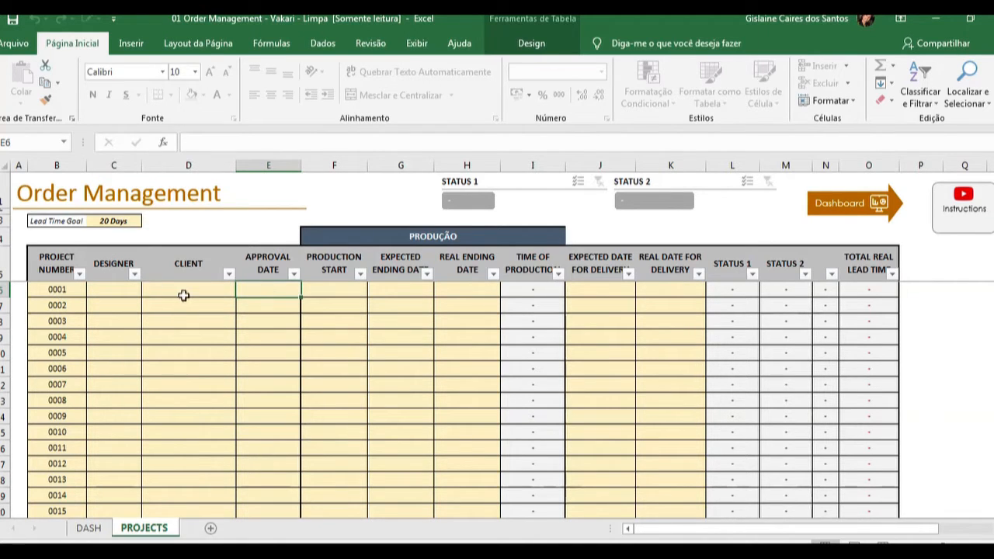
Enter the designer's name, the client's name and the approval date 25/11/2020 for project 0001
click(100, 287)
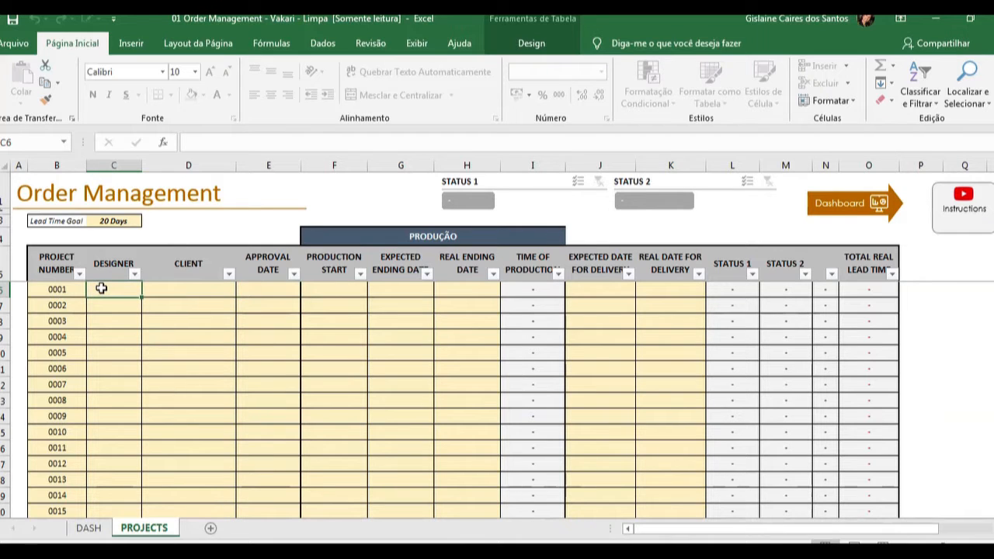
text(Pamela)
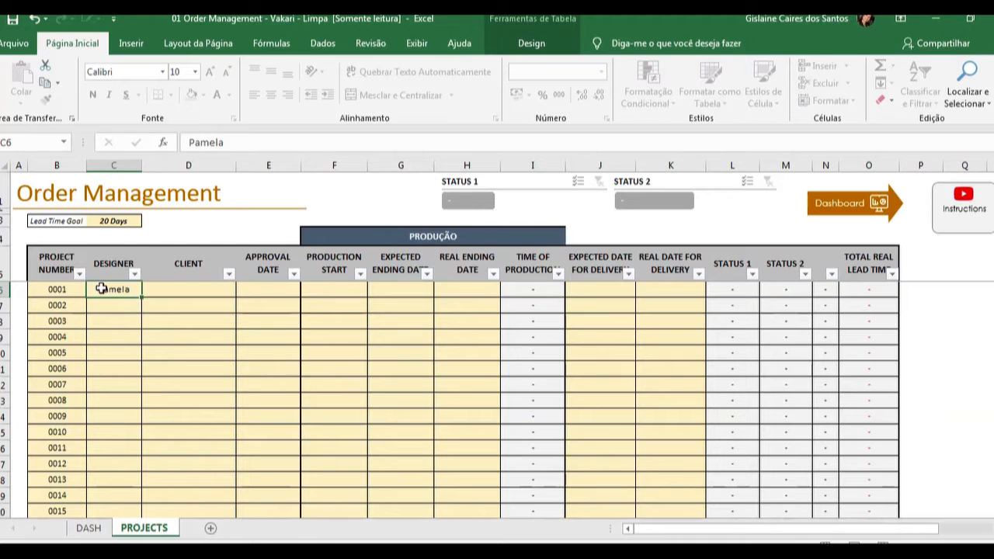
key(Tab)
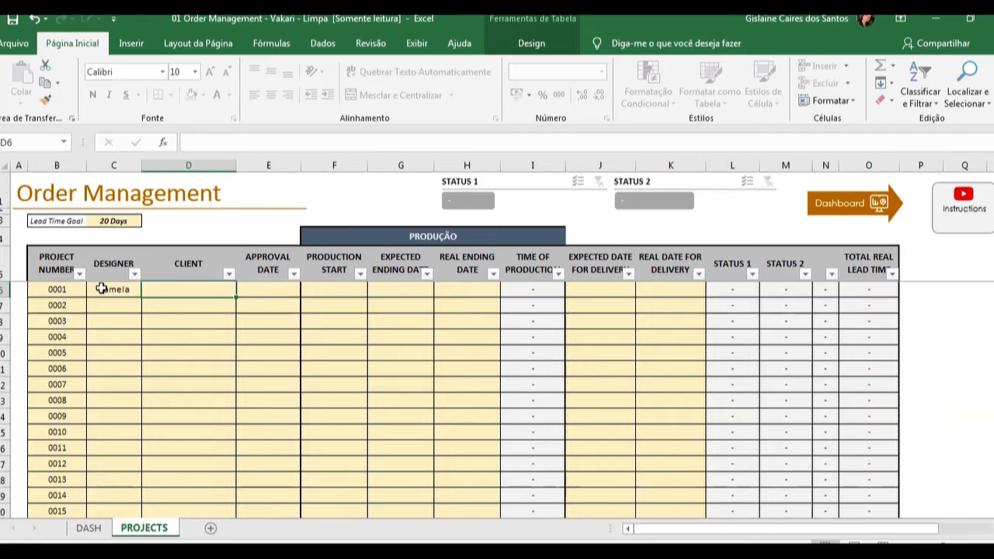
text(HAR)
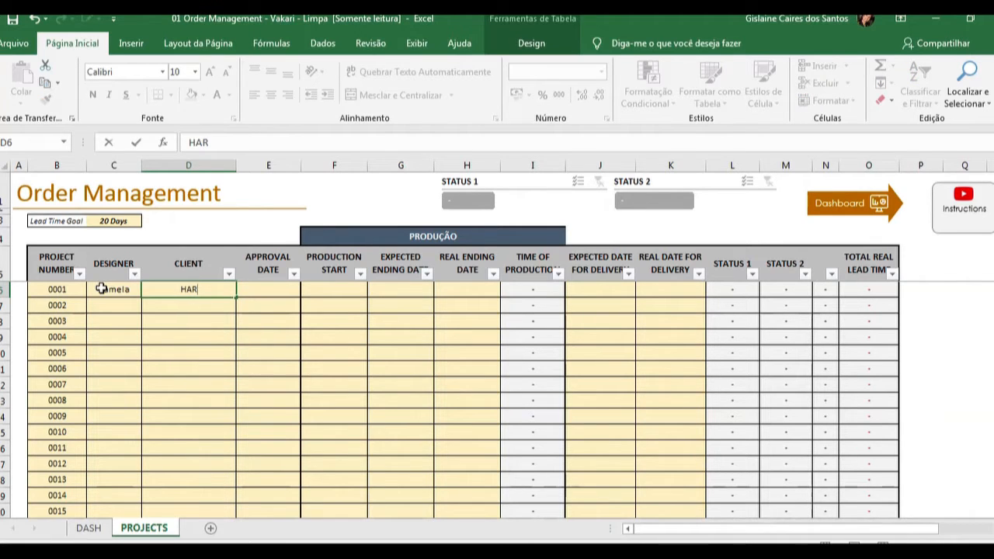
text(LEY)
key(Tab)
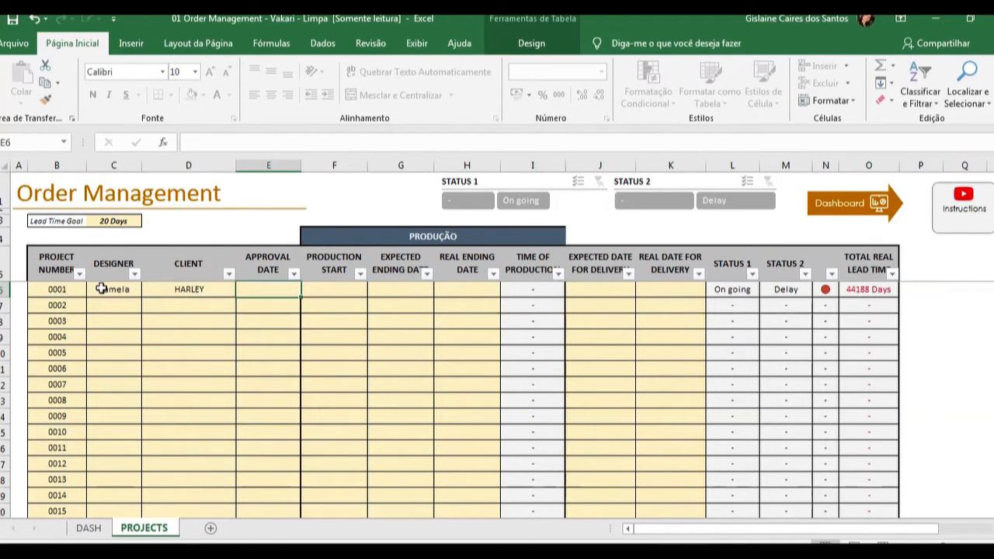
text(25/)
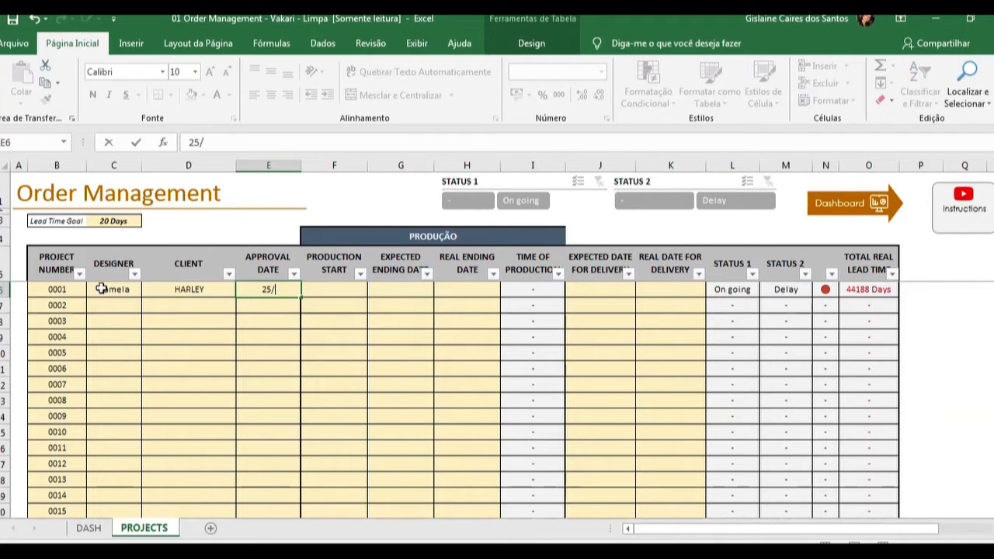
text(11/20)
key(Tab)
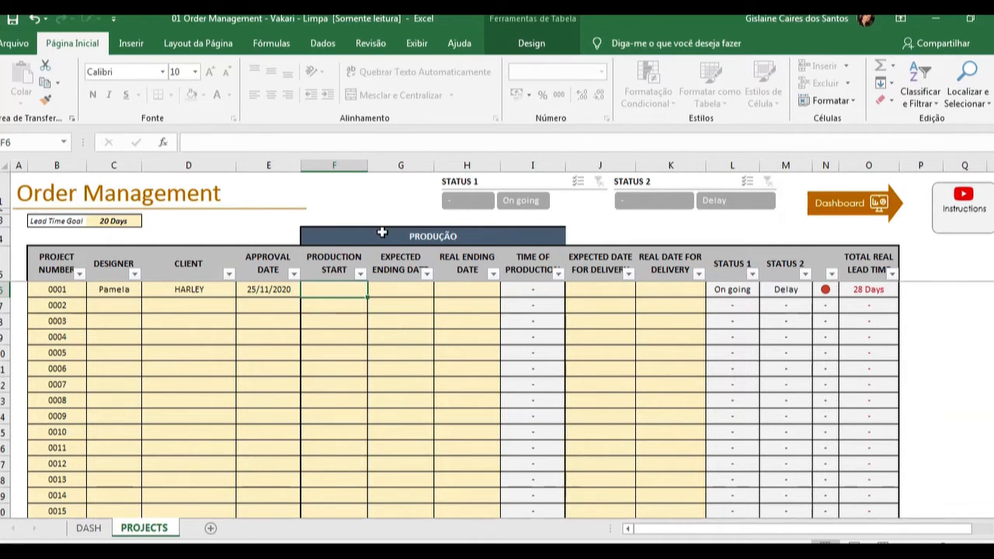
drag(381, 230, 365, 379)
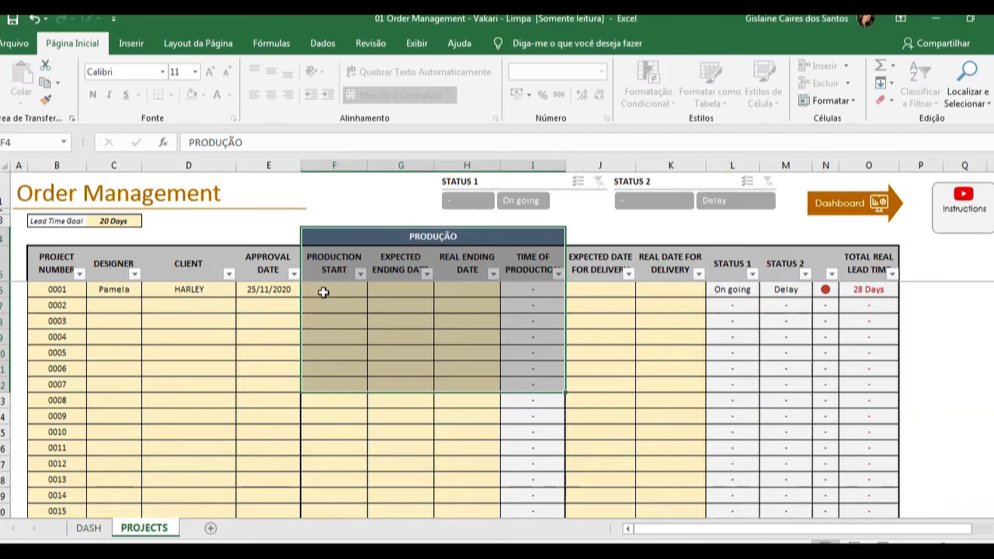
click(323, 291)
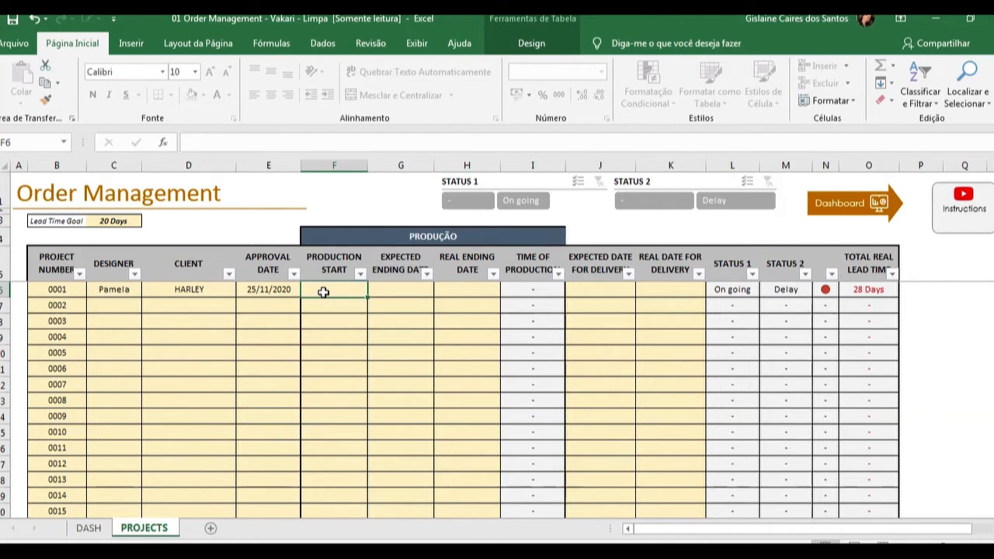
click(100, 291)
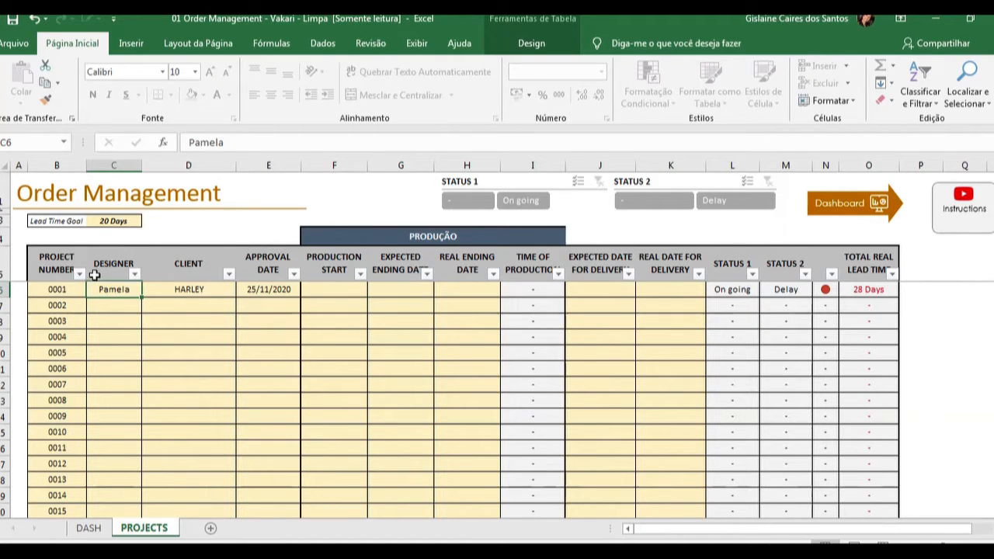
Set project 0001's production start to 28/11/2020 and its expected ending date to 10/12/2020
click(332, 287)
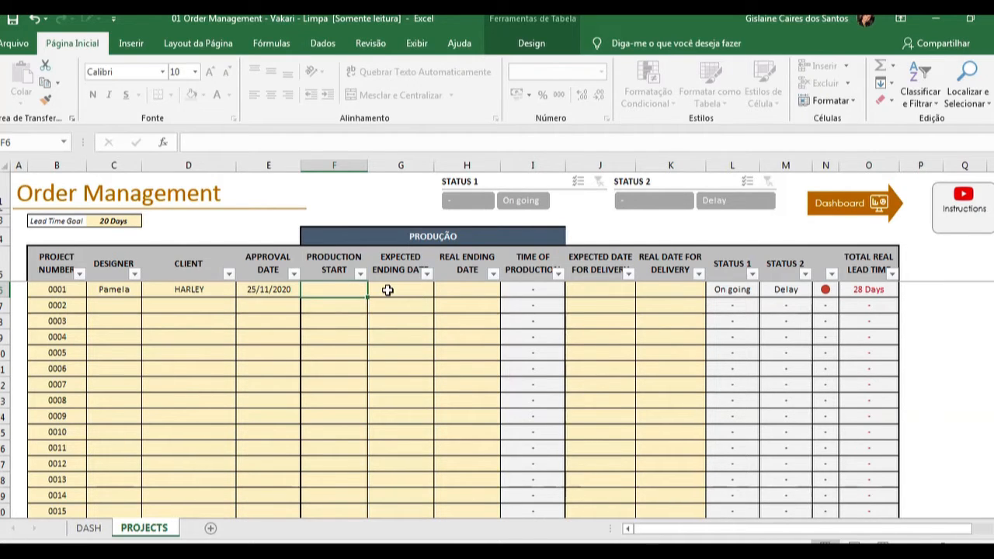
text(28/1)
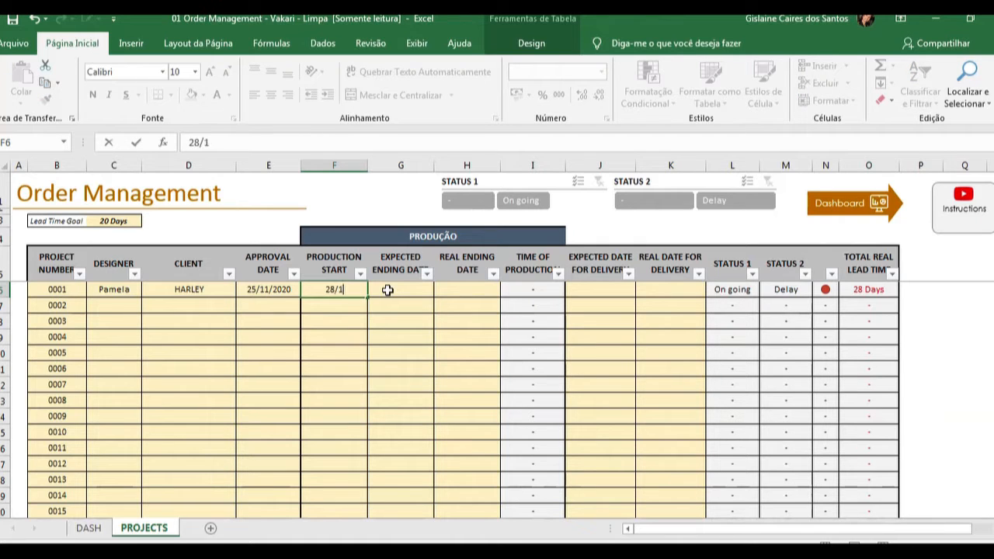
text(1/2020)
click(387, 289)
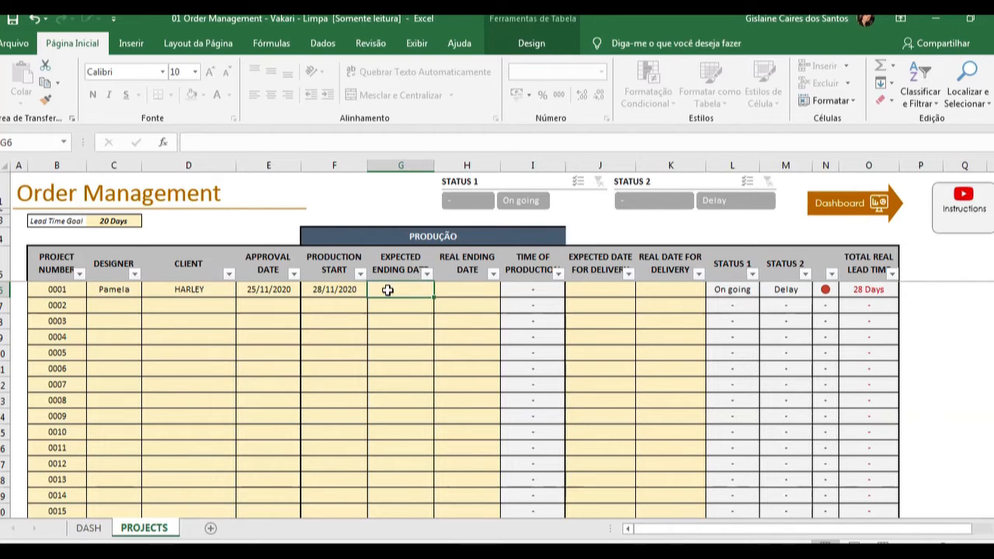
text(1)
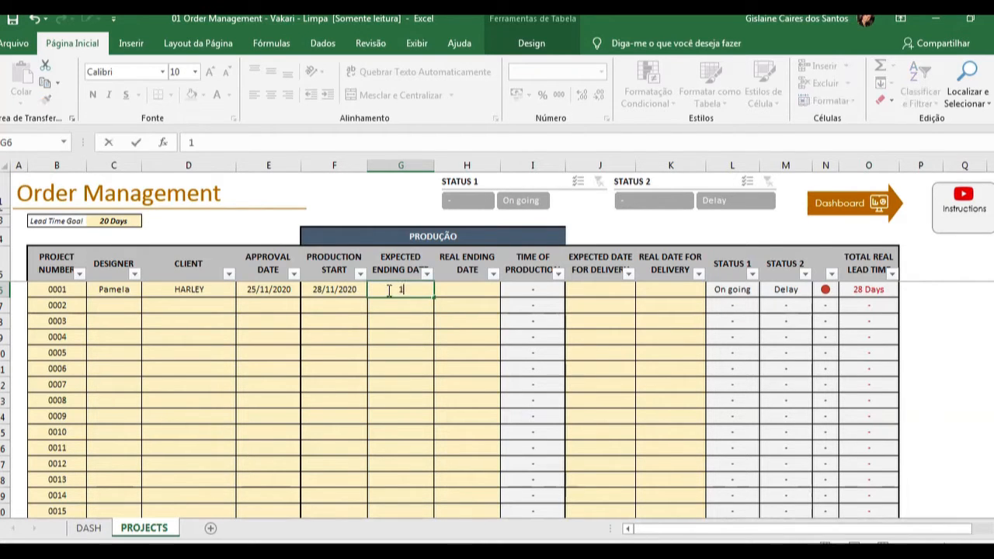
text(0/12)
key(Tab)
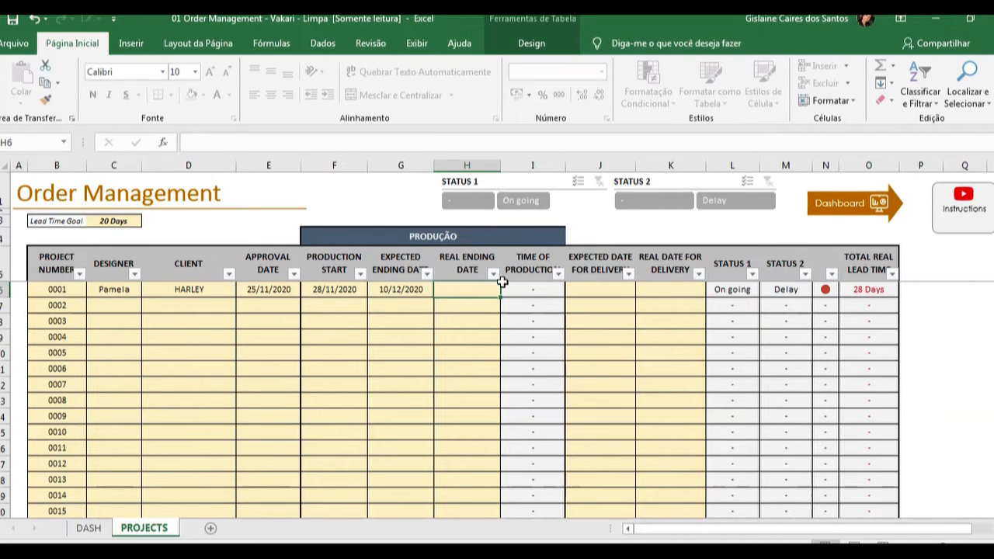
Set project 0001's expected date for delivery to 15/12/2020, after reviewing its expected ending date and the delivery date fields
click(406, 289)
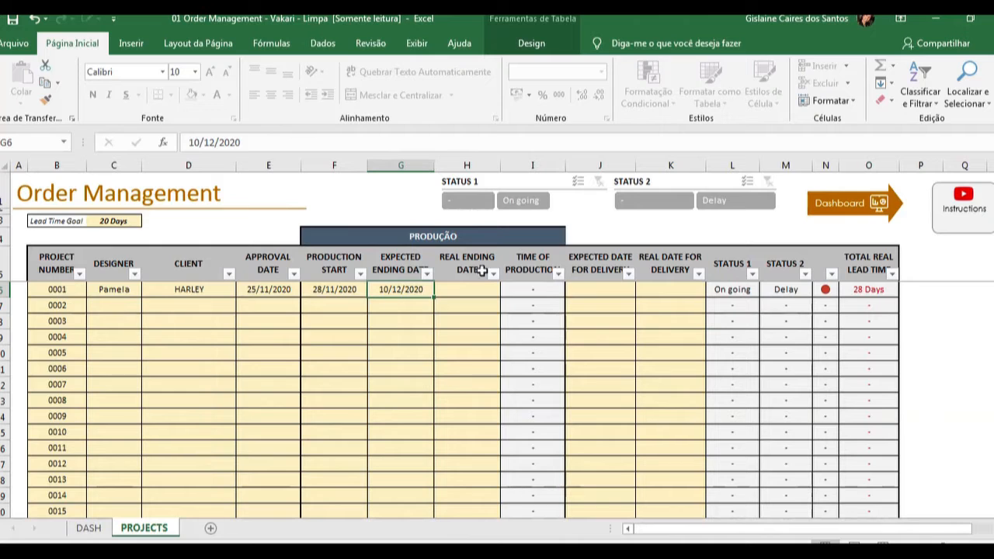
click(588, 289)
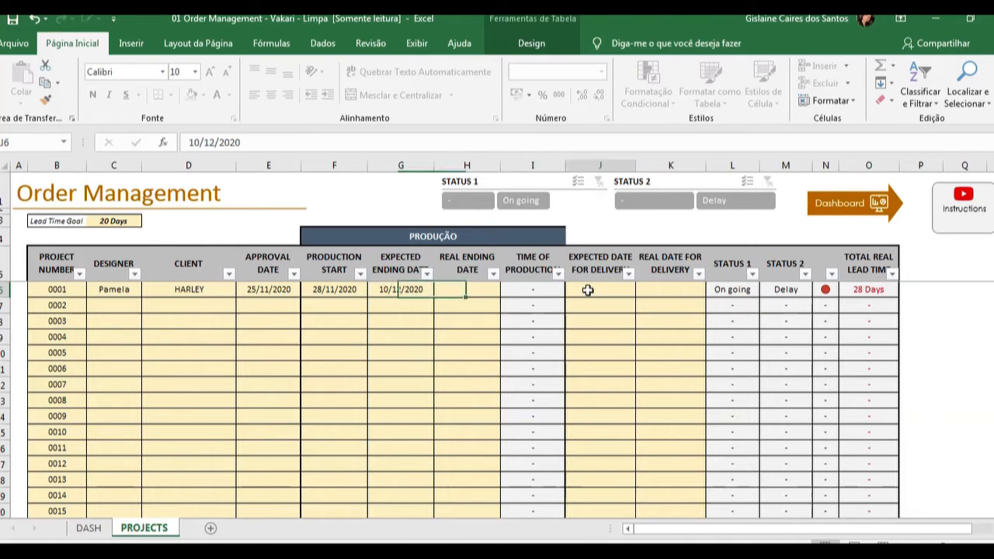
mouse_move(588, 290)
mouse_down()
mouse_move(650, 300)
mouse_move(681, 290)
mouse_up()
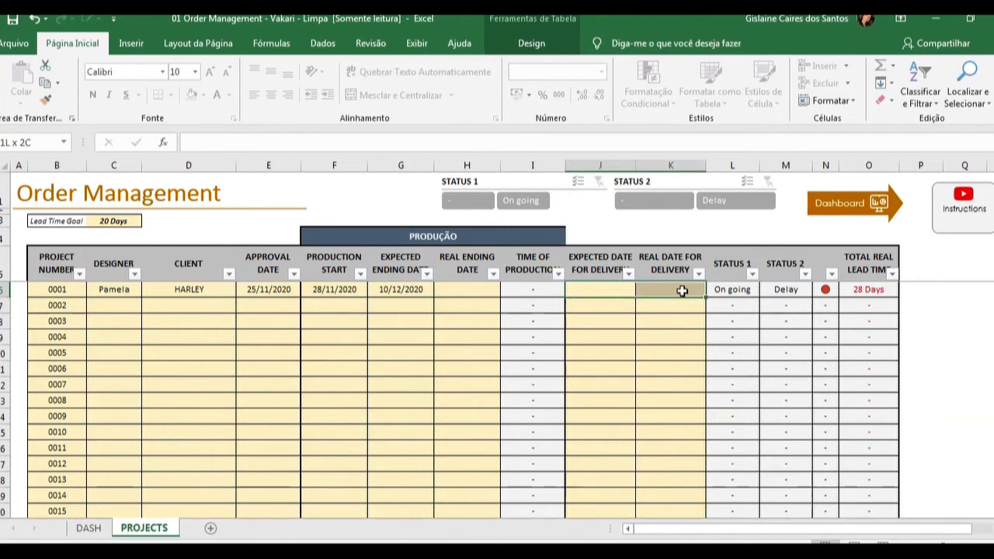
click(571, 291)
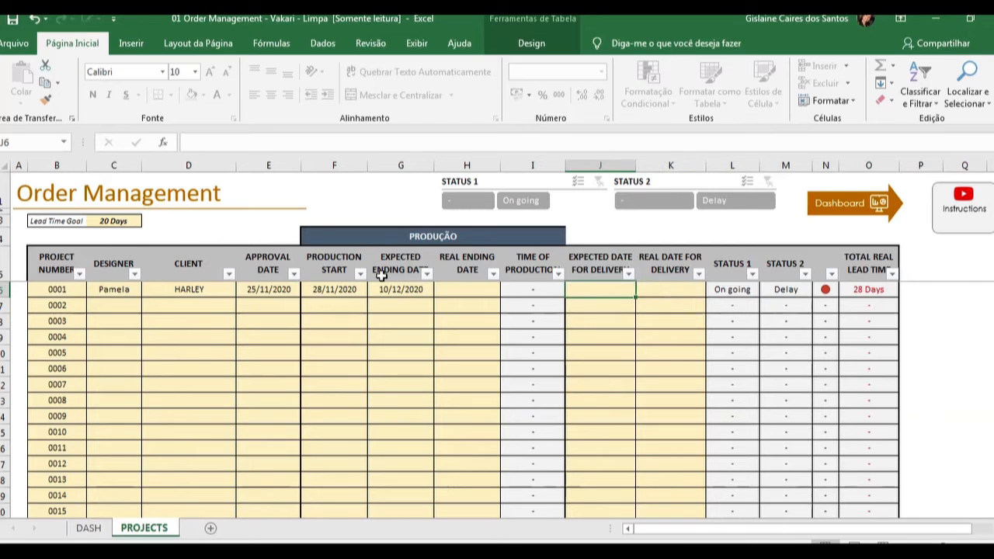
click(396, 289)
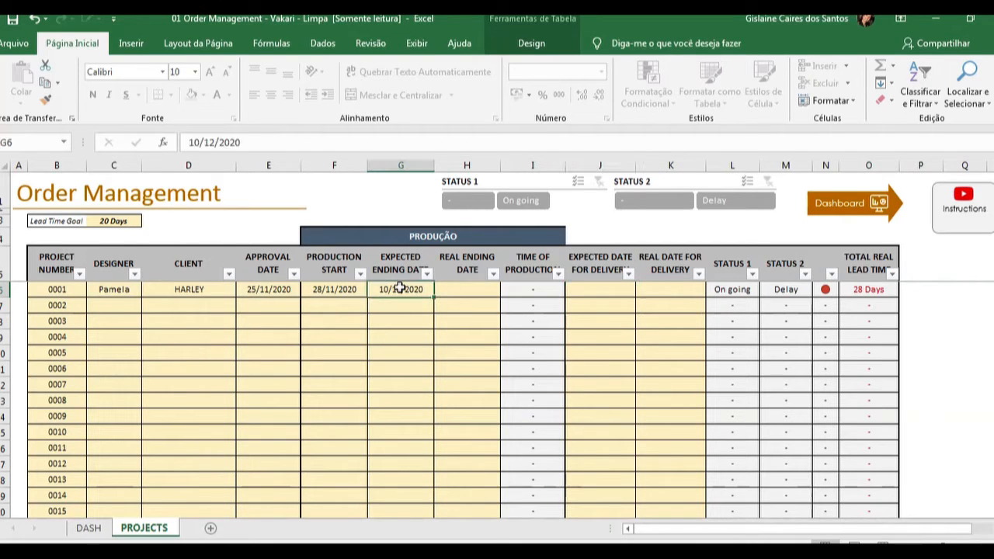
click(587, 289)
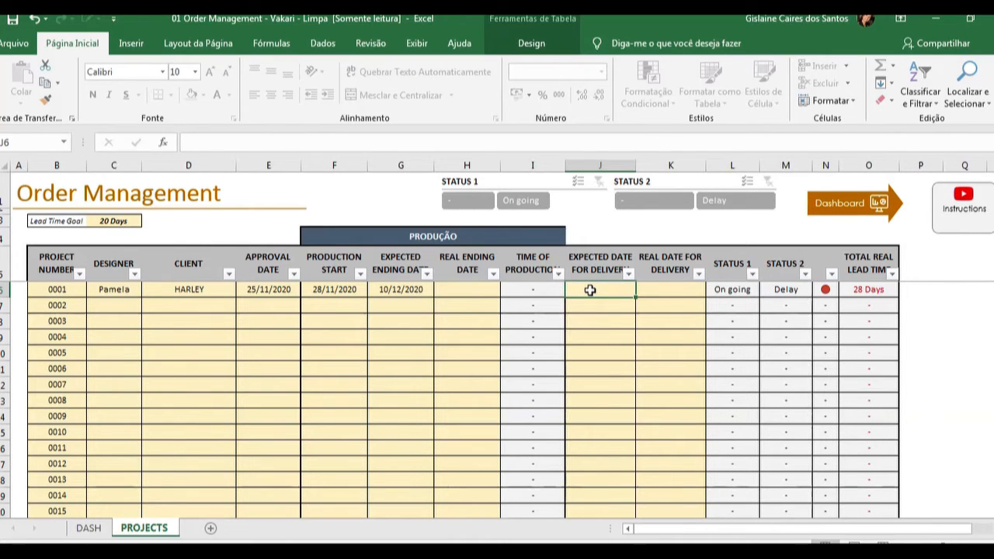
click(400, 291)
click(602, 287)
text(15/12/)
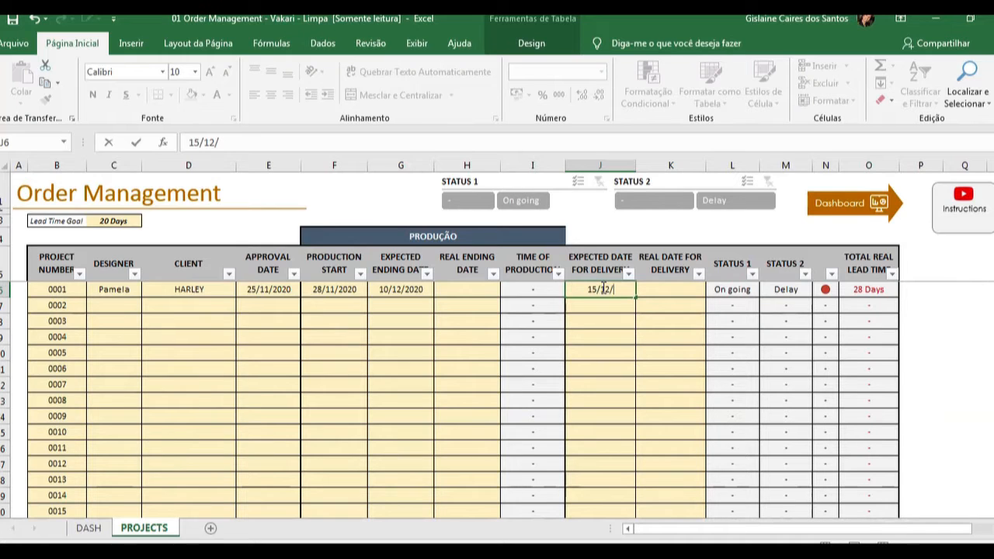
text(20)
key(Tab)
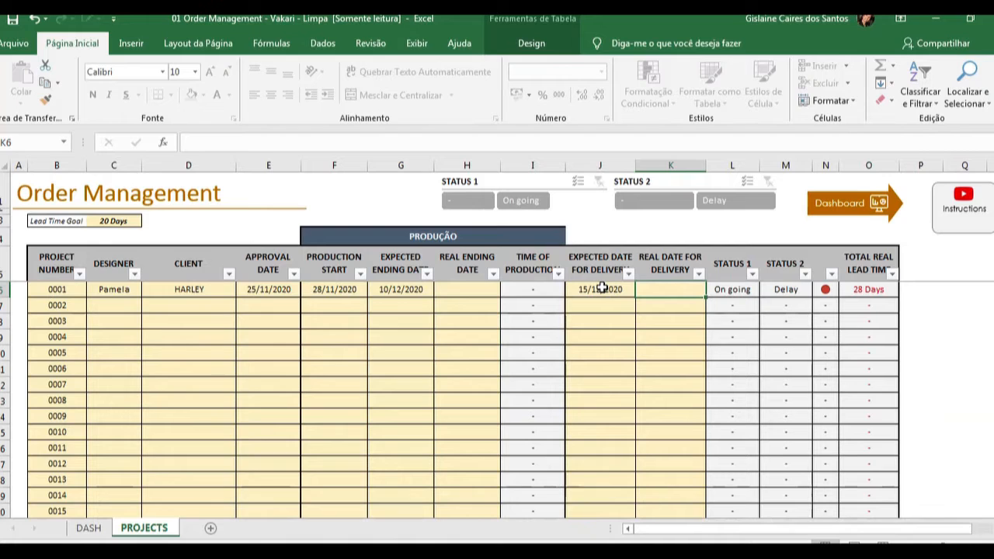
Set project 0001's real ending date to 11/12/2020 and review its time of production against the production start
click(457, 293)
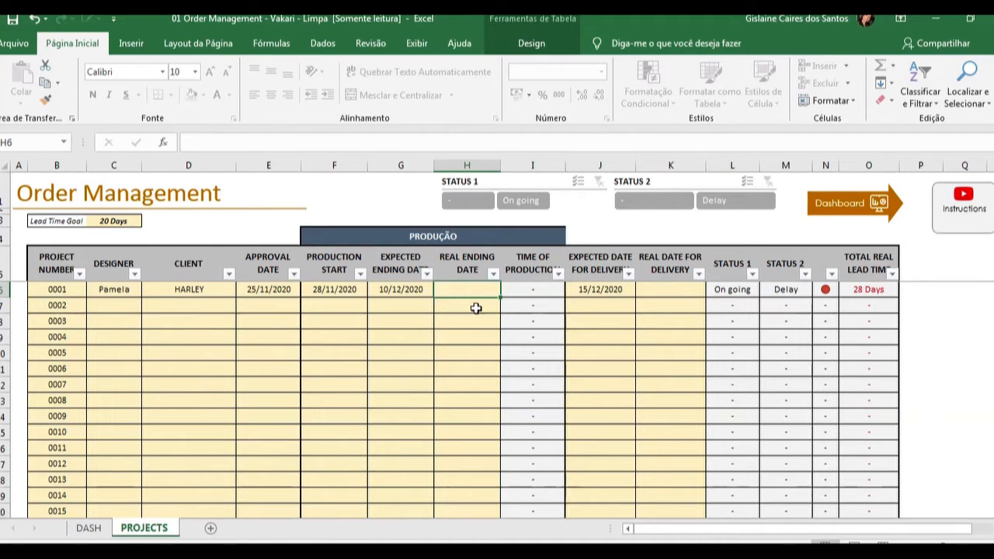
text(11/1)
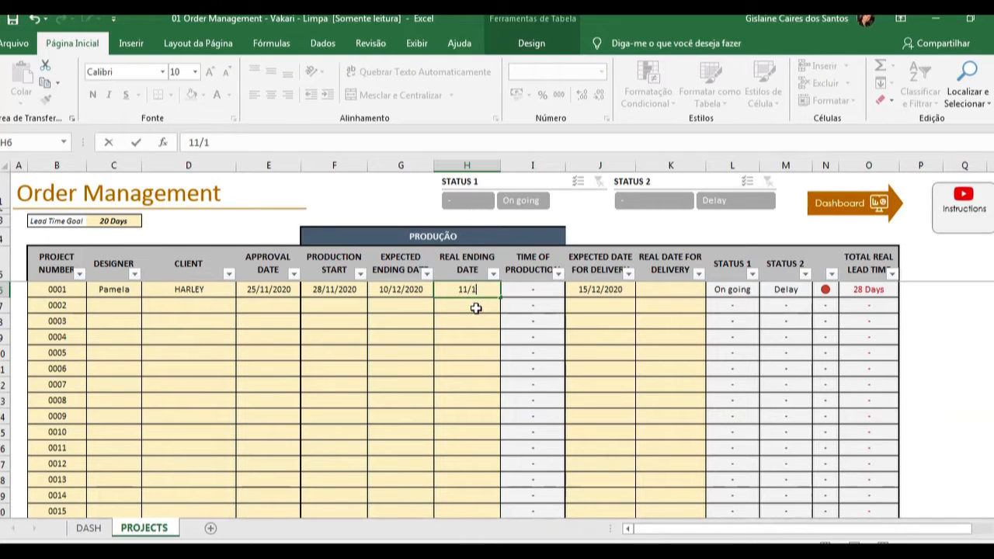
text(2/20)
key(Tab)
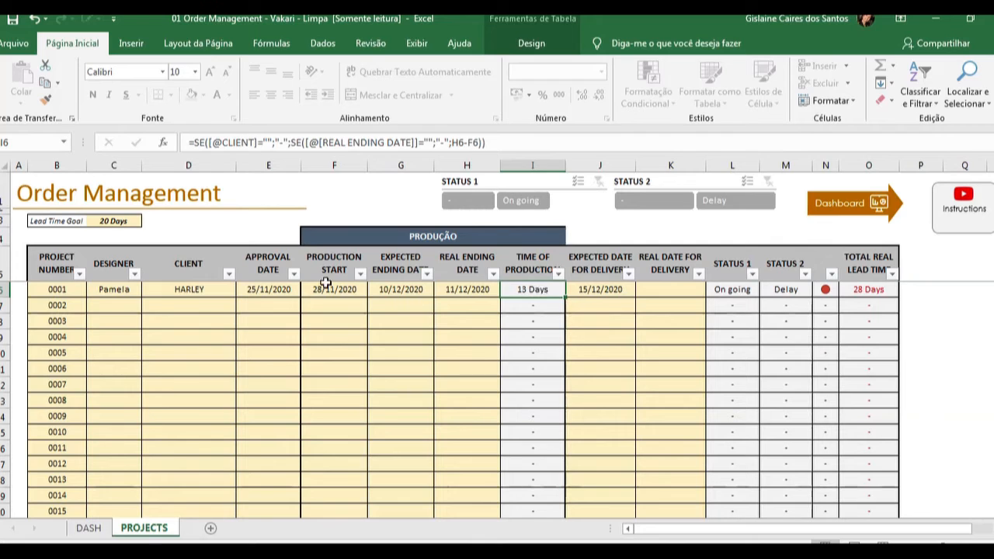
click(323, 289)
click(457, 290)
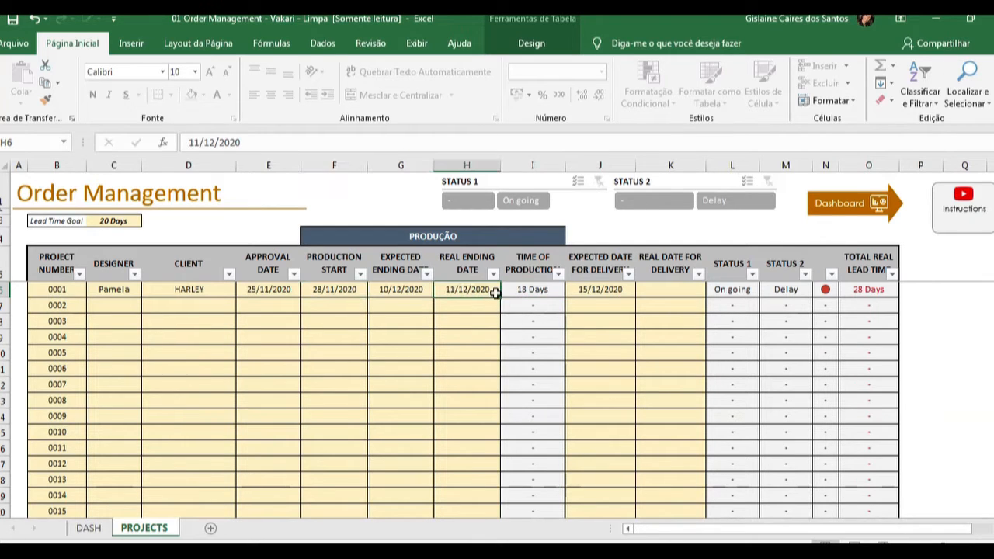
click(544, 290)
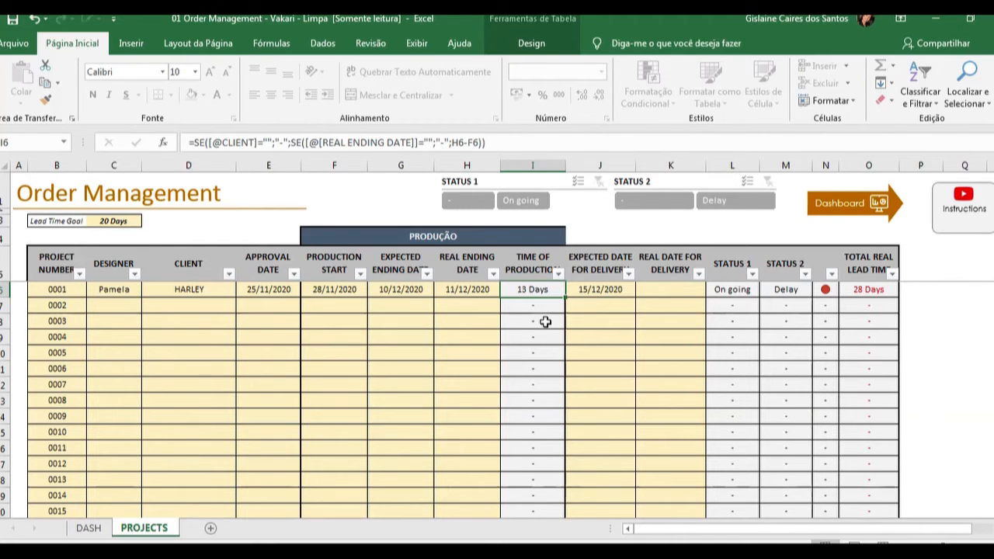
Set project 0001's real date for delivery to 16/12/2020
click(579, 288)
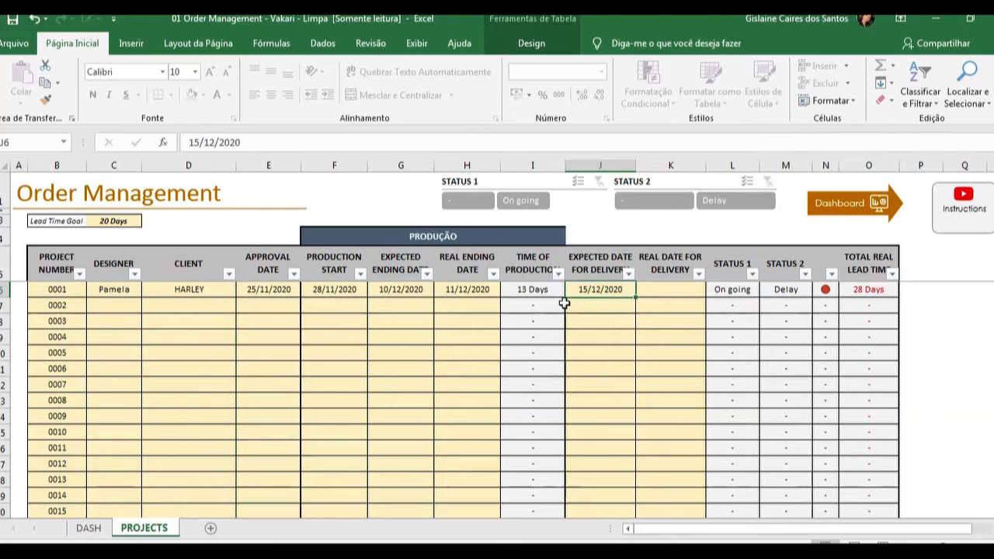
key(Right)
text(1)
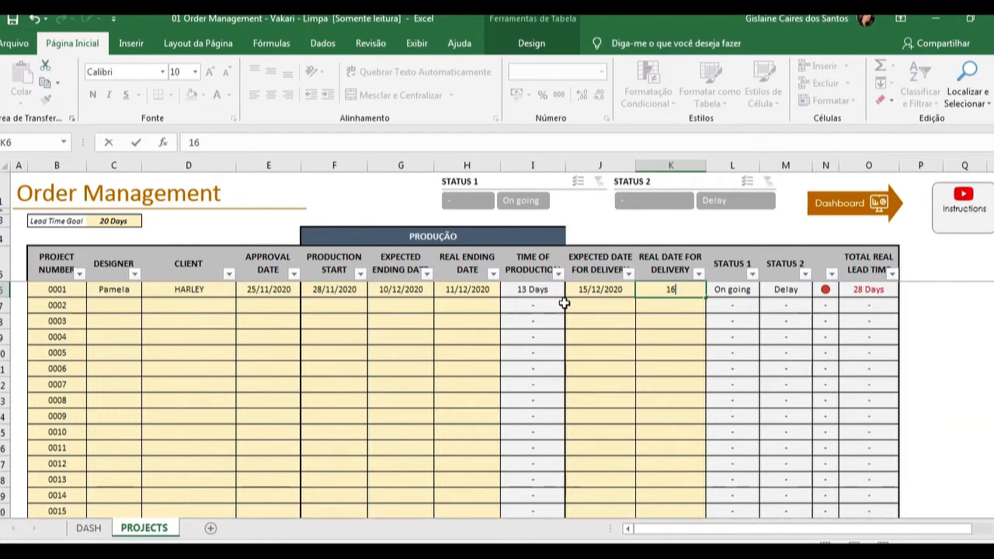
text(6/12/20)
key(Tab)
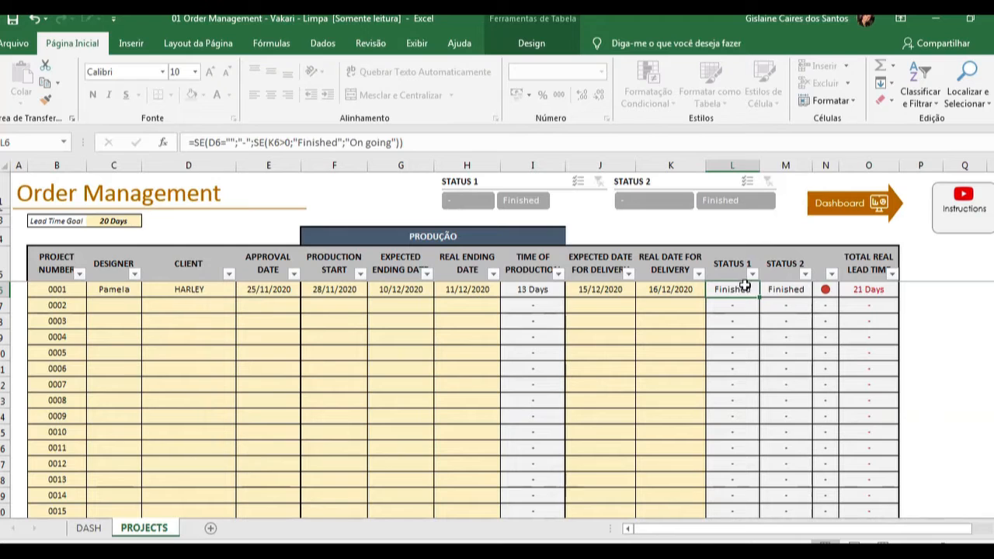
Examine project 0001's status and its total real lead time in relation to the approval date and real delivery date
click(764, 288)
click(894, 287)
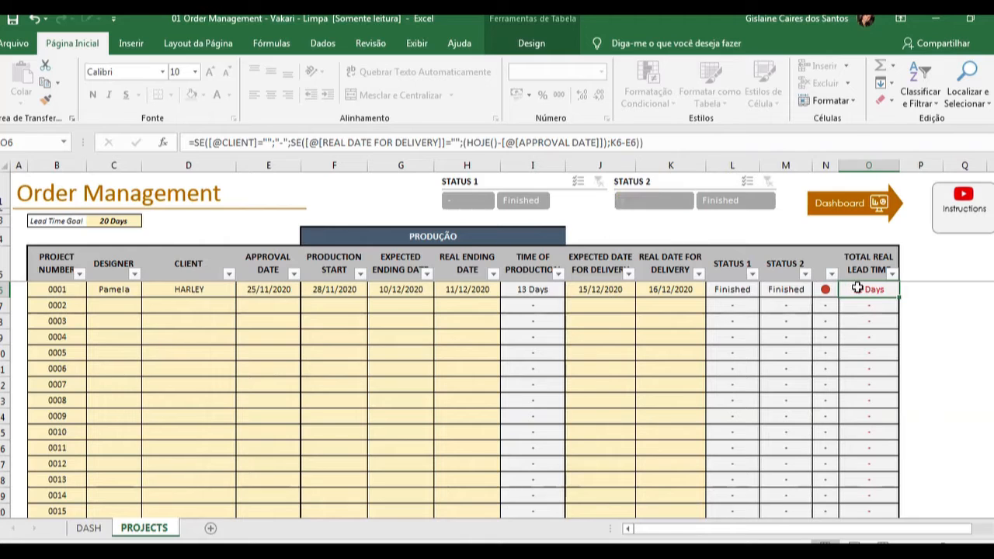
click(268, 290)
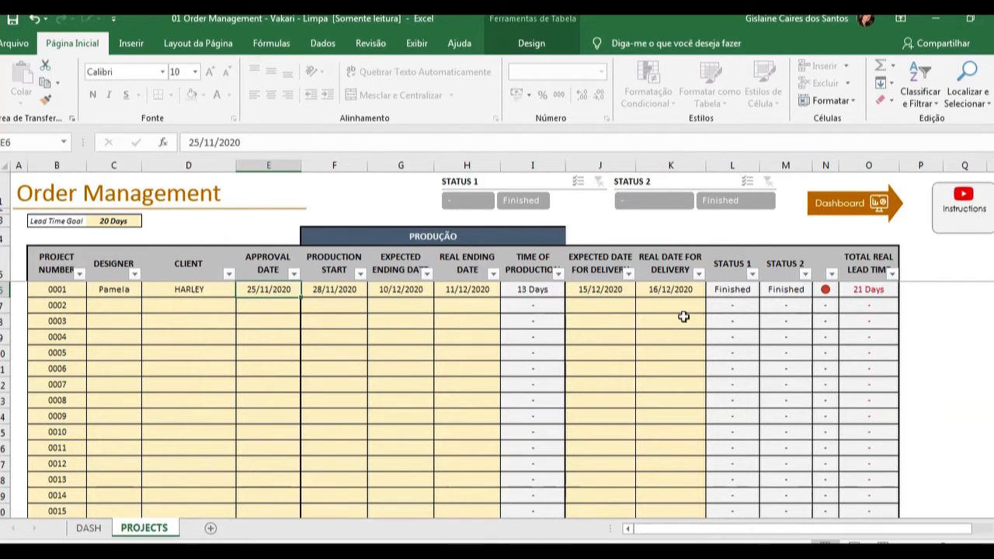
click(673, 293)
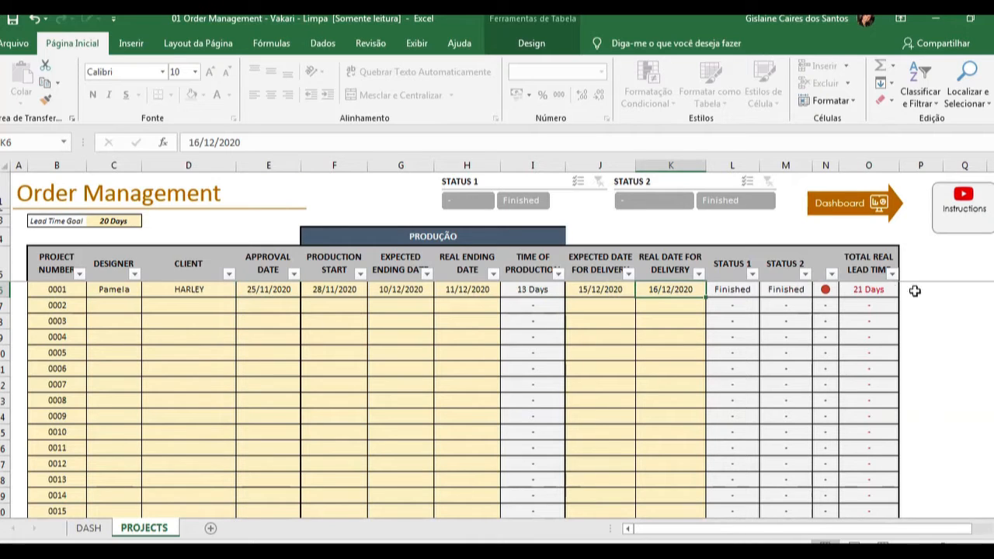
click(876, 292)
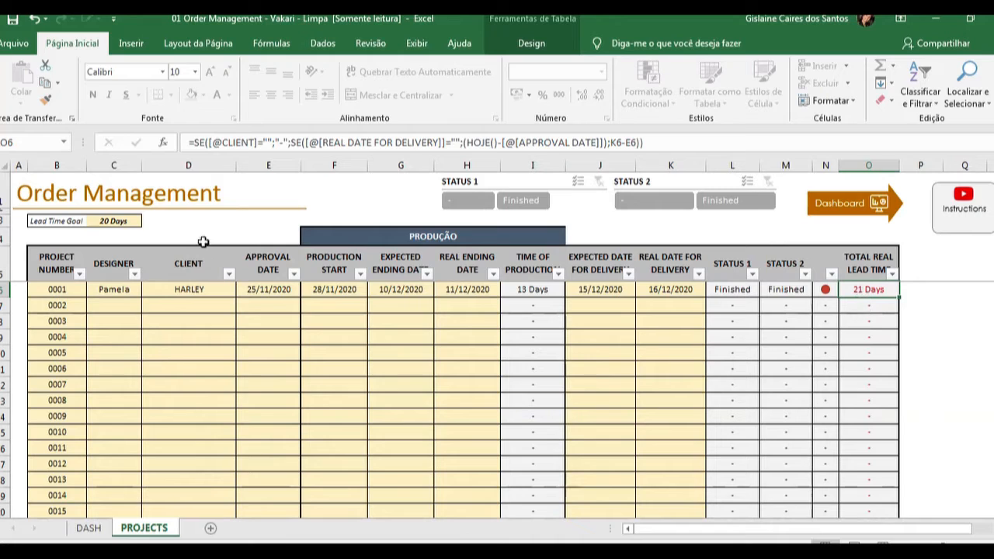
Set the lead time goal to 30 days and check project 0001's total real lead time against it
click(105, 223)
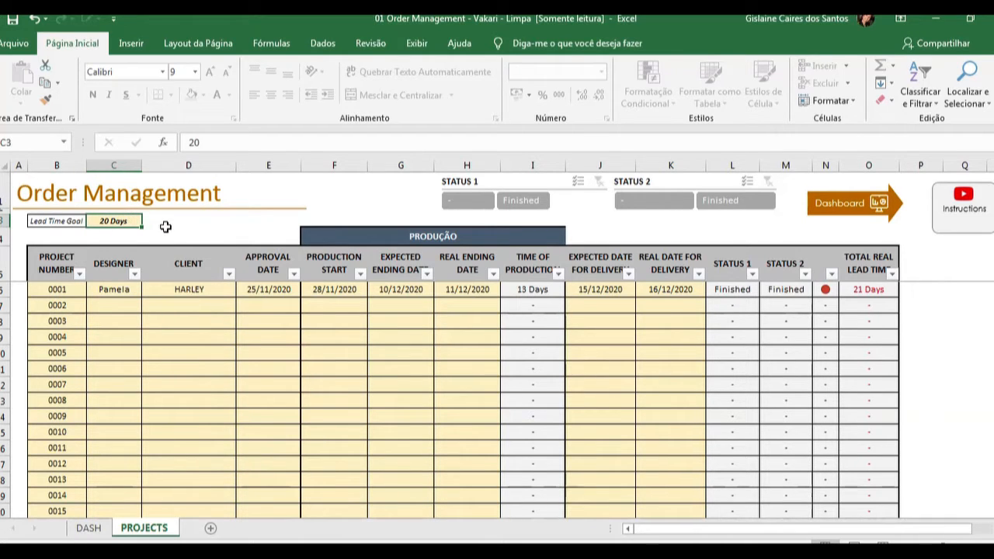
text(3)
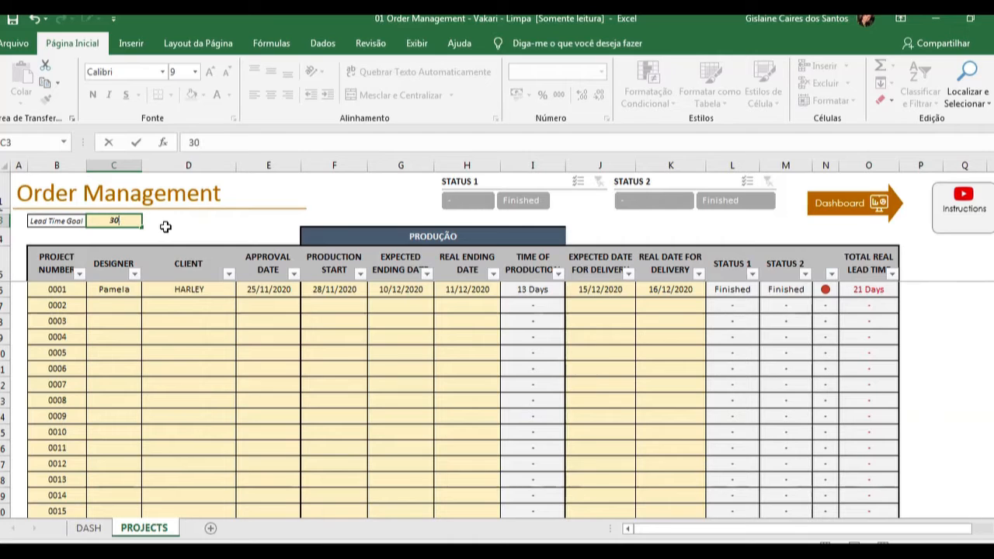
text(0)
key(Tab)
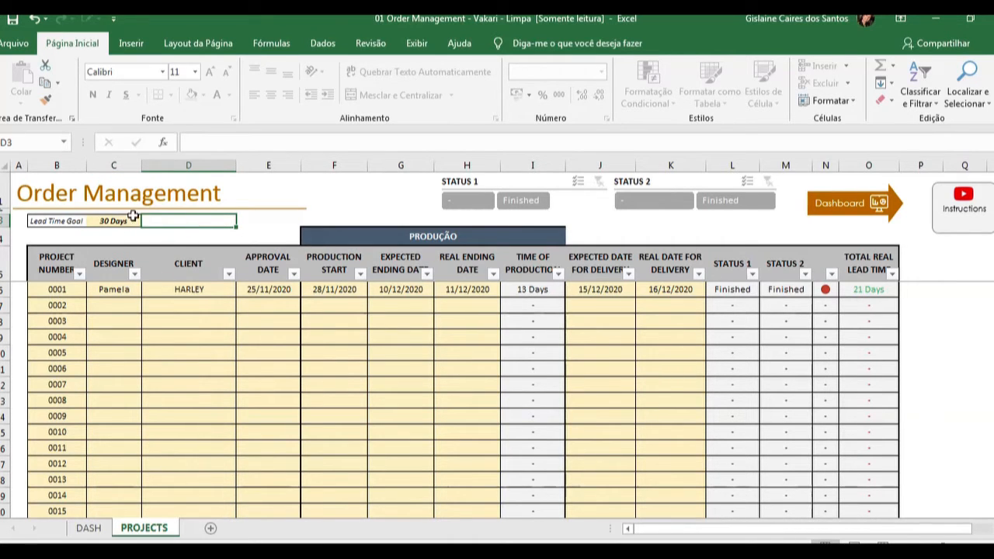
click(133, 218)
click(883, 288)
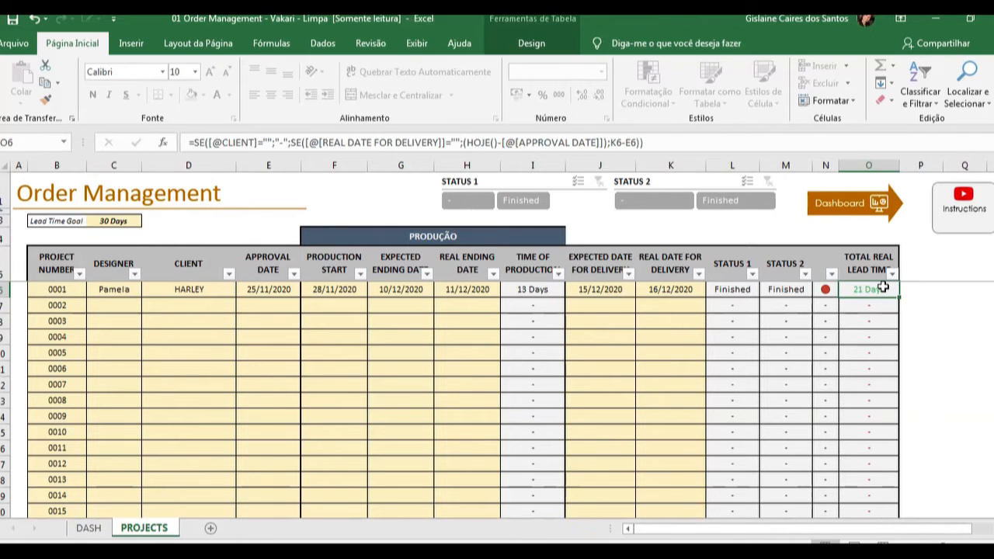
Set the lead time goal back to 20 days
click(116, 221)
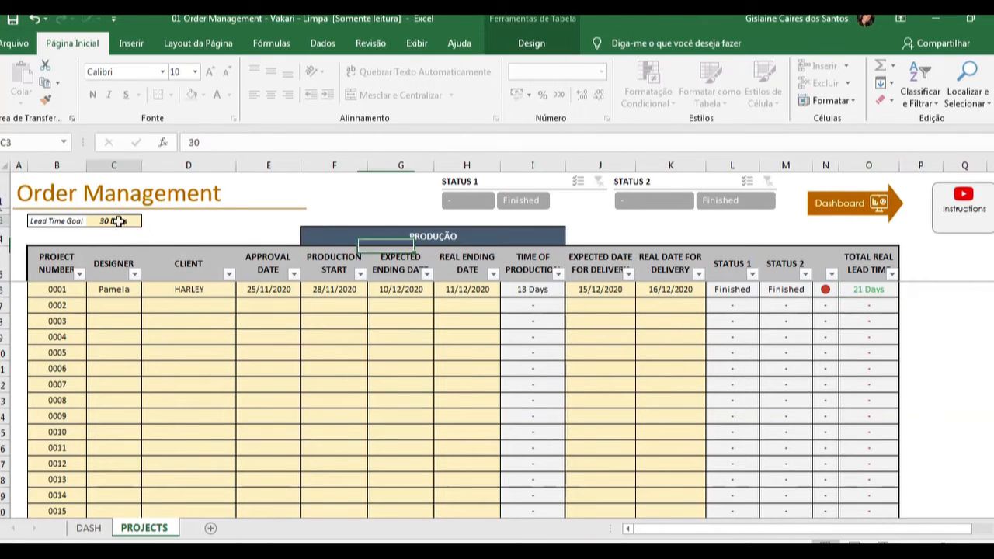
text(20)
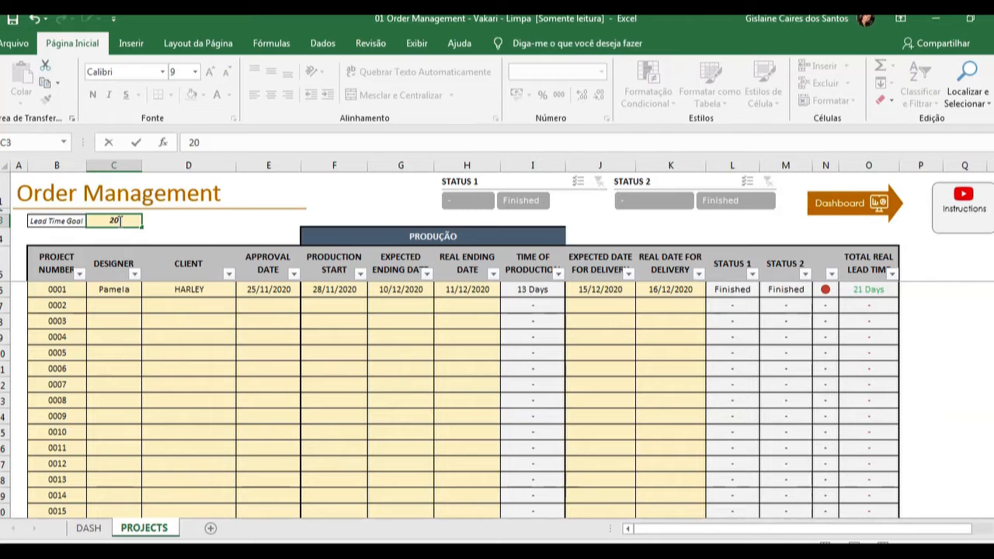
key(Return)
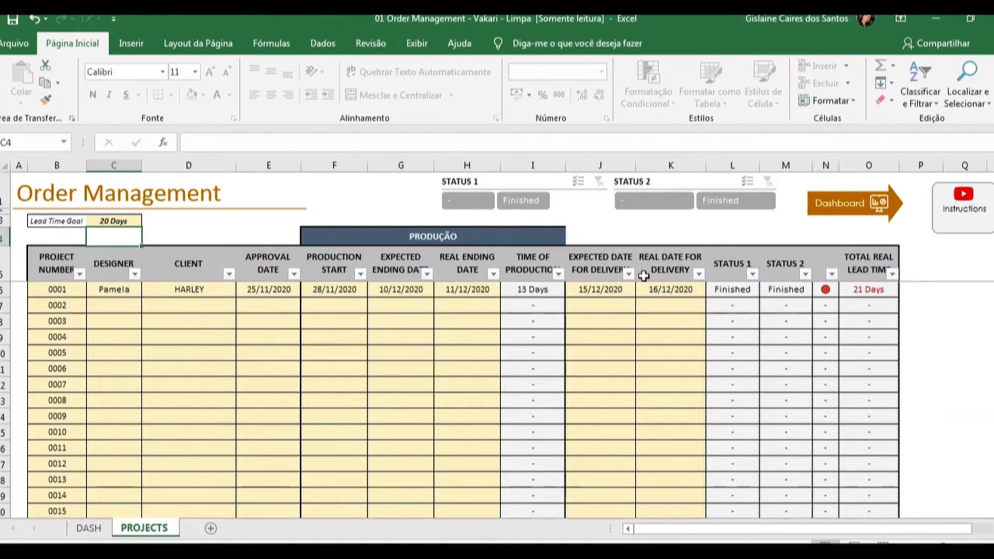
Change project 0001's real date for delivery to 15/12/2020 and compare its total real lead time with the lead time goal
click(666, 289)
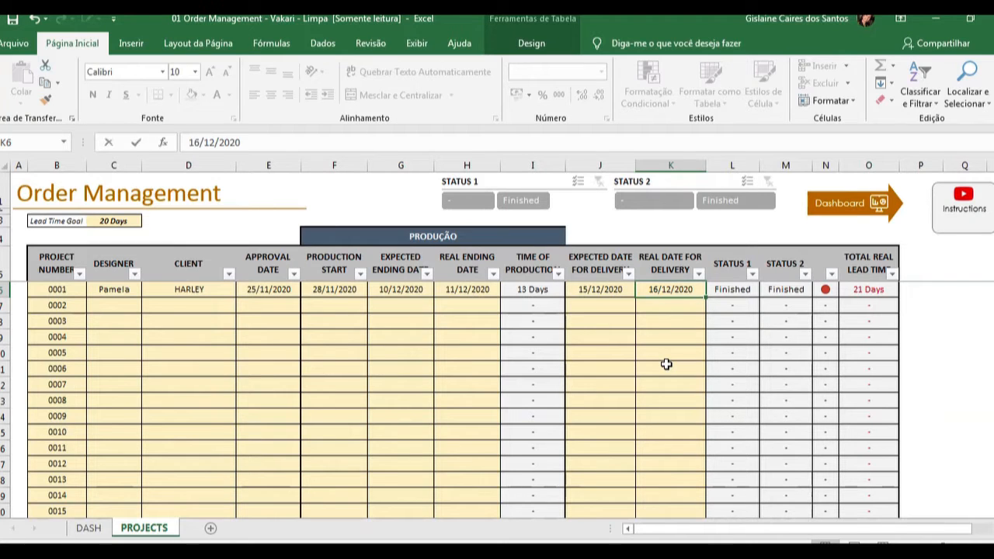
text(15)
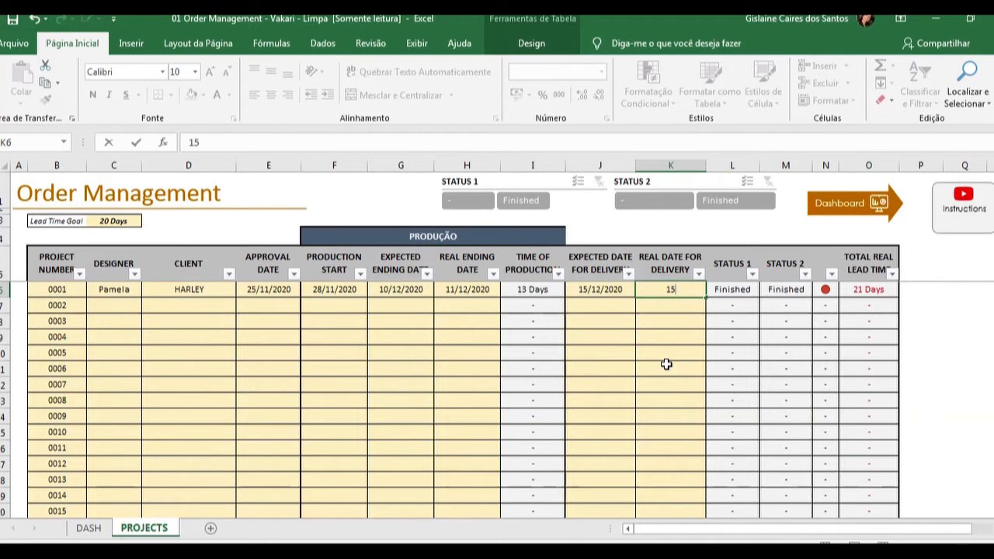
text(/12)
key(Return)
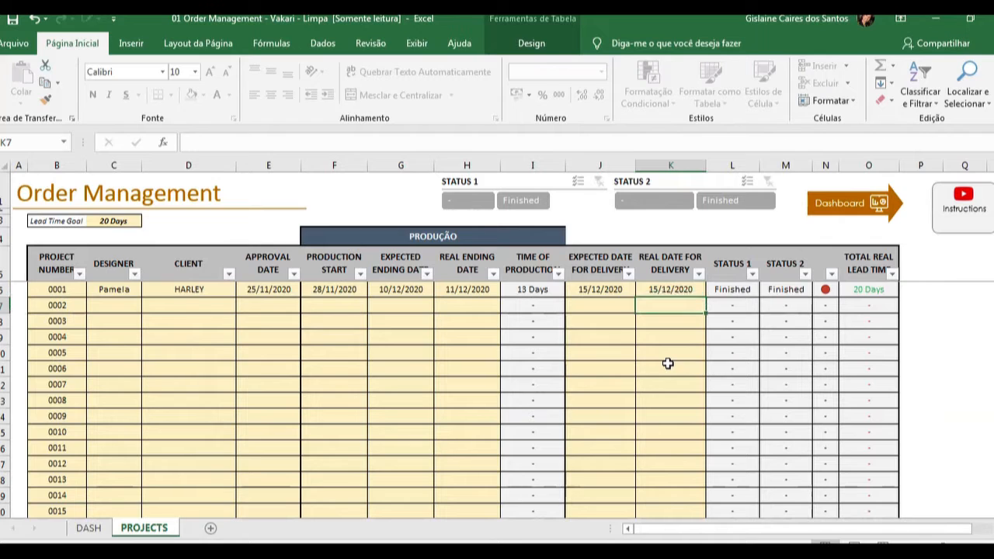
click(887, 292)
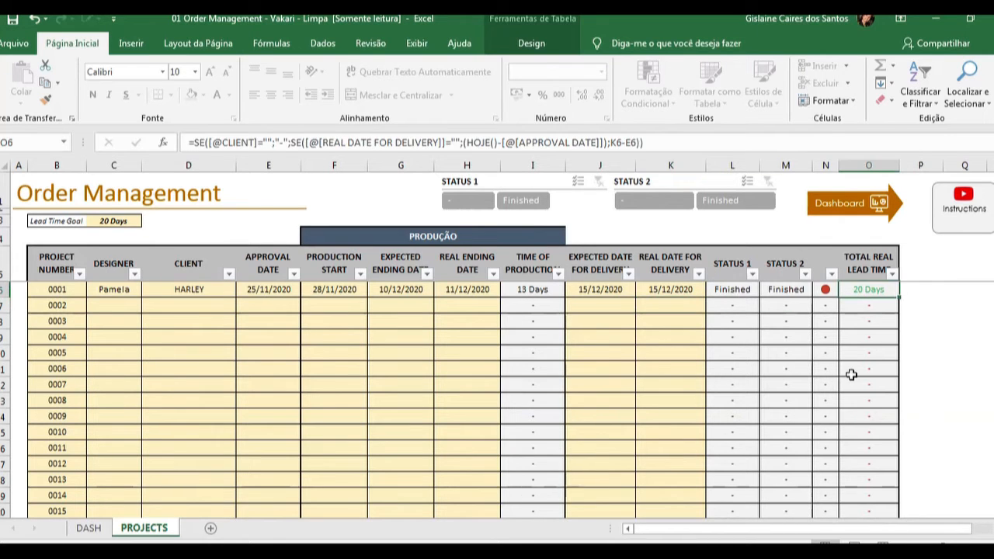
click(102, 222)
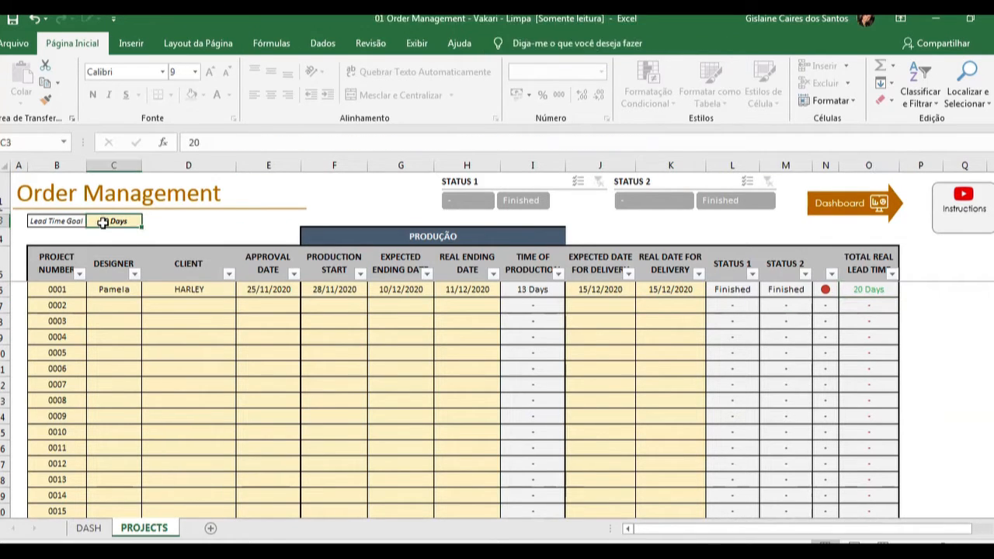
click(852, 291)
Change the day of project 0001's real date for delivery so that it reads 16/12/2020
click(669, 291)
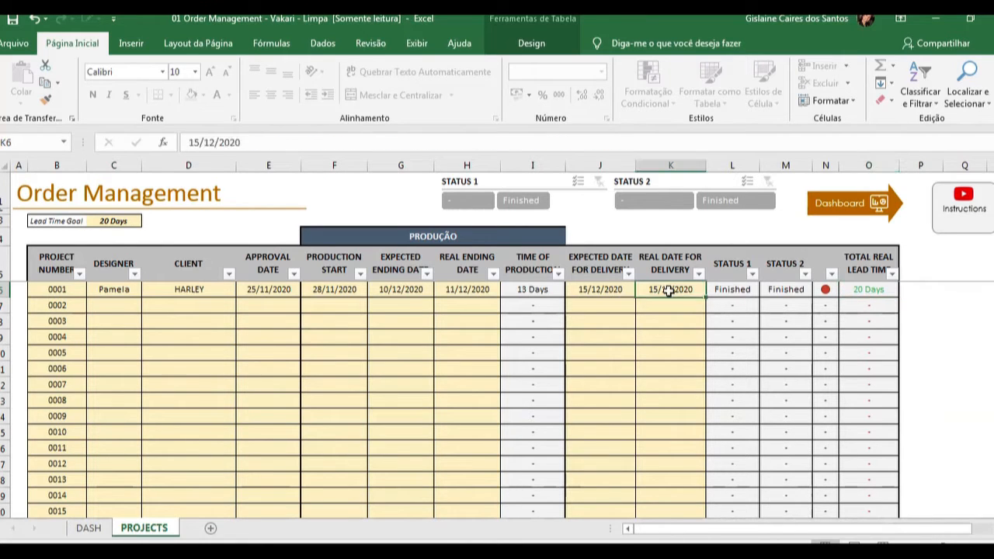
double_click(668, 290)
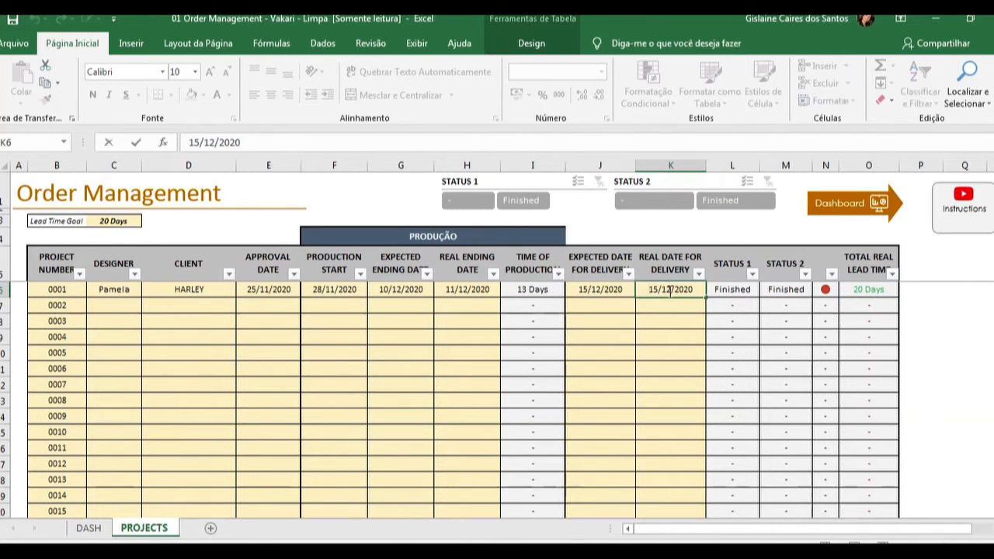
key(Home)
key(shift+Right)
key(shift+Right)
text(16)
key(Return)
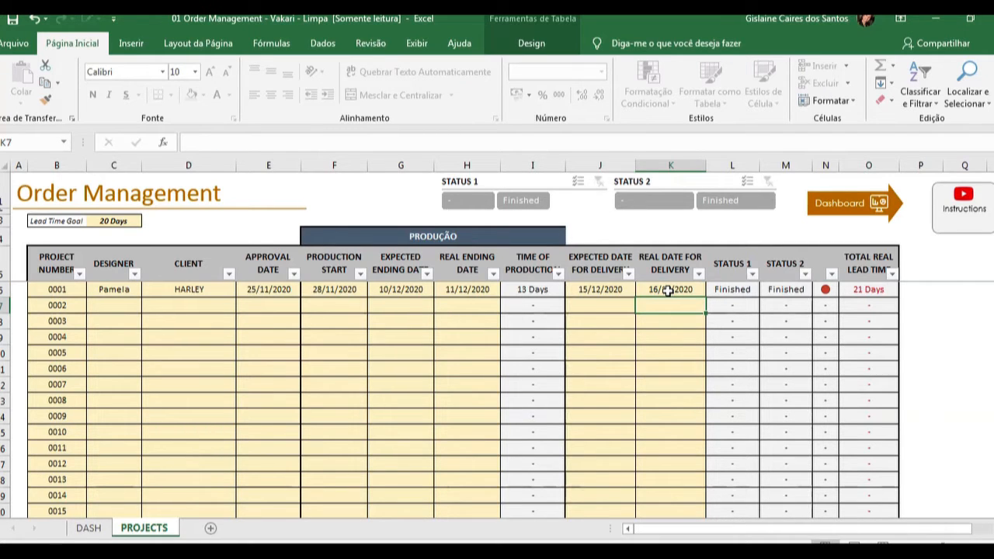
click(116, 307)
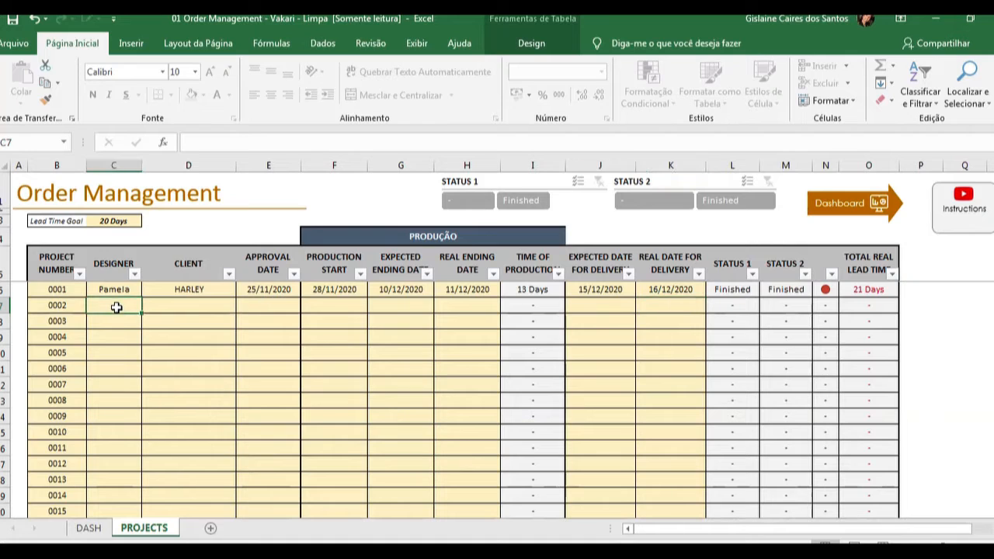
click(114, 317)
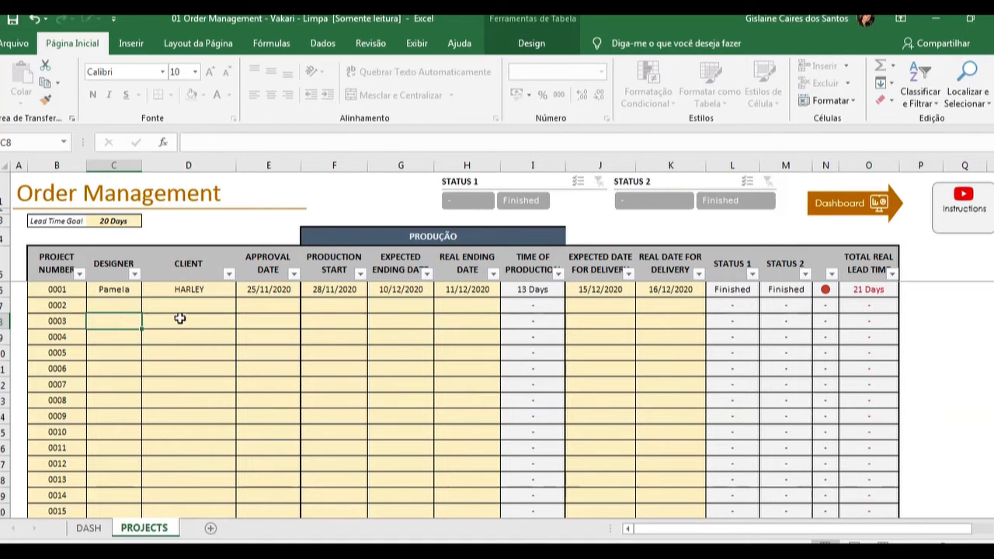
click(271, 325)
click(268, 347)
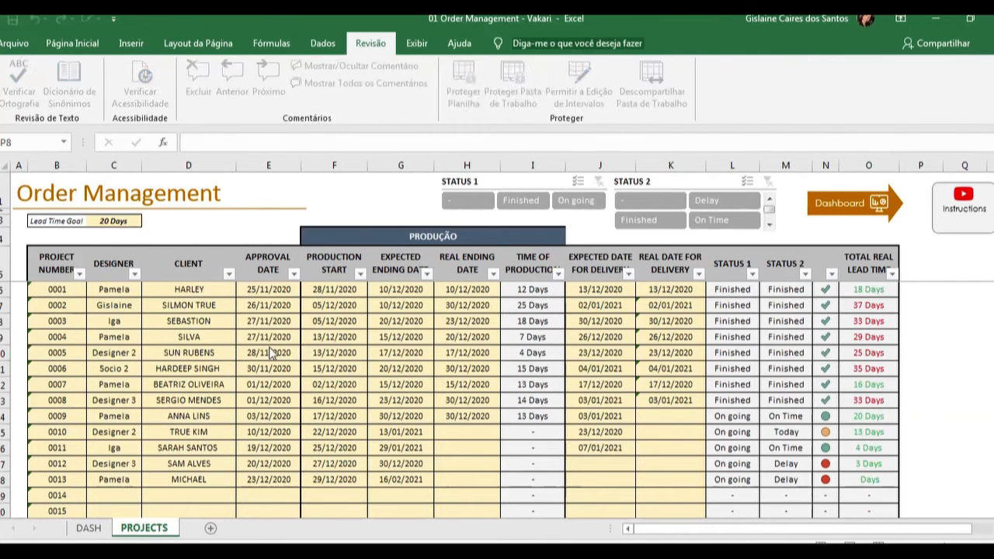
Copy the designer through real ending date data of projects 0002 to 0013 from the filled workbook into the same rows of the blank one
click(116, 305)
drag(116, 305, 466, 482)
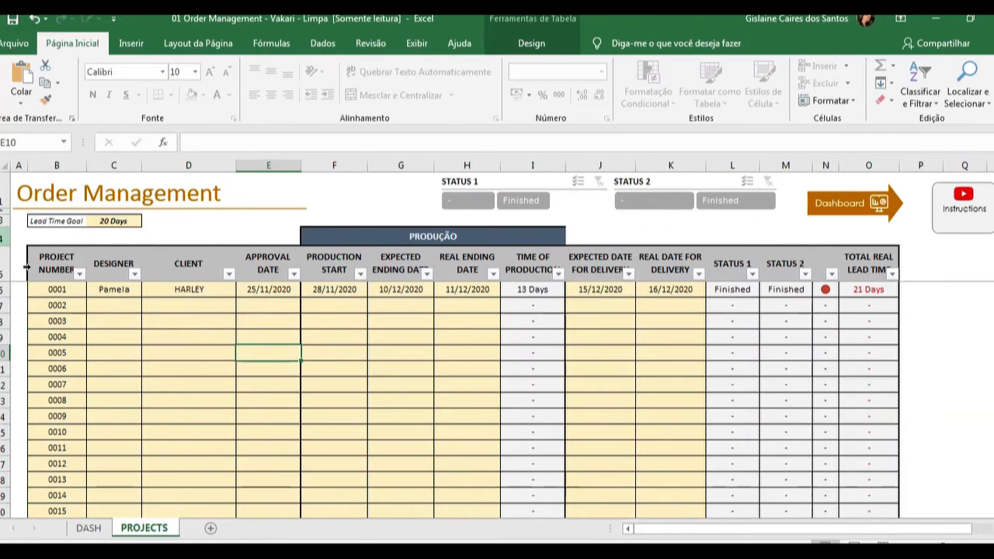
click(128, 309)
key(ctrl+v)
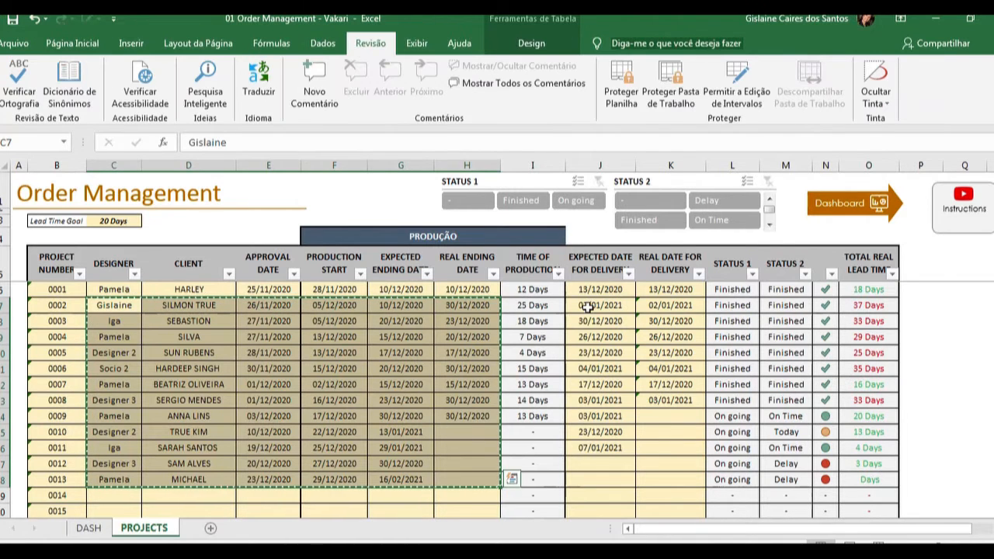
Copy the expected and real delivery dates of projects 0002 to 0012 from the filled workbook into the blank workbook's matching rows
drag(599, 306, 674, 468)
key(ctrl+c)
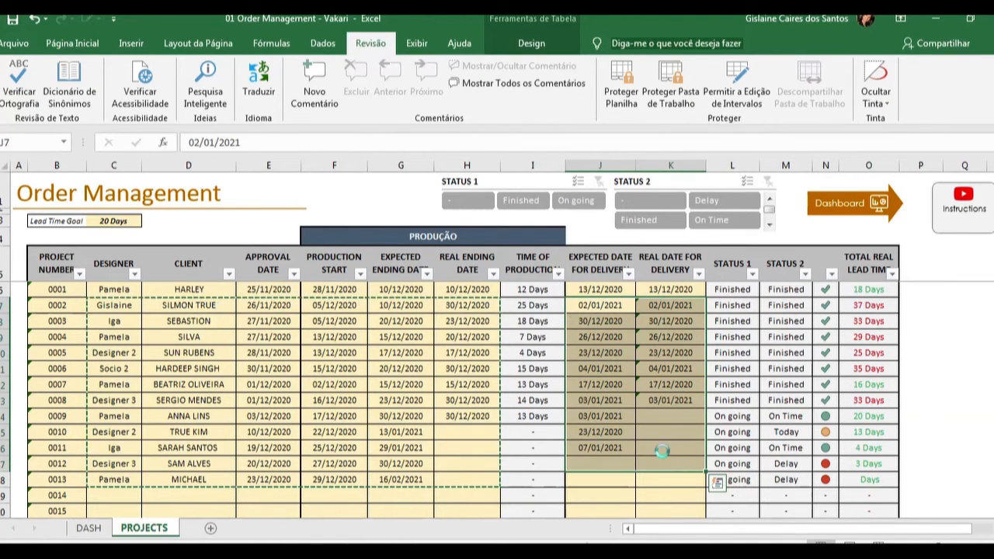
key(alt+Tab)
click(579, 309)
key(ctrl+v)
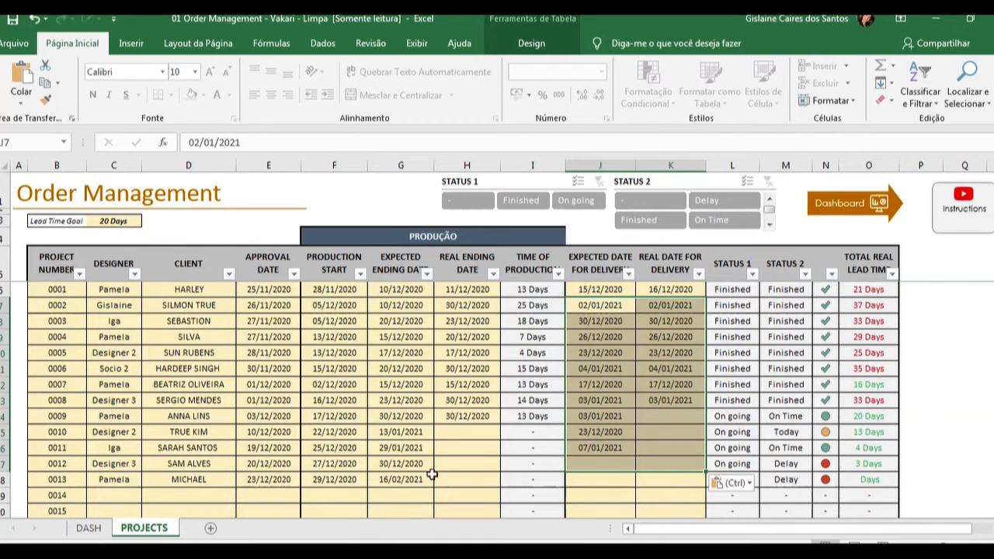
Examine the time of production of projects 0001 to 0009 and both status columns of the finished projects
click(463, 454)
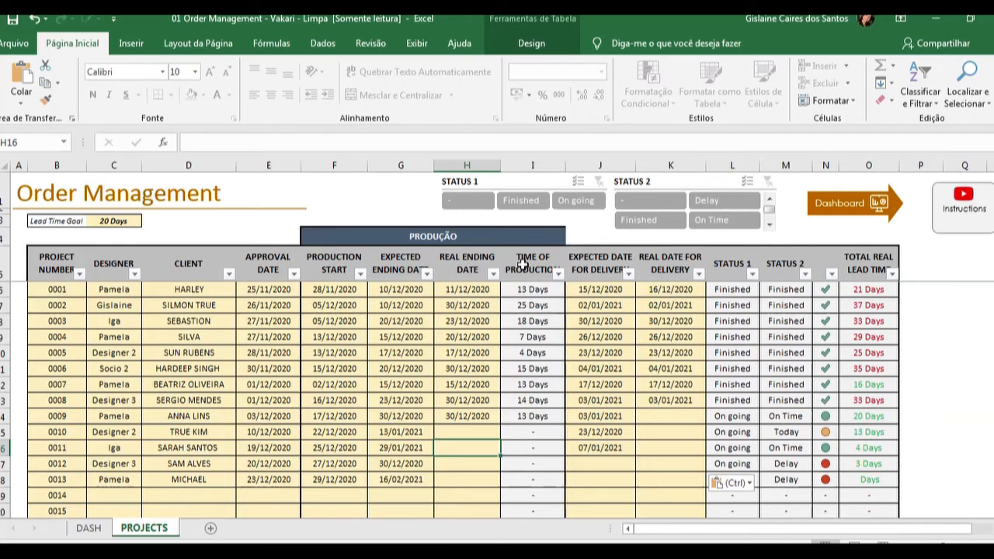
drag(522, 289, 525, 415)
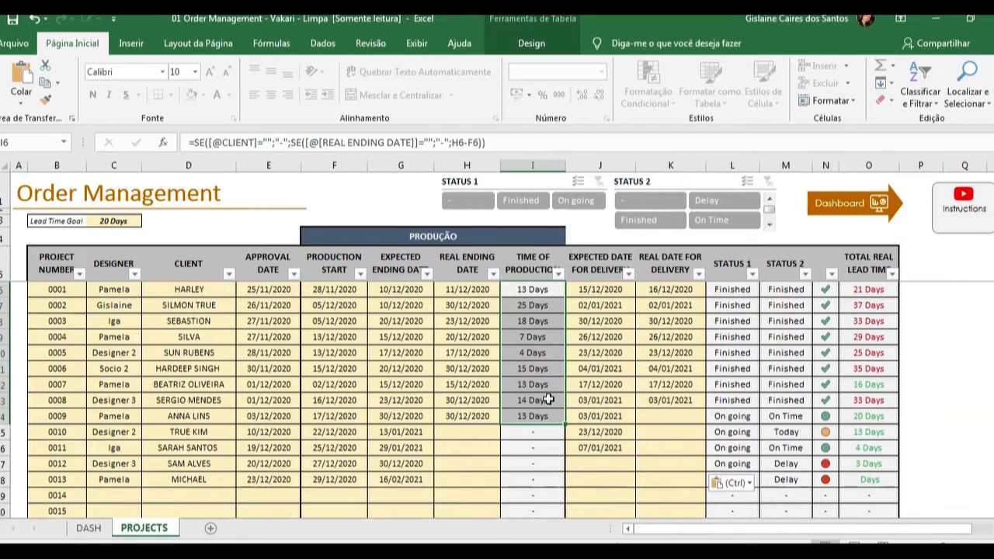
click(533, 288)
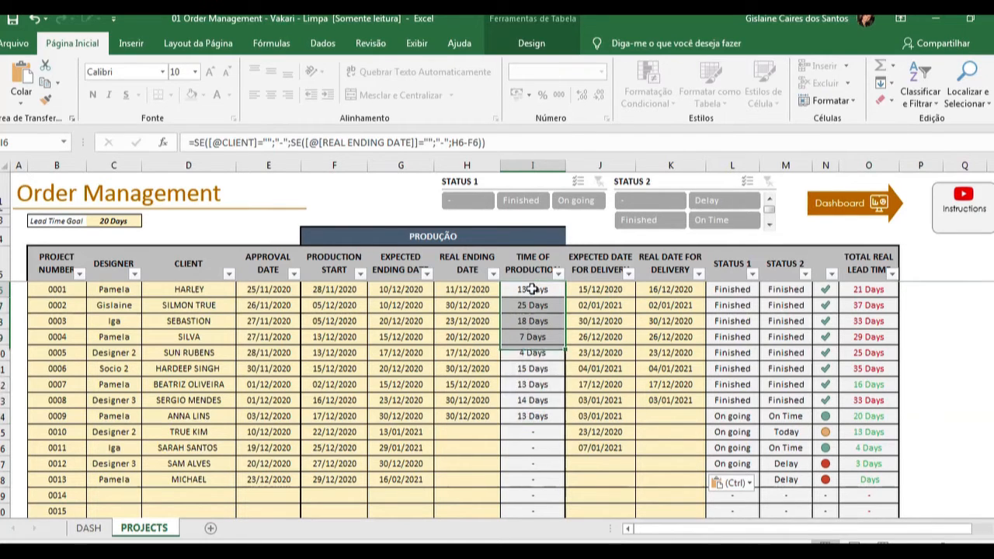
click(722, 289)
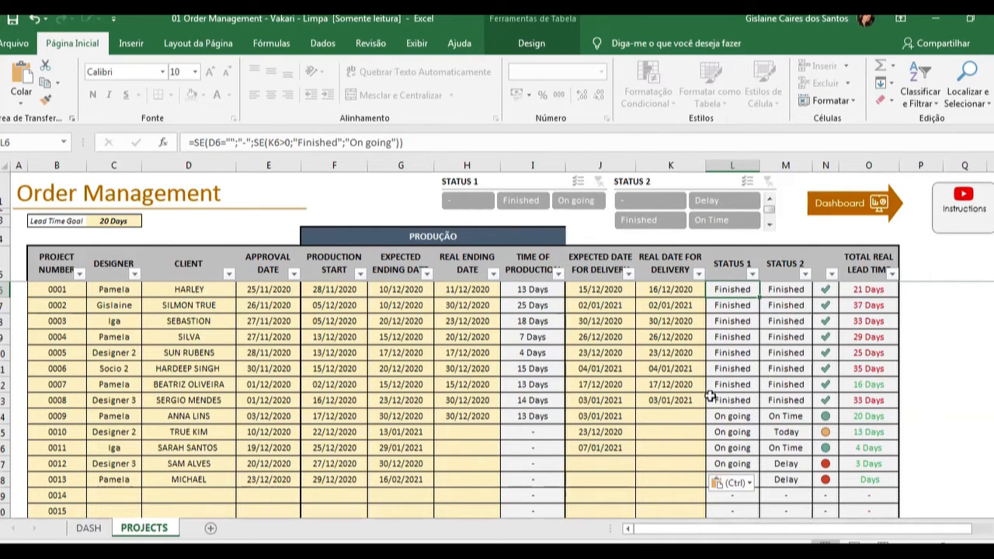
drag(734, 291, 784, 402)
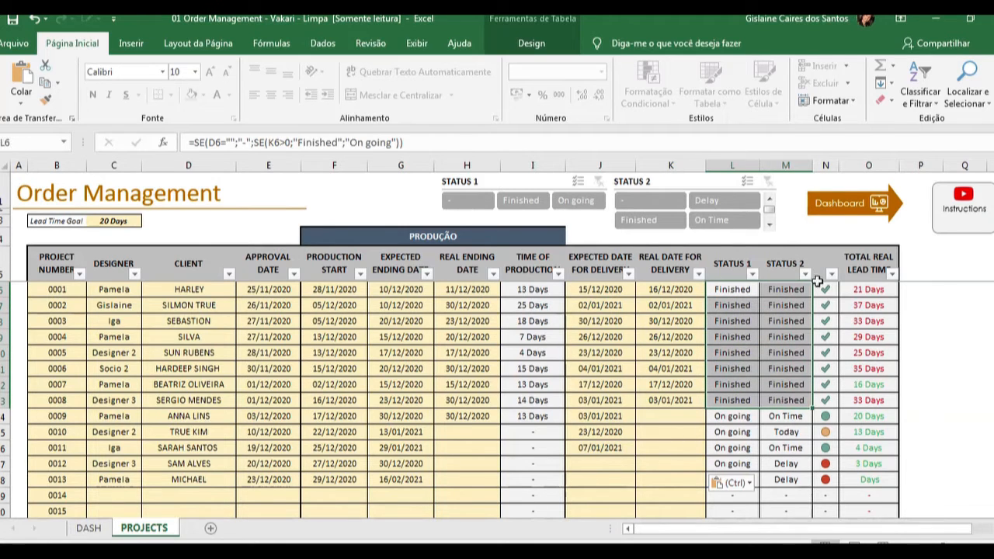
Compare the total real lead times of the finished projects with the lead time goal, noting which are coloured red or green
click(868, 288)
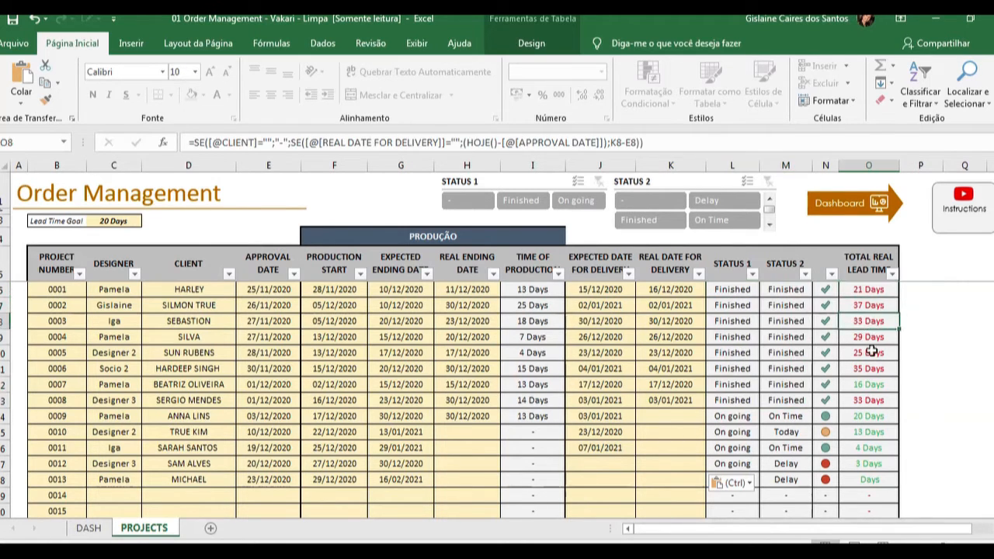
click(870, 353)
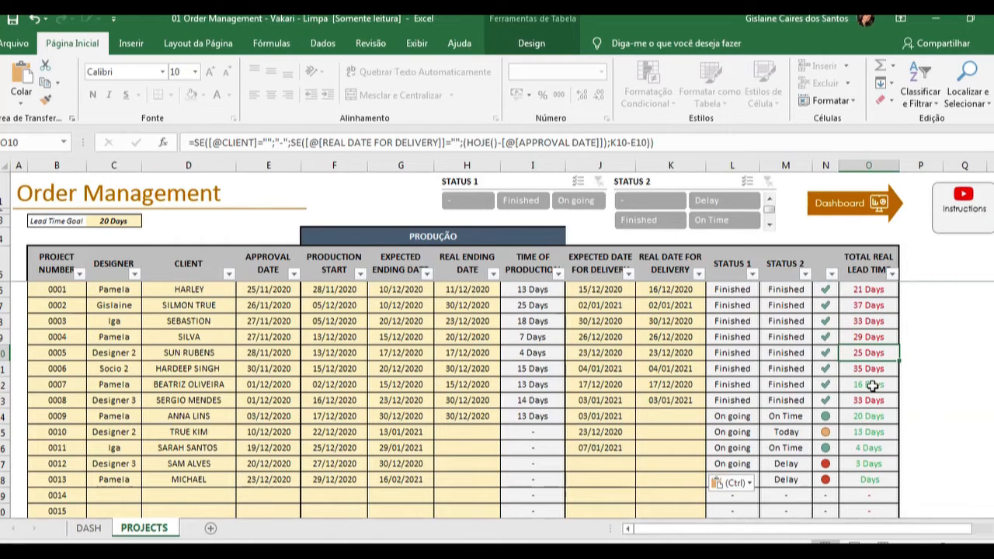
click(872, 386)
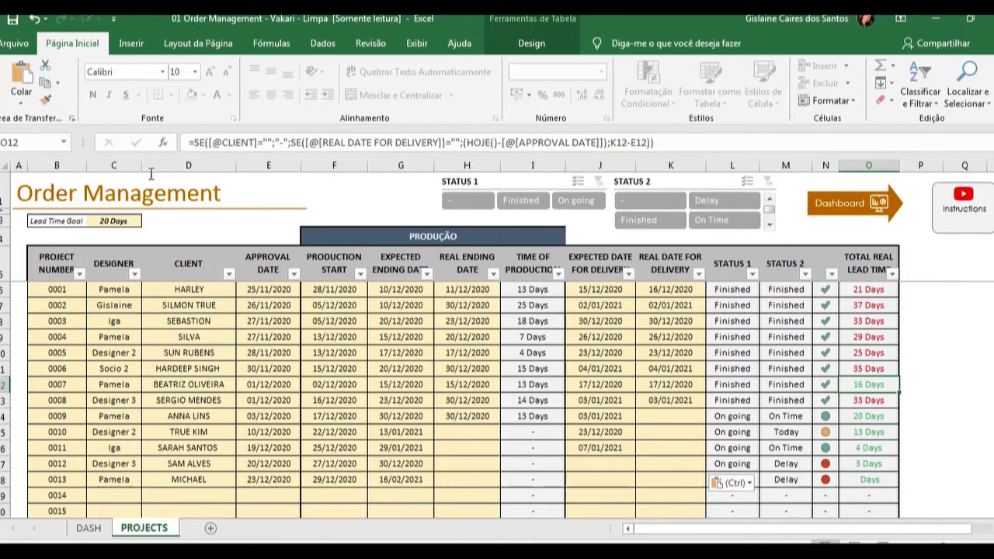
click(108, 222)
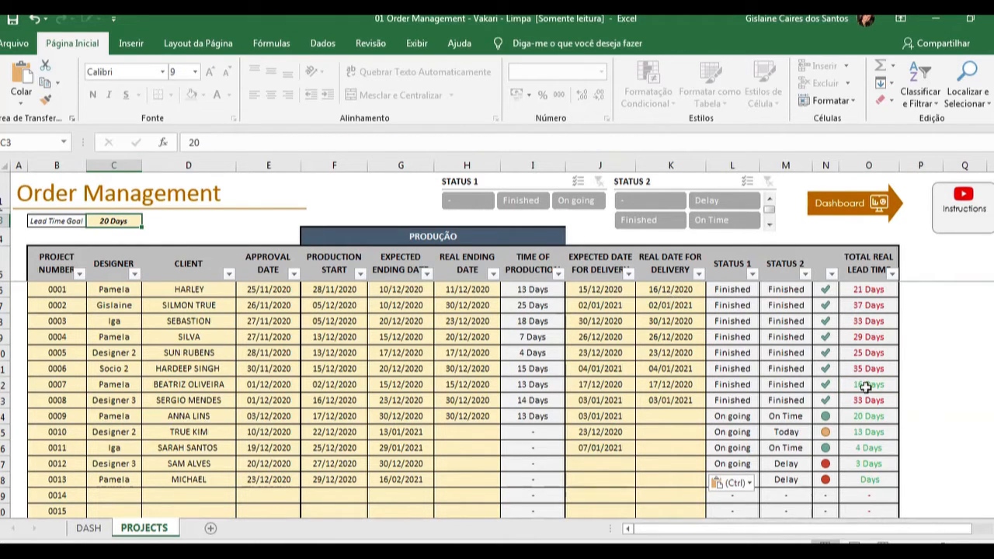
click(854, 290)
click(866, 337)
click(871, 353)
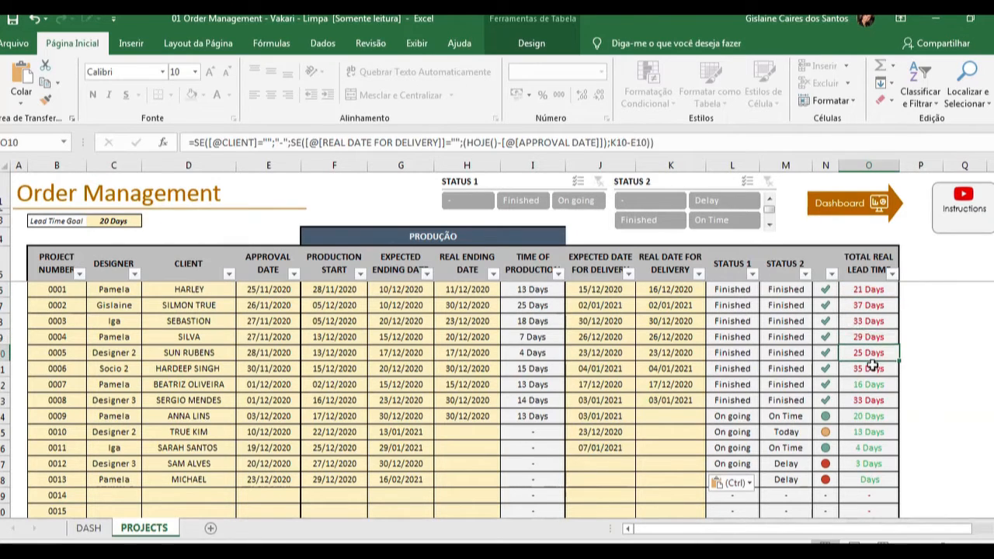
click(861, 370)
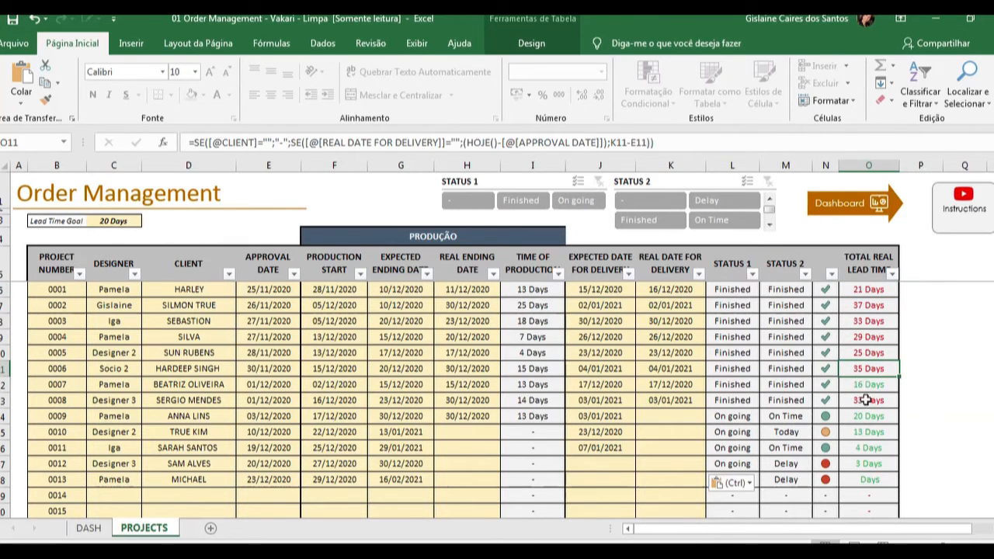
click(865, 400)
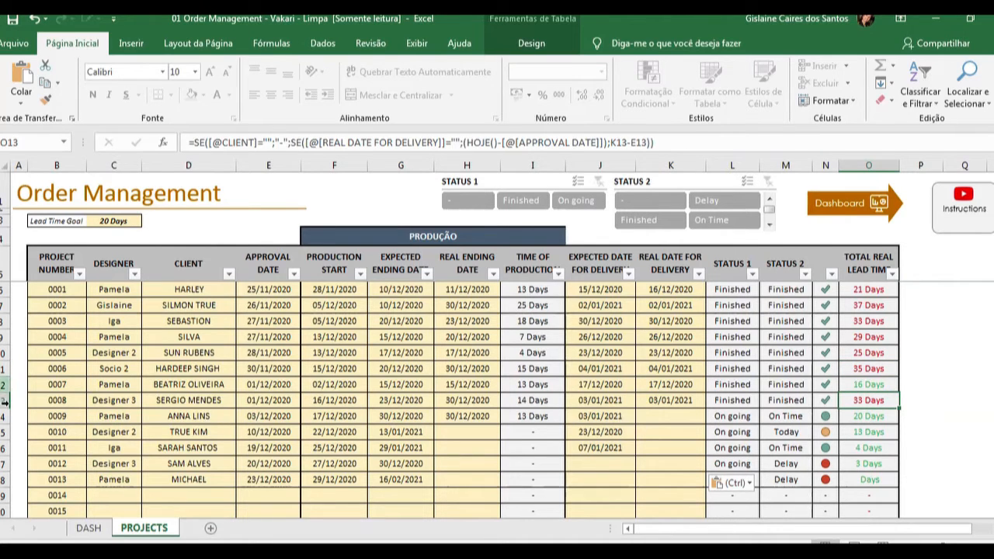
Examine how STATUS 1 and STATUS 2 classify the undelivered projects 0009, 0010 and 0012 against their expected delivery dates
click(653, 413)
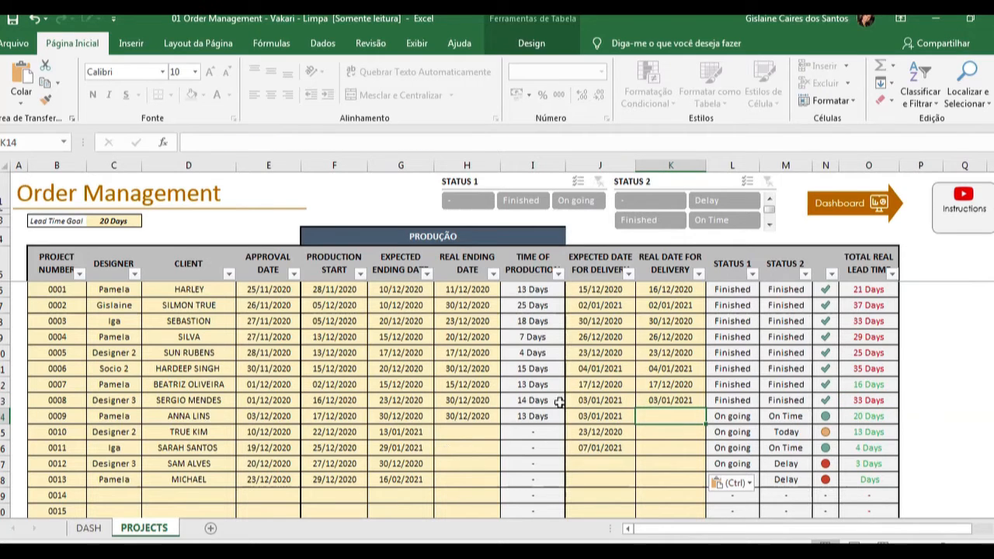
click(718, 416)
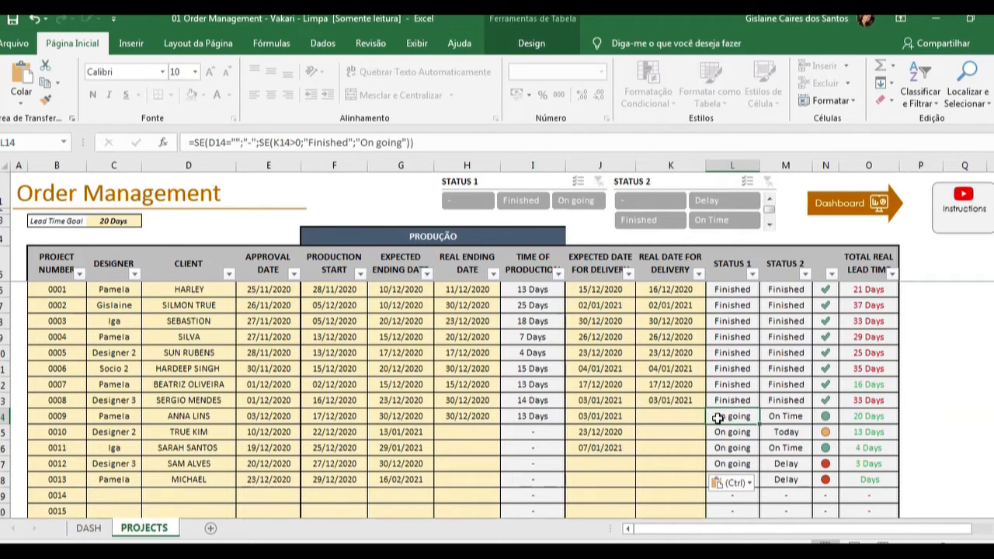
click(785, 416)
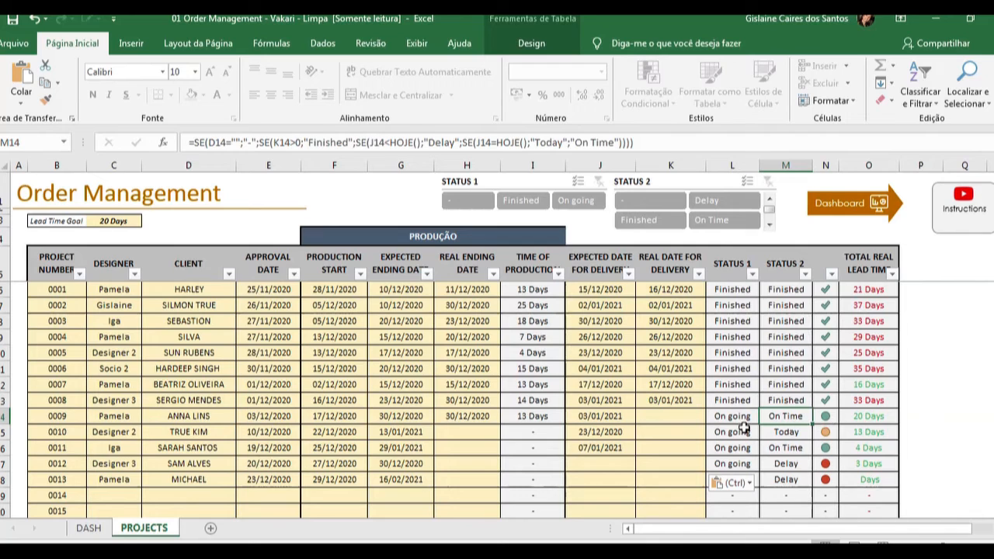
click(722, 434)
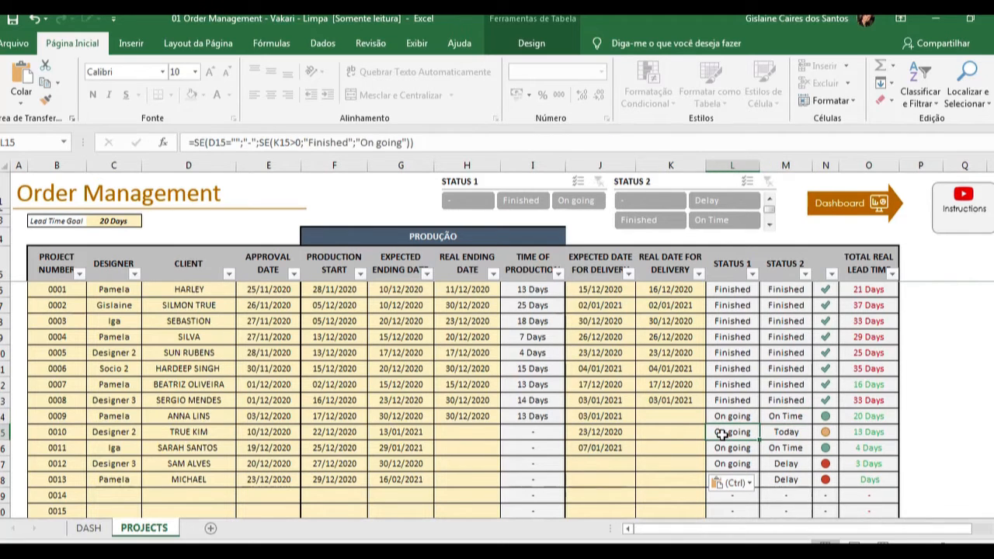
click(771, 428)
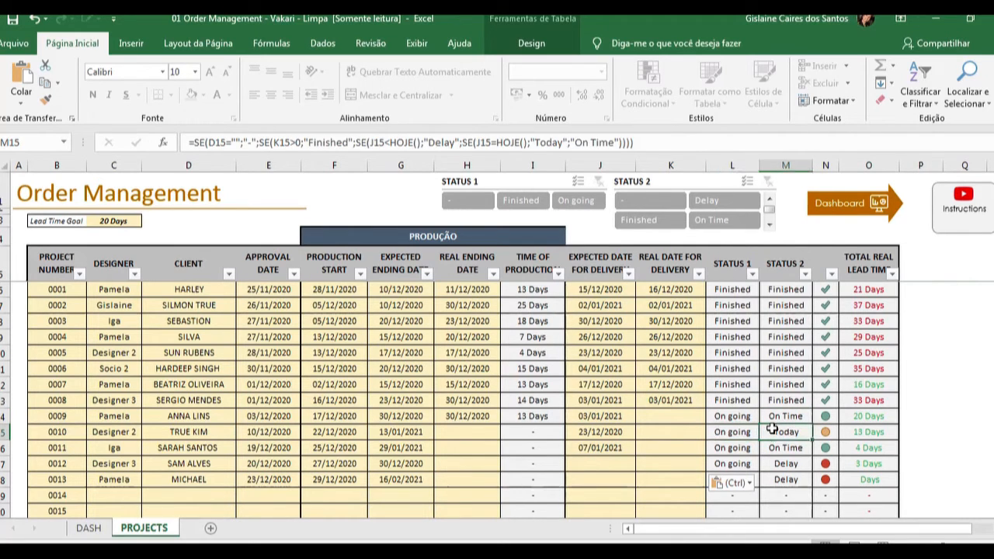
click(581, 433)
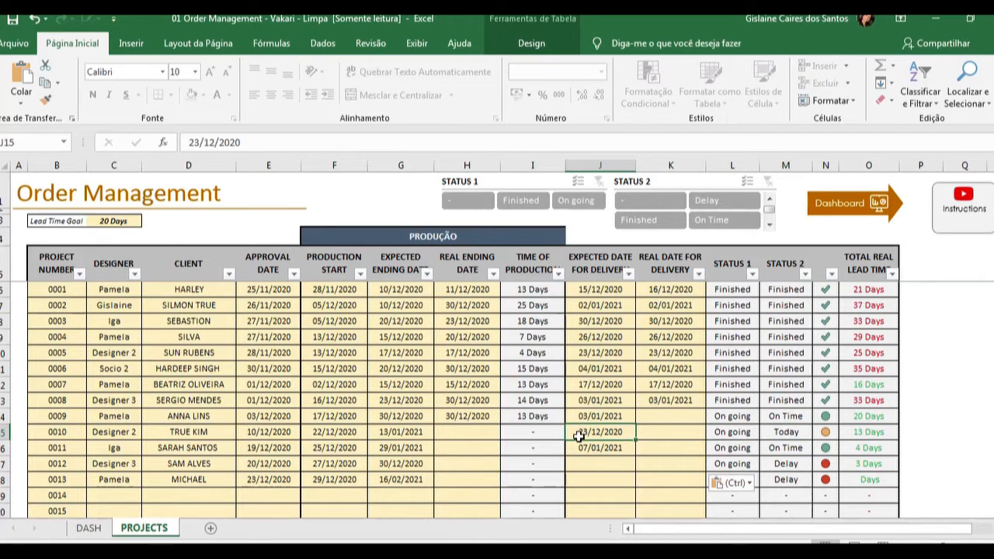
click(800, 463)
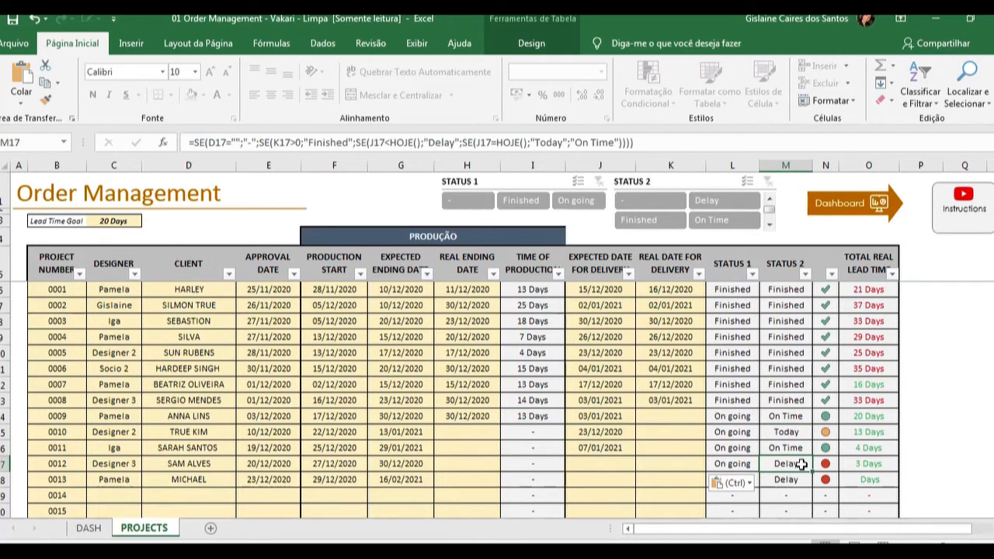
Check the blank real ending dates of projects 0010 to 0013 and the blank real delivery date of project 0011
click(470, 463)
click(472, 480)
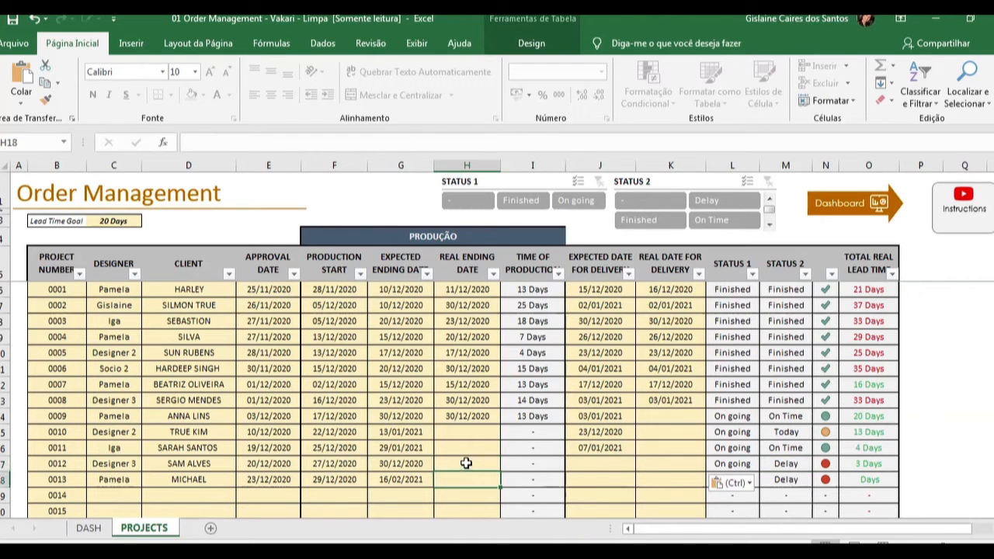
click(465, 461)
click(472, 480)
drag(482, 429, 484, 475)
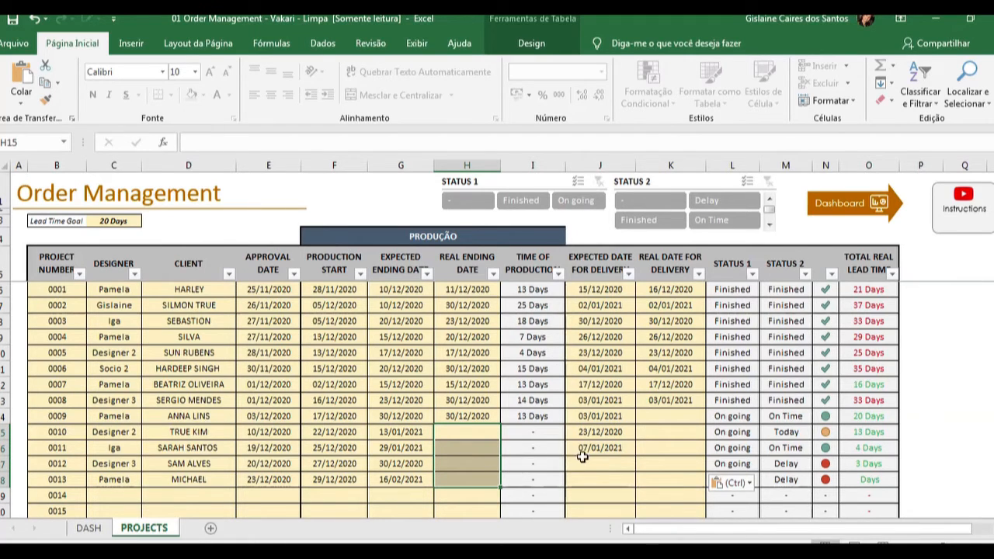
click(652, 447)
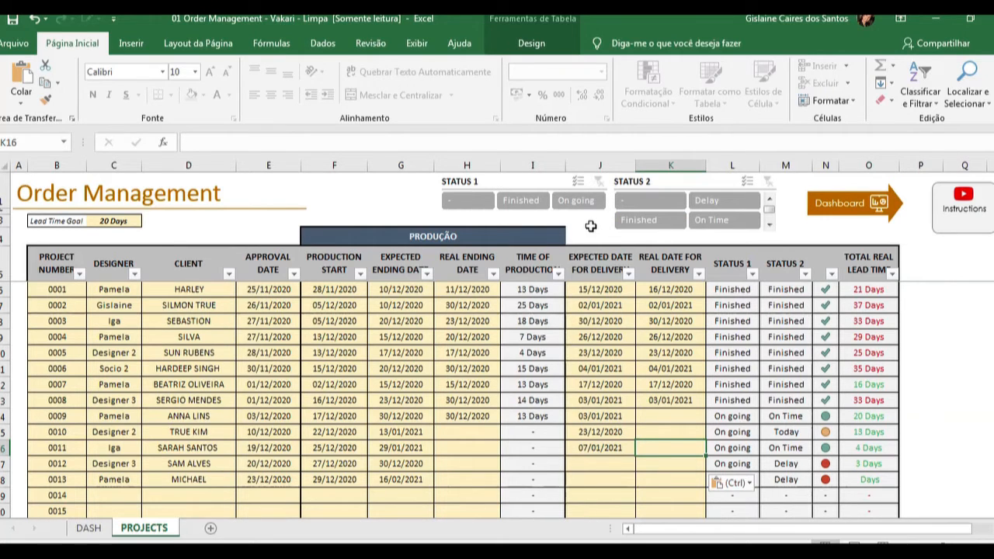
Filter the projects to STATUS 1 Finished and review their statuses, production times, real delivery dates and total real lead times
click(509, 203)
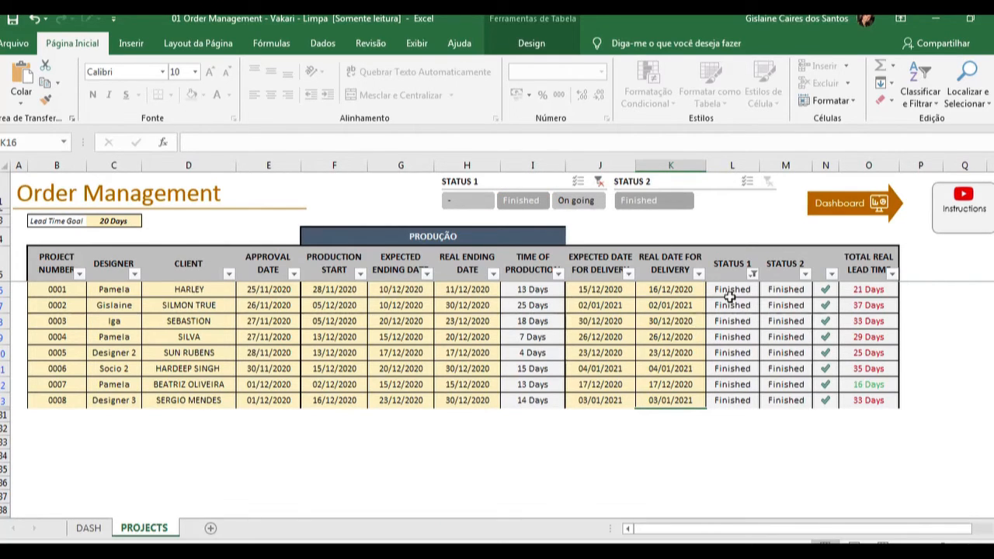
drag(728, 291, 799, 395)
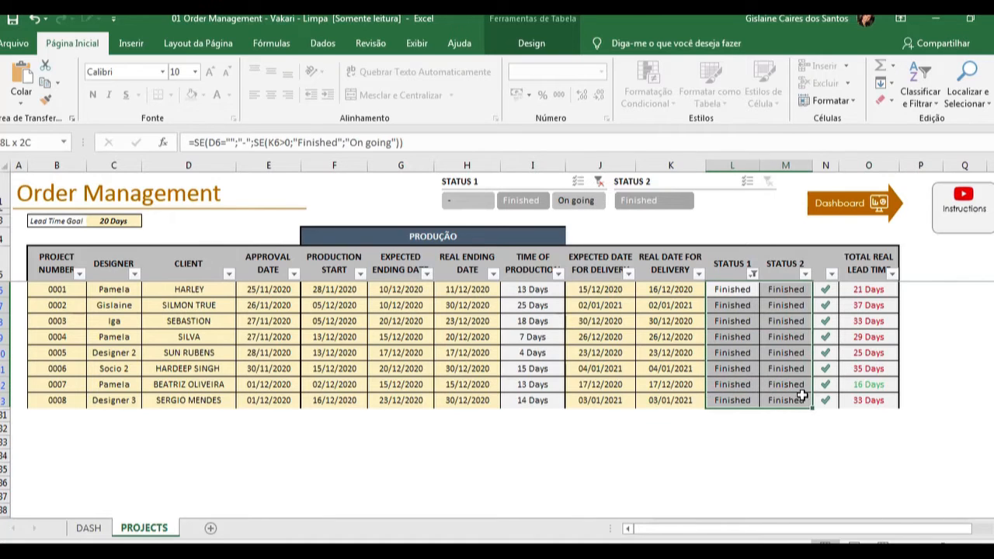
click(725, 455)
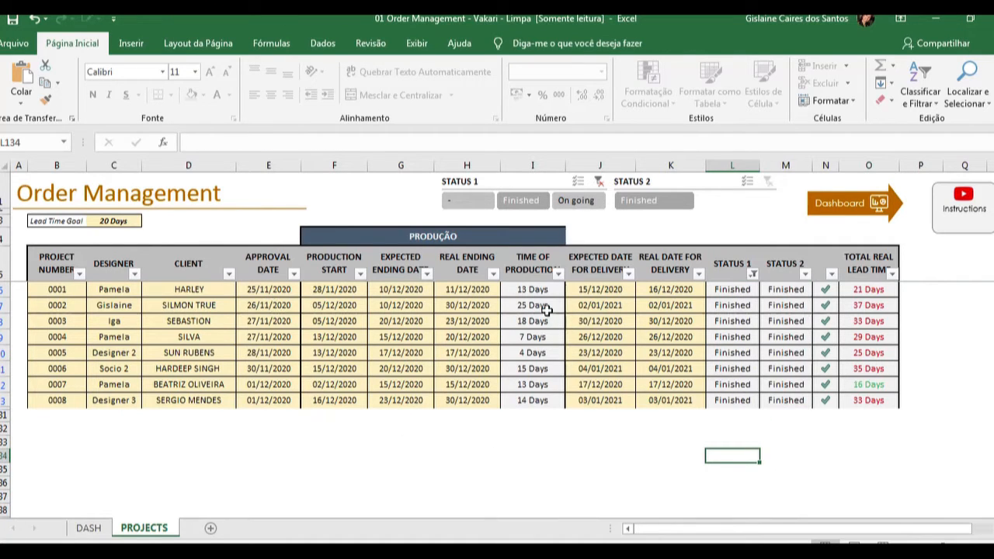
drag(510, 289, 515, 400)
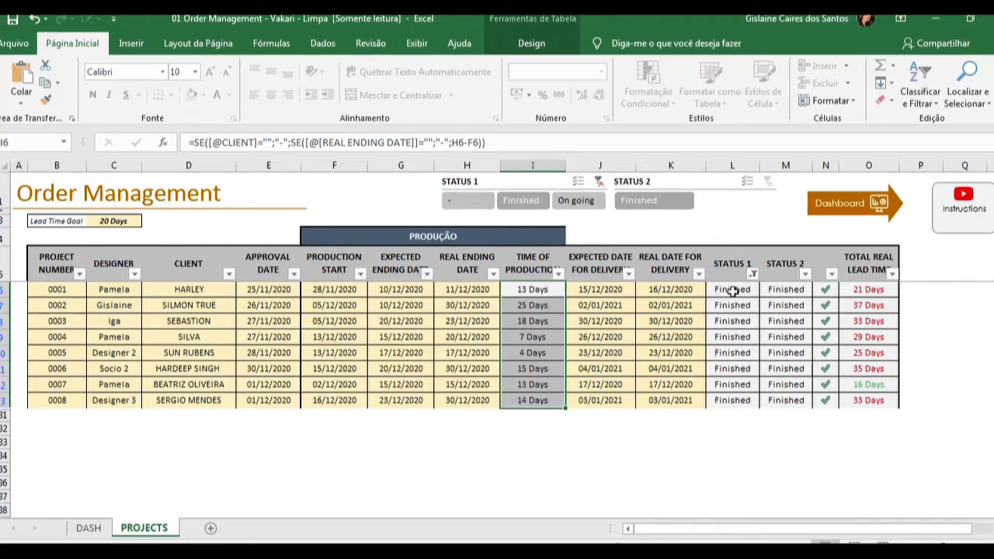
drag(691, 288, 667, 419)
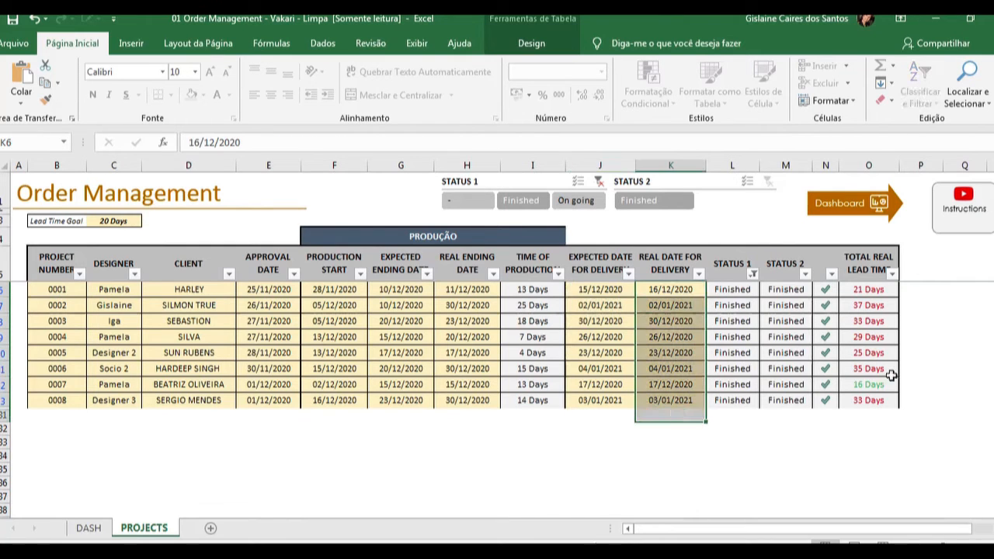
drag(875, 289, 865, 399)
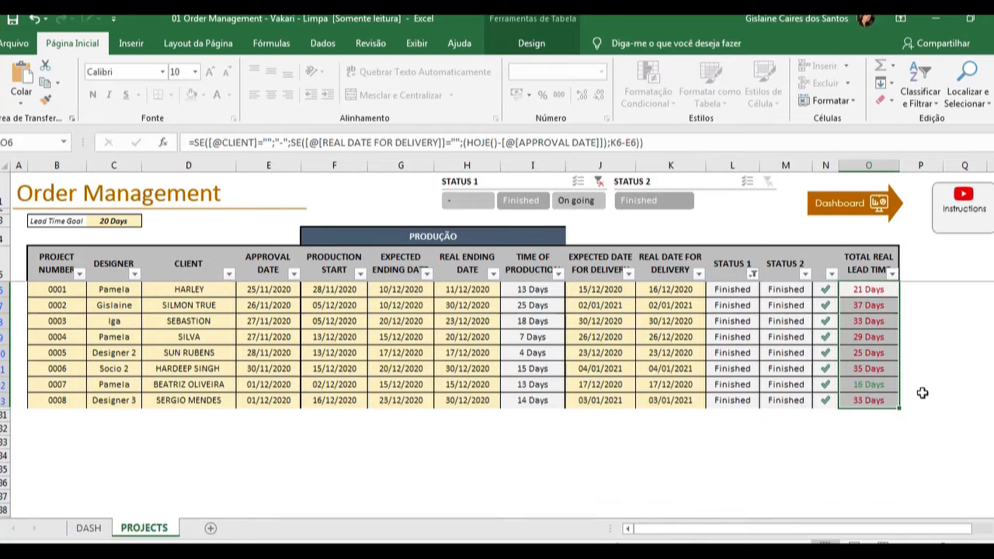
Filter the projects to STATUS 1 On going and review their approval, production start and expected ending dates
click(922, 393)
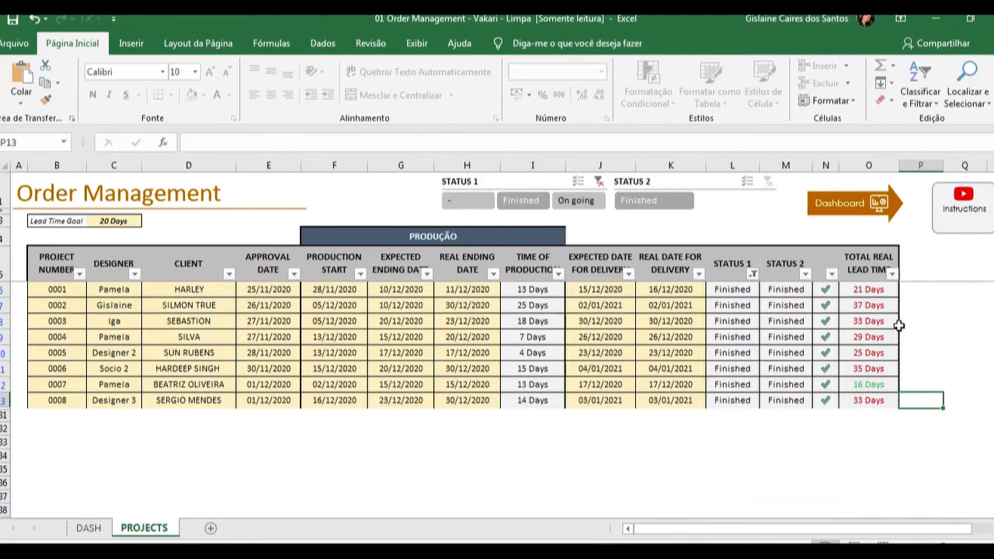
click(851, 290)
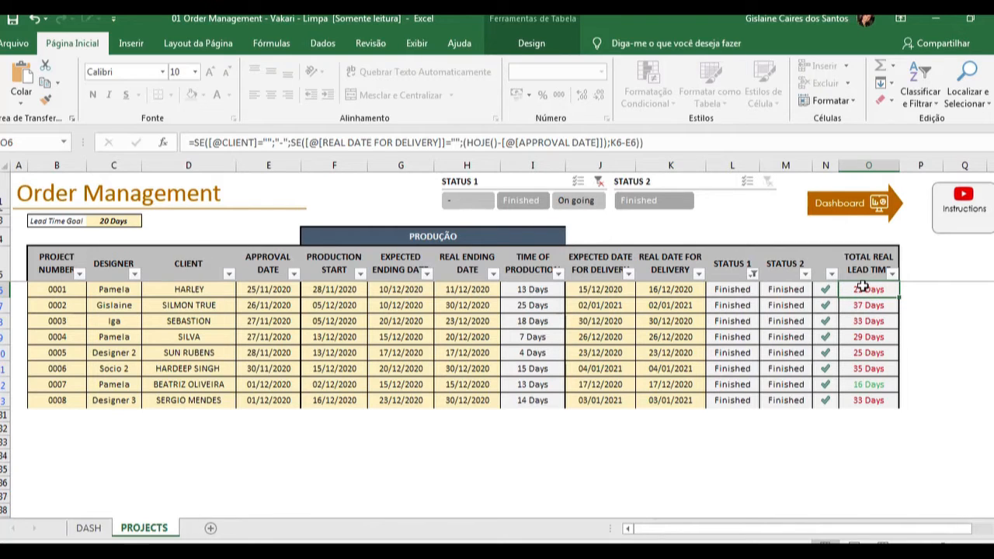
click(577, 199)
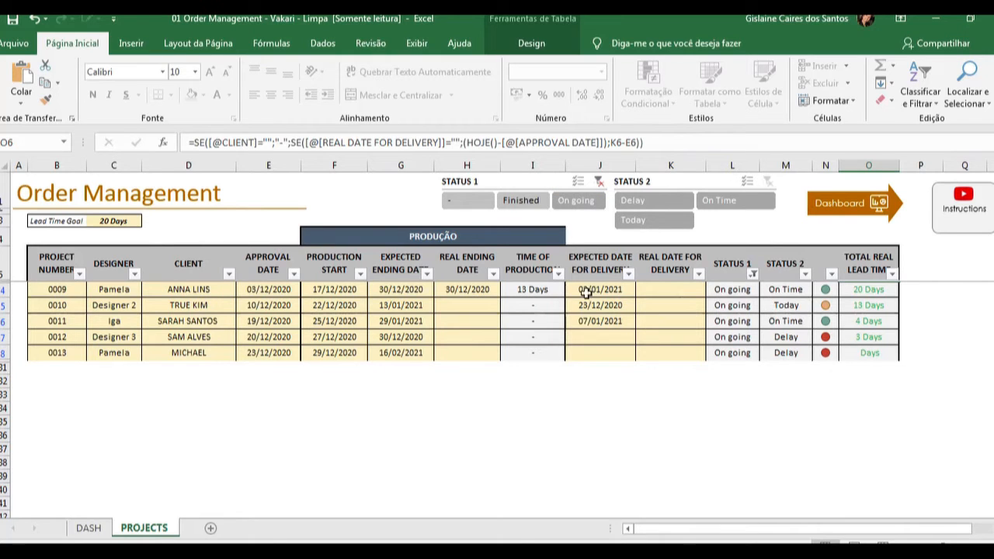
click(280, 305)
click(281, 321)
click(282, 337)
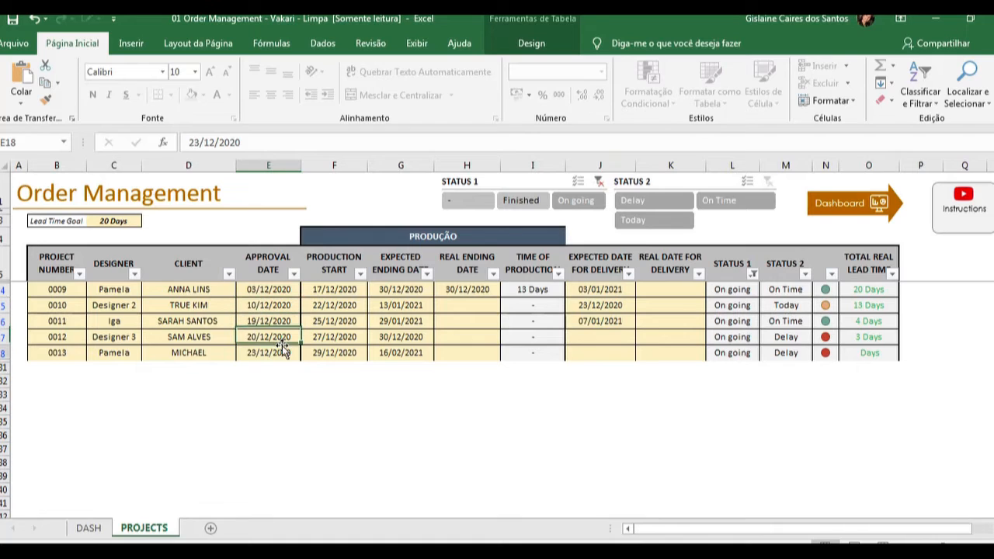
click(281, 353)
click(322, 354)
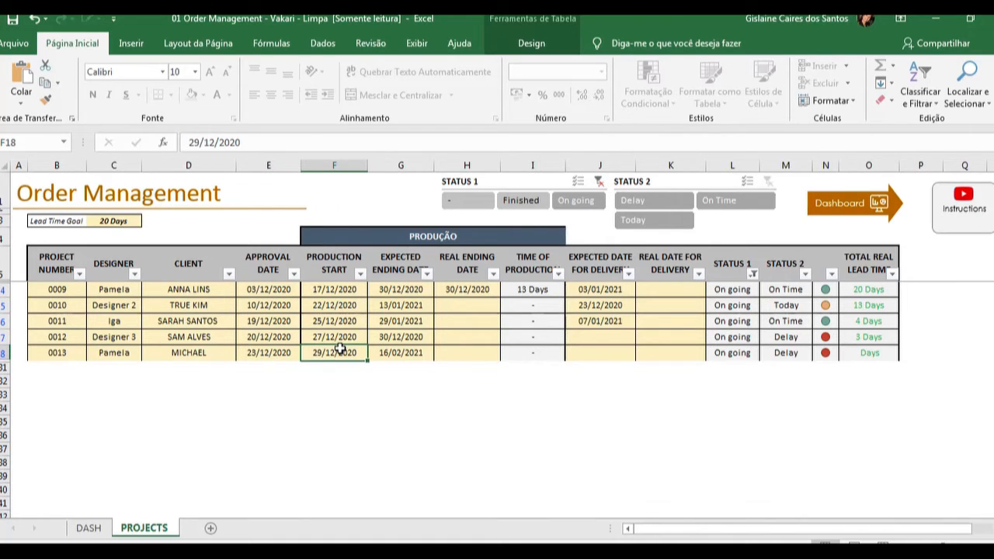
click(401, 351)
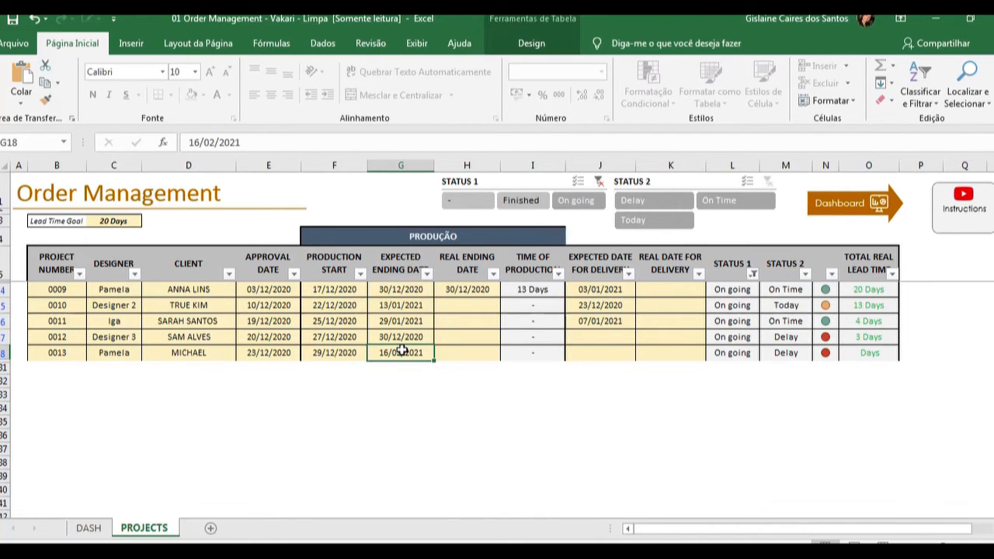
Check the real ending dates and expected delivery dates of the on going projects
click(471, 354)
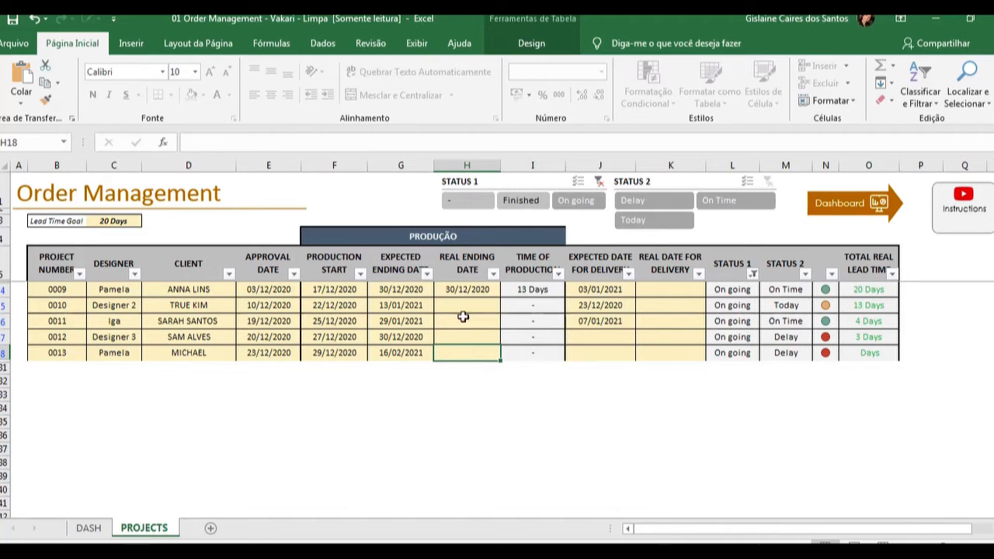
drag(463, 305, 457, 352)
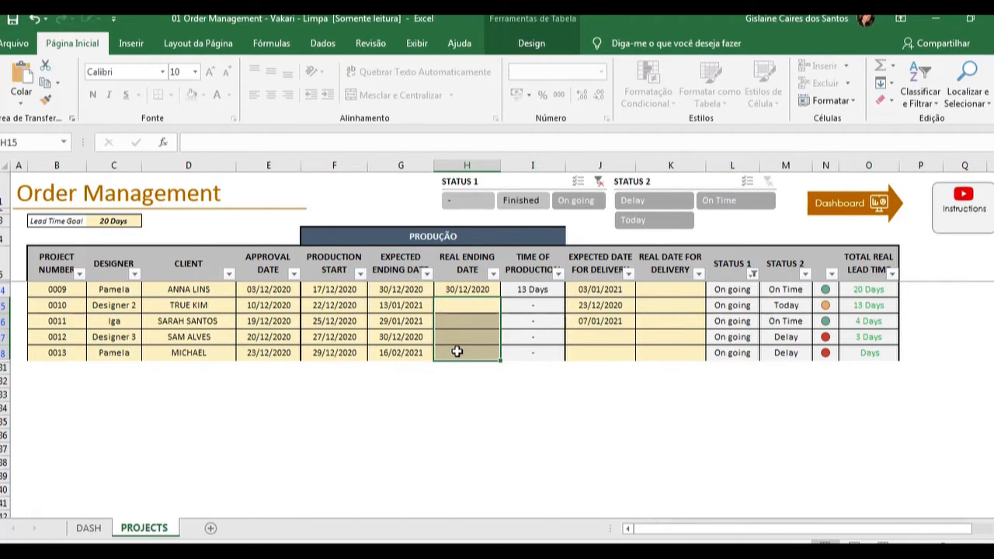
click(599, 289)
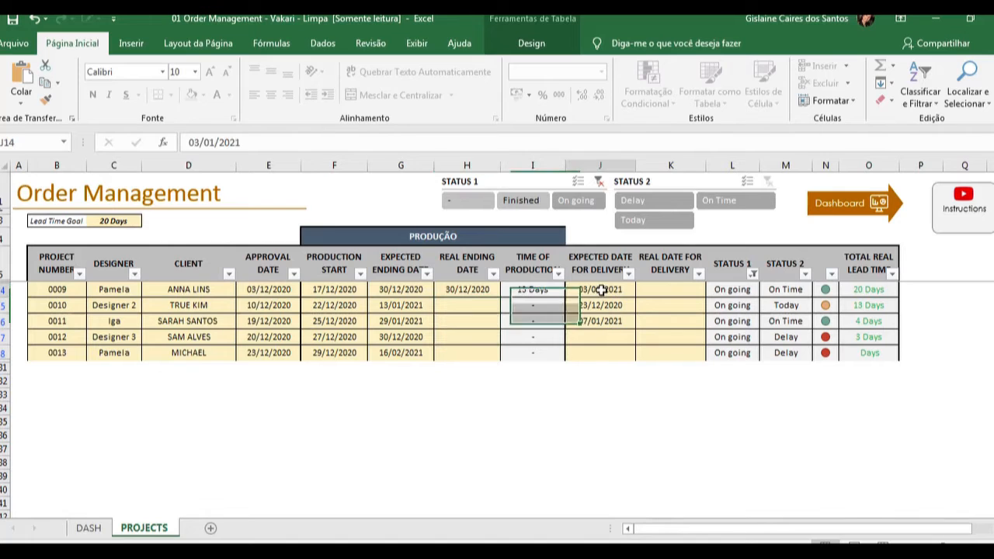
click(596, 299)
click(596, 319)
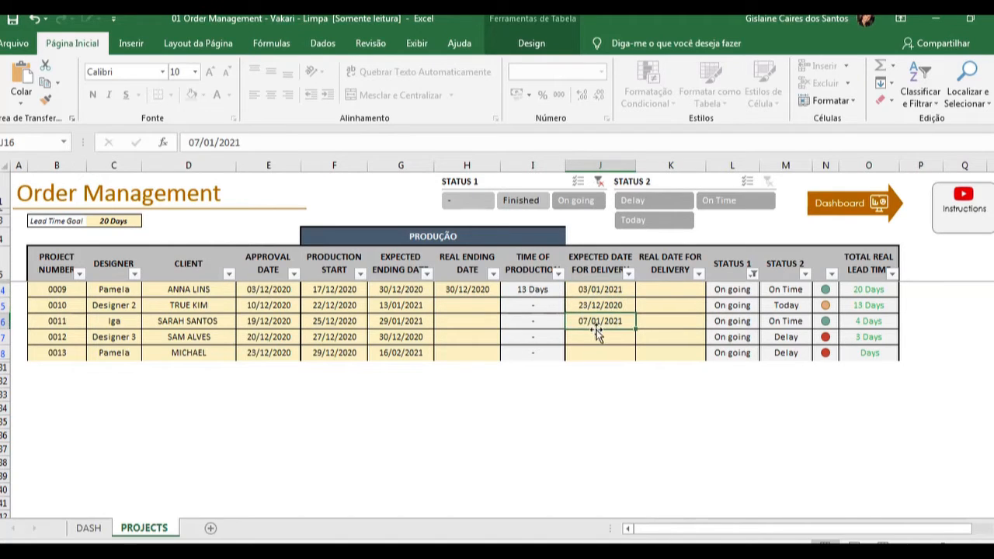
Check the real delivery date cells of on going projects 0009 to 0013
click(650, 291)
click(653, 305)
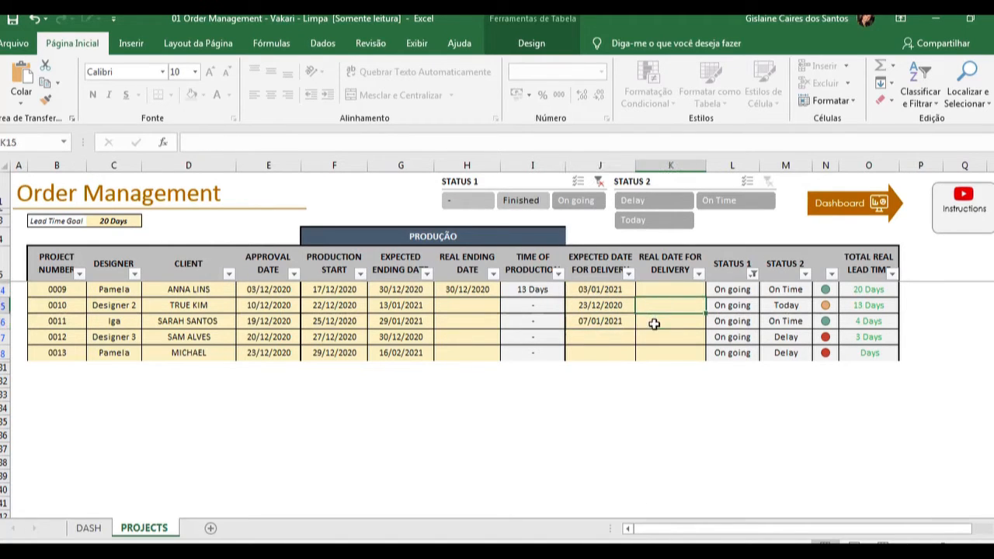
click(650, 321)
click(652, 339)
click(650, 353)
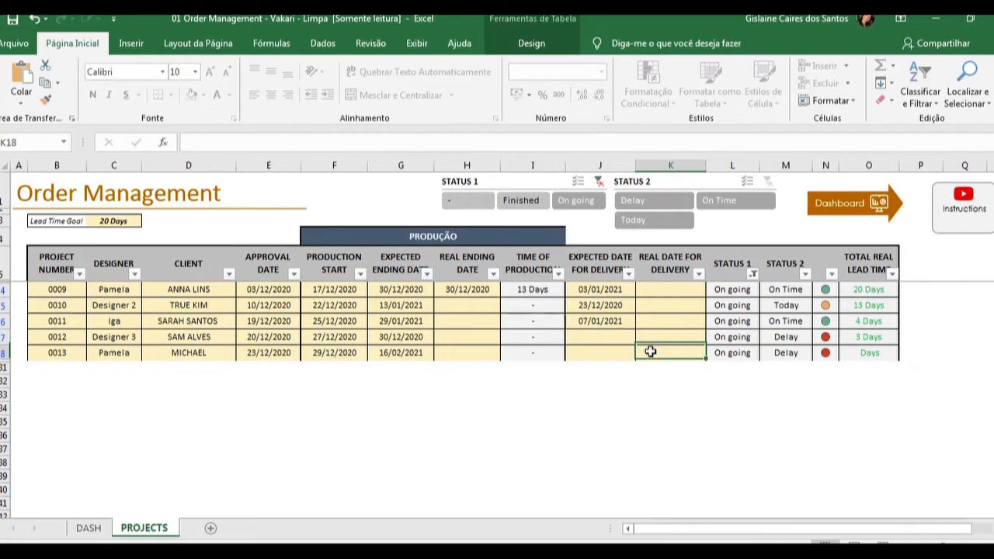
Clear the STATUS 1 filter, view the projects by STATUS 2 Delay, On Time and Finished in turn, and clear that filter
click(598, 182)
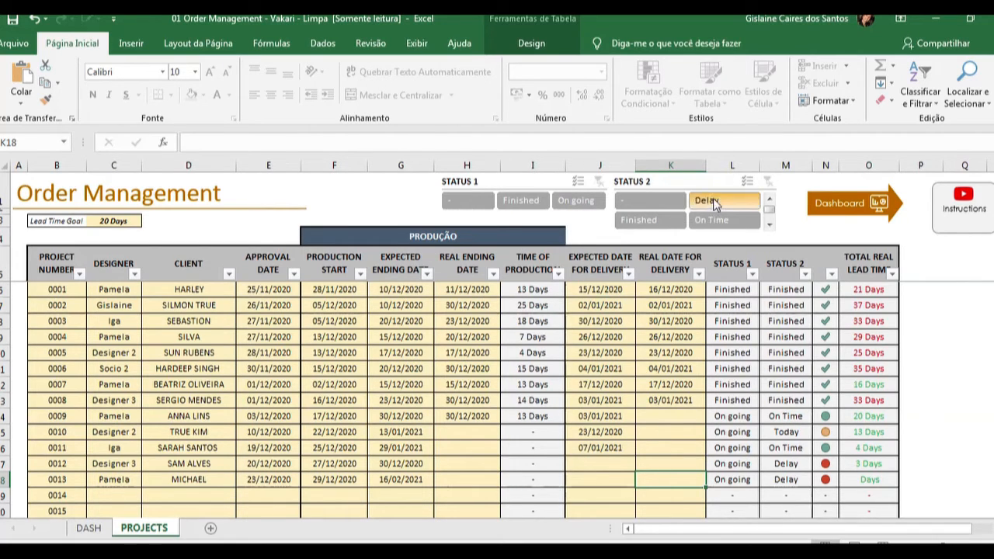
click(722, 203)
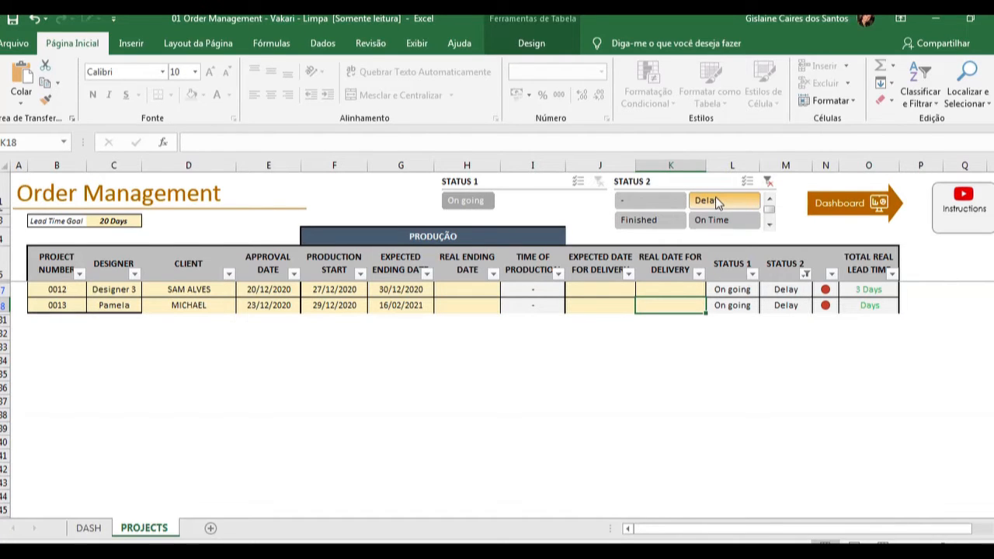
click(712, 220)
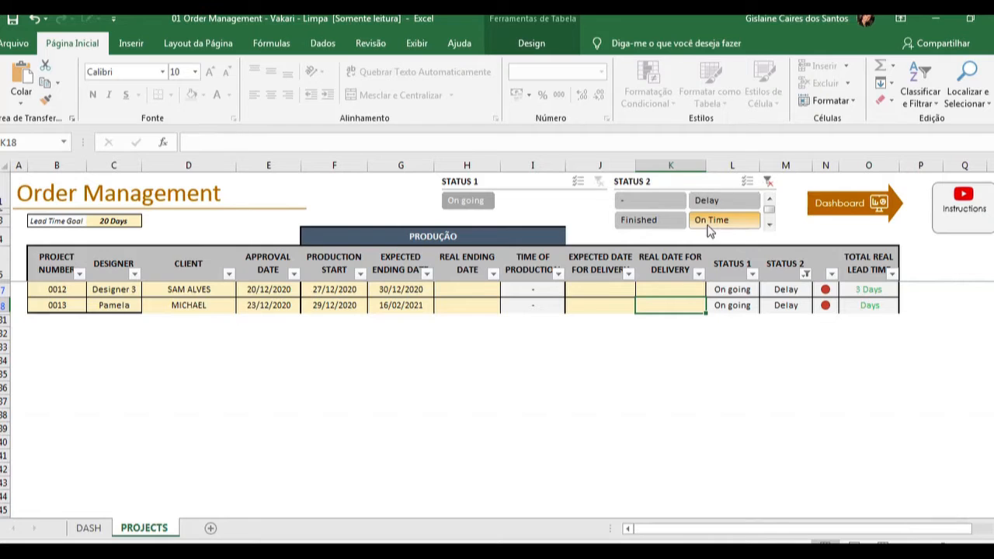
click(631, 221)
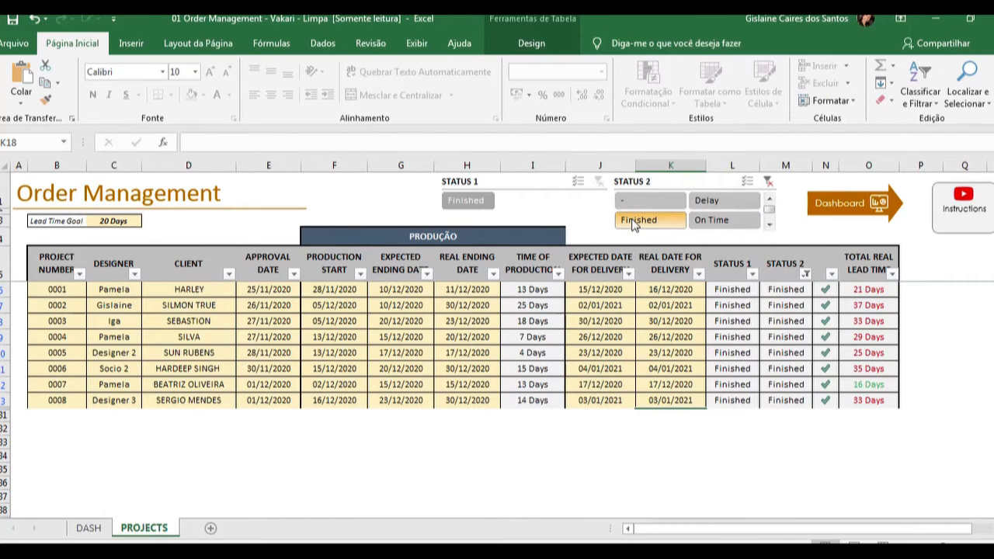
click(769, 181)
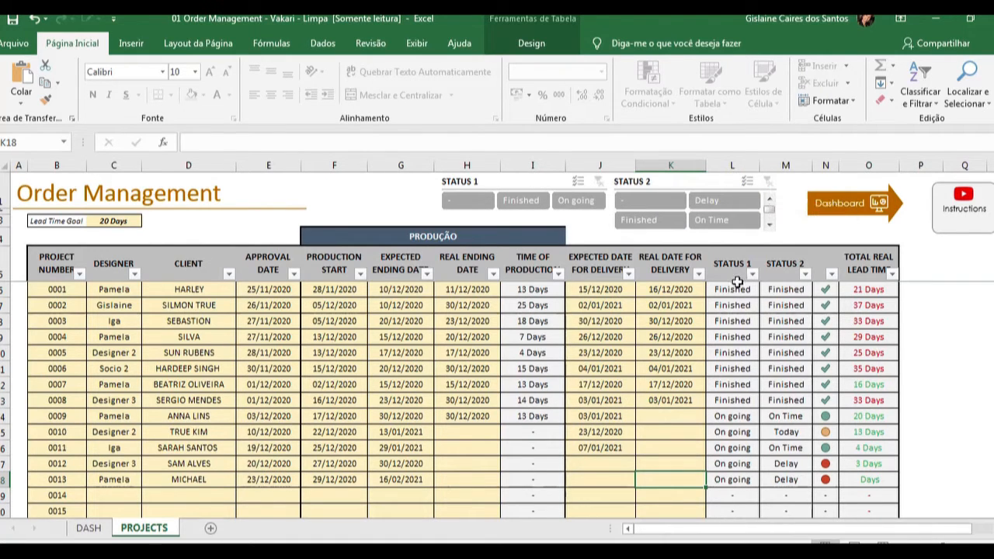
Open the Dashboard from the project table and update its charts with the current project data
click(828, 205)
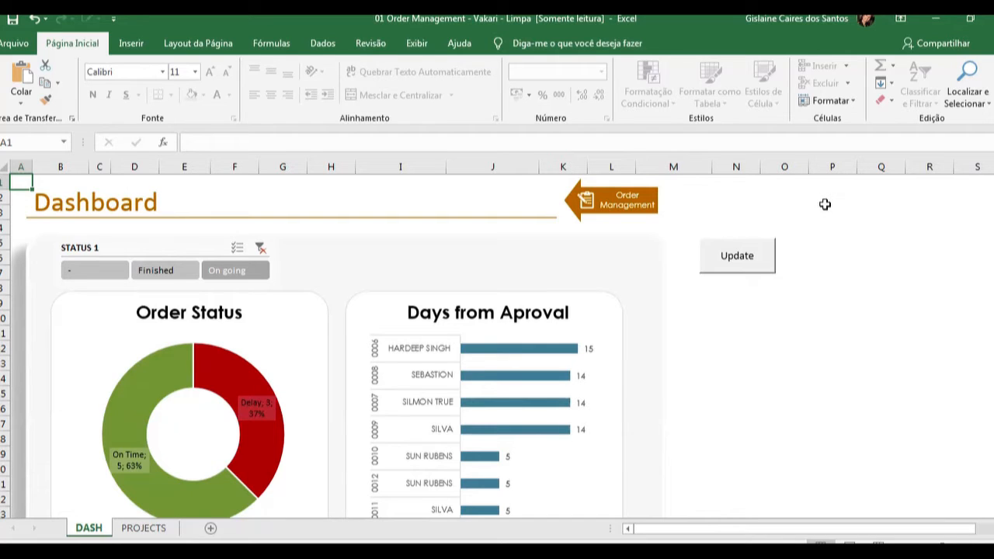
click(727, 256)
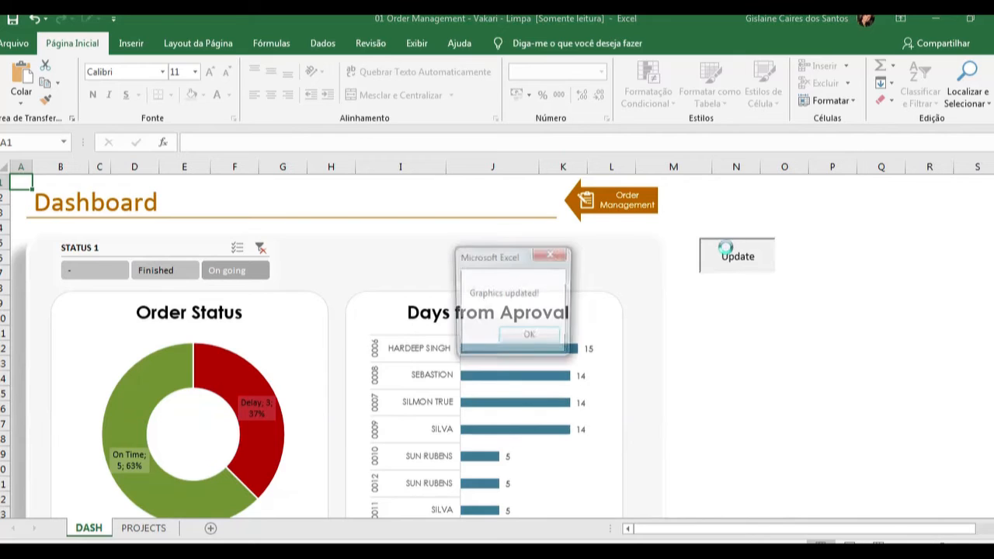
click(522, 342)
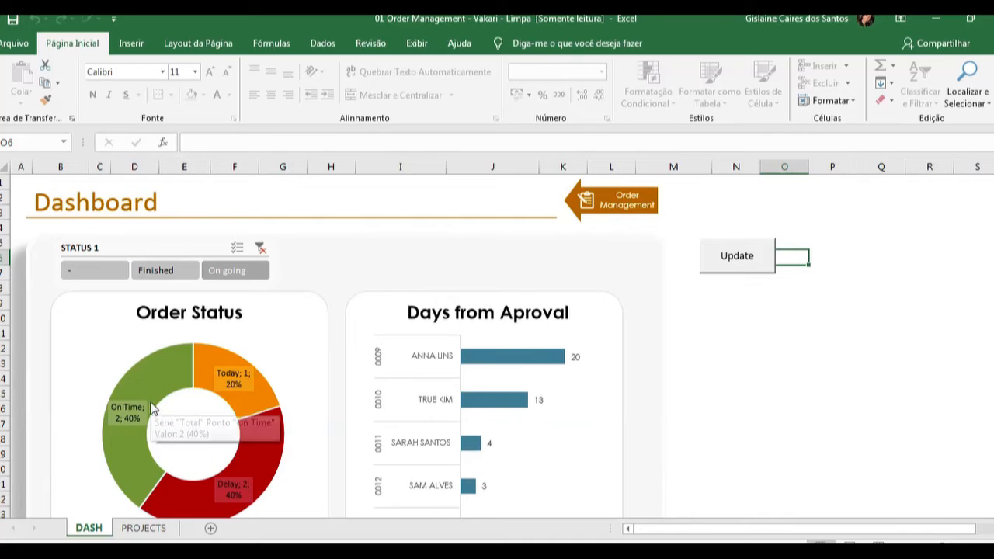
Examine the Order Status chart and the Days from Aproval chart for the on going projects
mouse_move(164, 367)
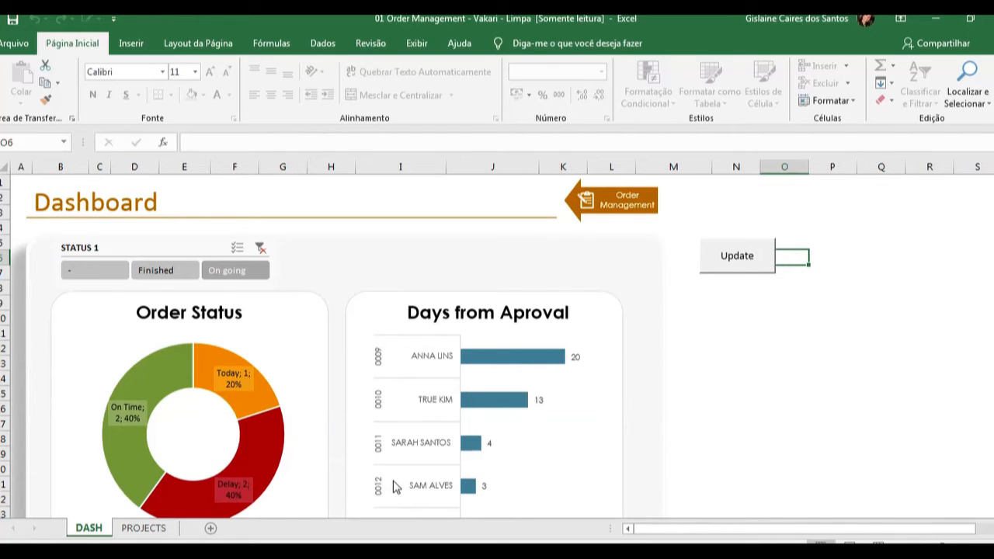
scroll(394, 486, down, 1)
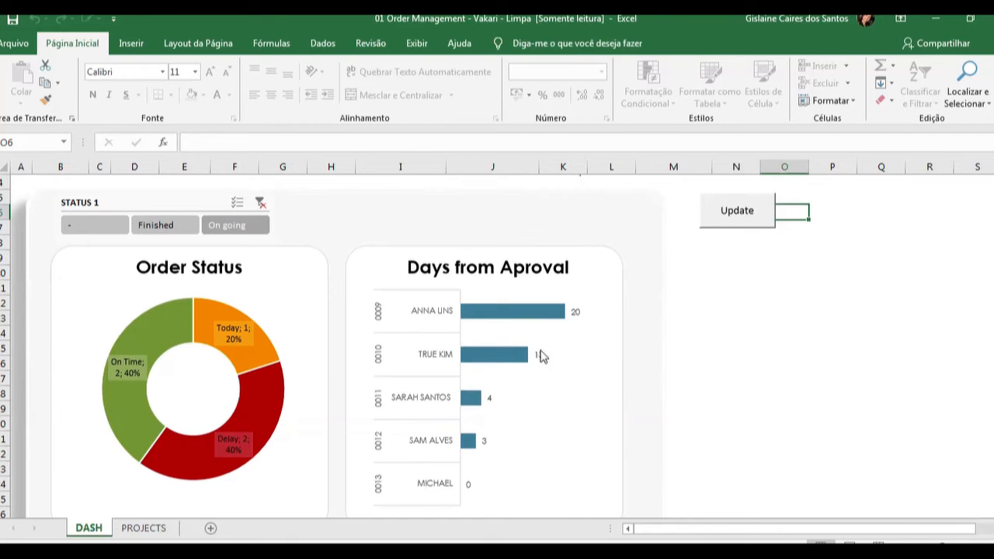
scroll(586, 359, up, 1)
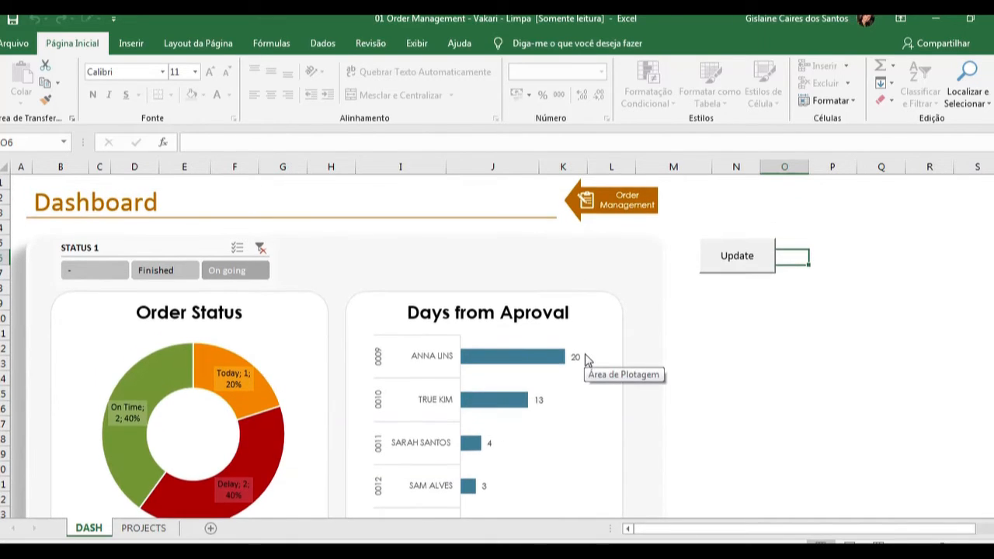
Go back and forth between the Order Management table and the Dashboard, ending on the project table
click(620, 202)
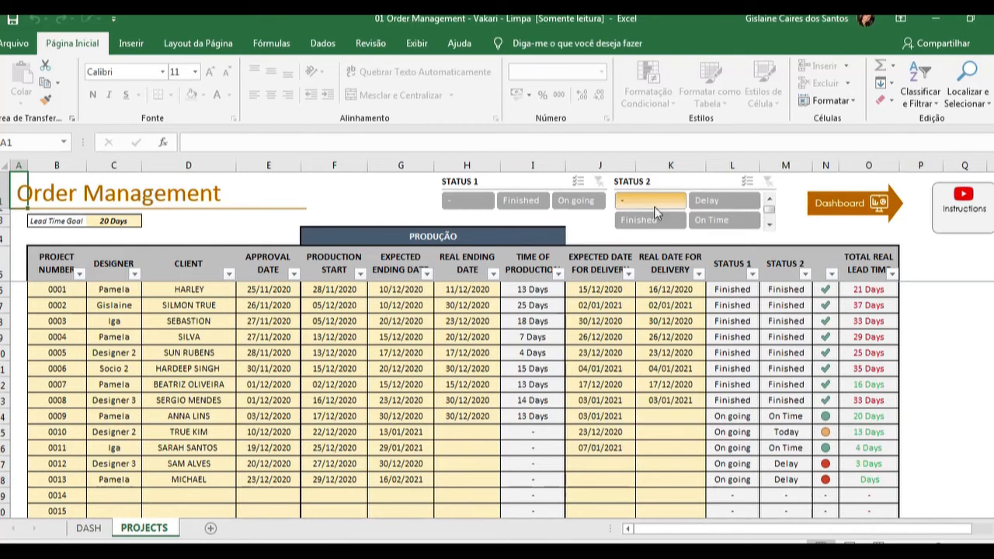
click(845, 205)
click(647, 205)
click(827, 210)
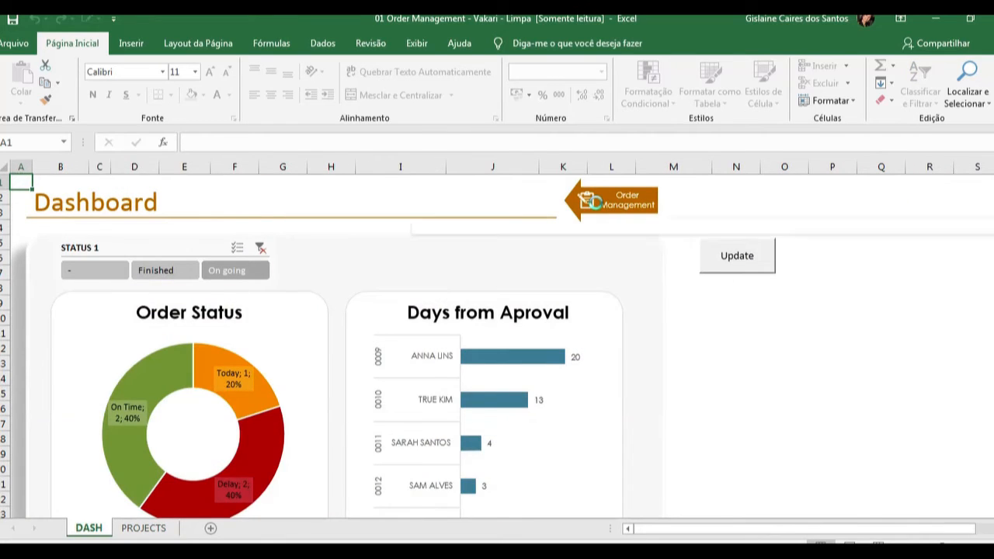
click(611, 210)
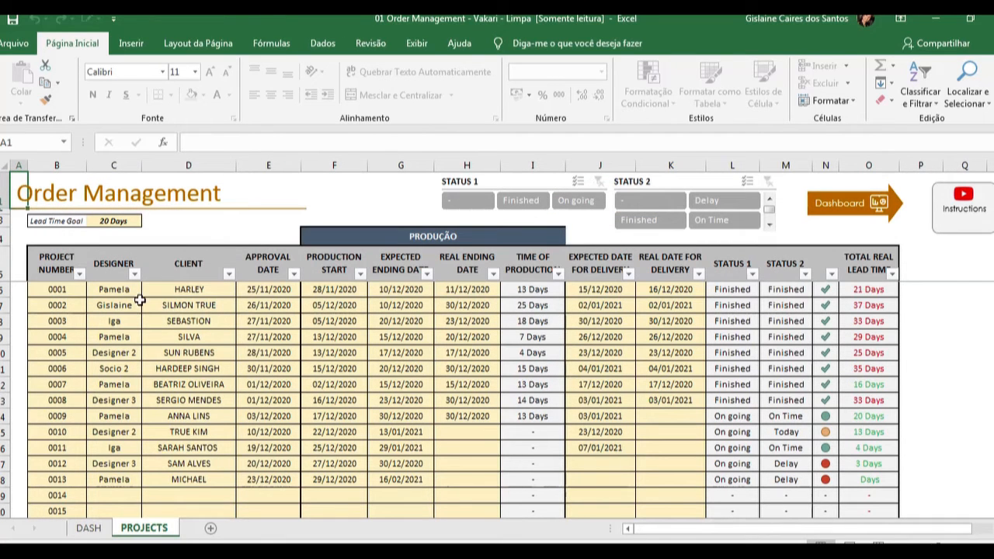
Review the project table's designer, approval, real ending, expected delivery and real delivery entries that feed the dashboard
click(117, 305)
click(280, 348)
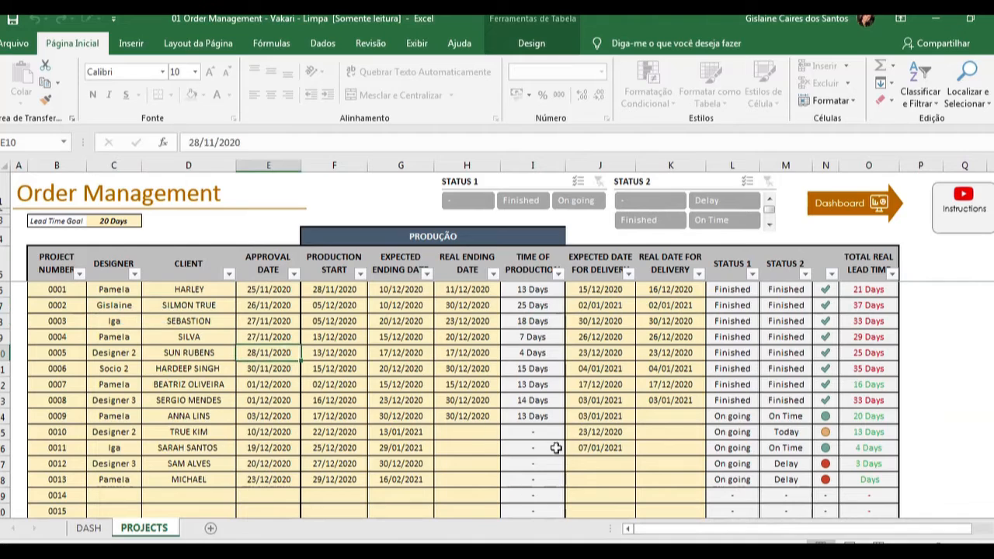
click(476, 416)
click(458, 433)
click(599, 449)
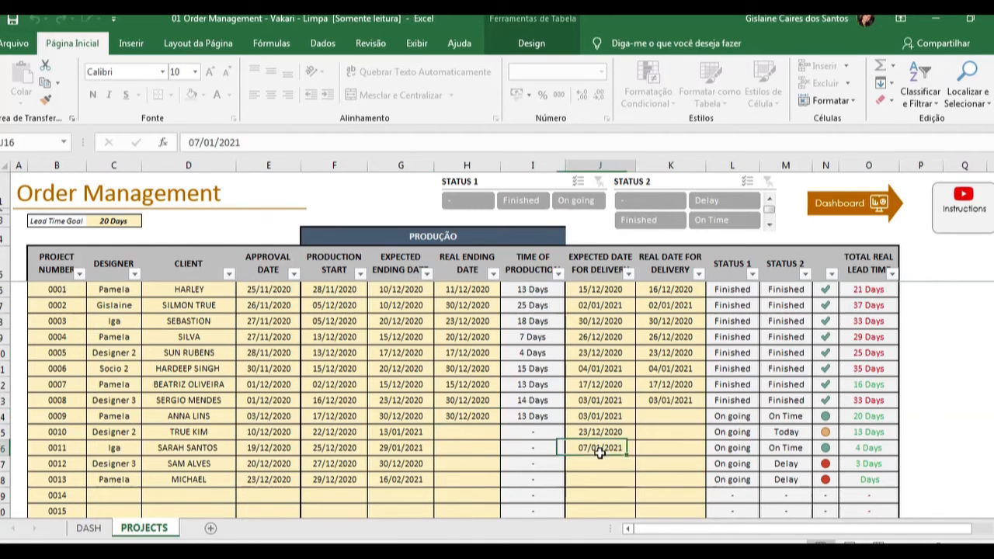
click(643, 415)
click(655, 441)
click(665, 475)
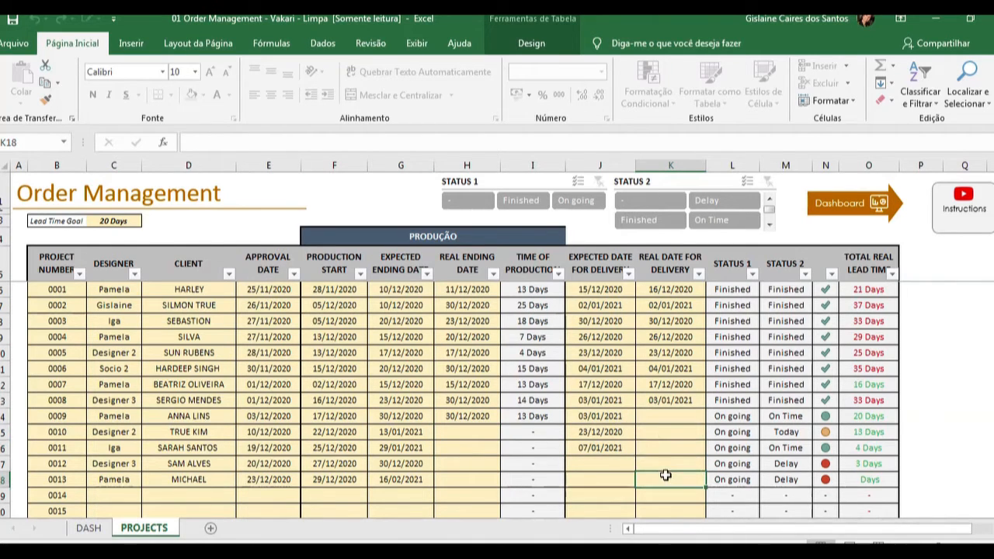
Return to the Dashboard and refresh its charts once more
click(844, 204)
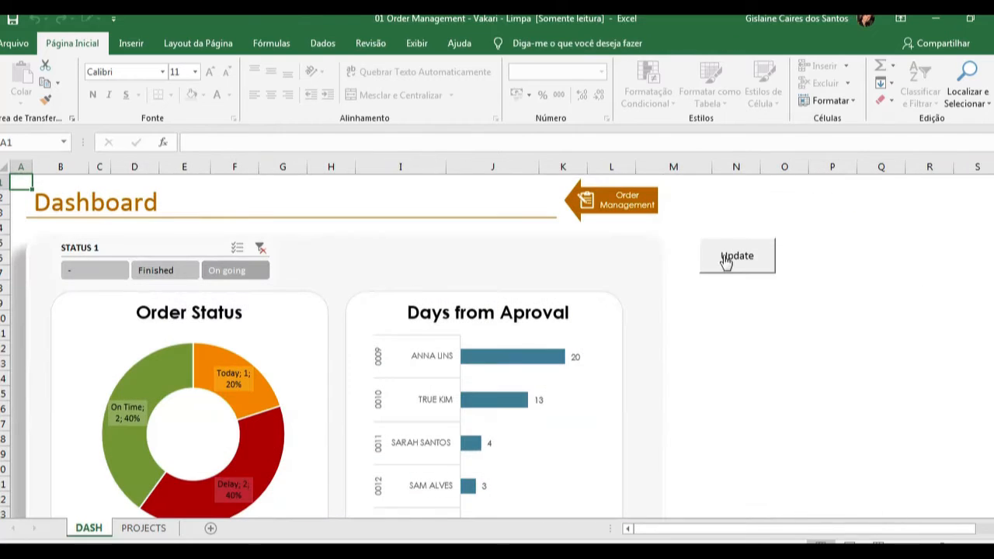
click(734, 264)
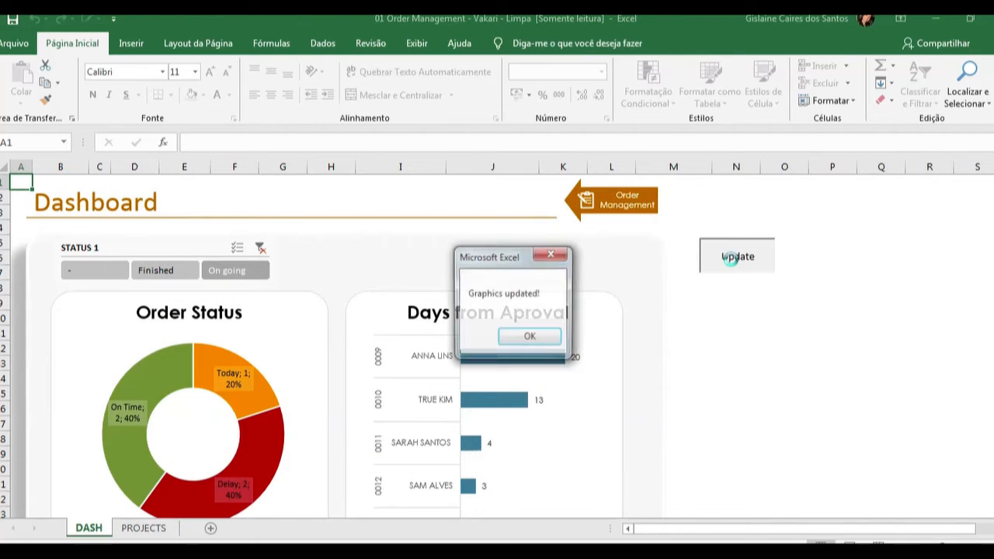
click(528, 339)
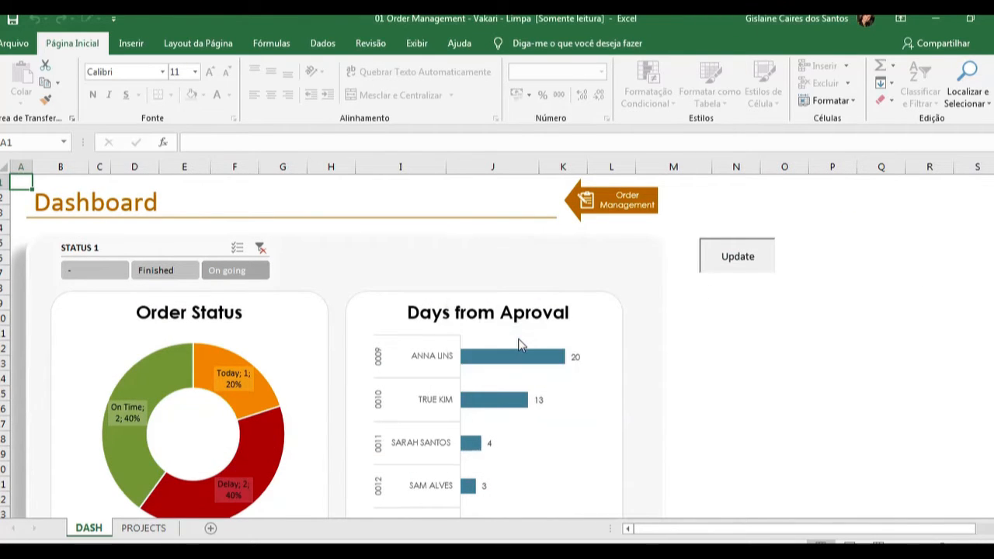
Return to the Order Management table and look through the empty numbered rows from project 0014 onward
click(617, 200)
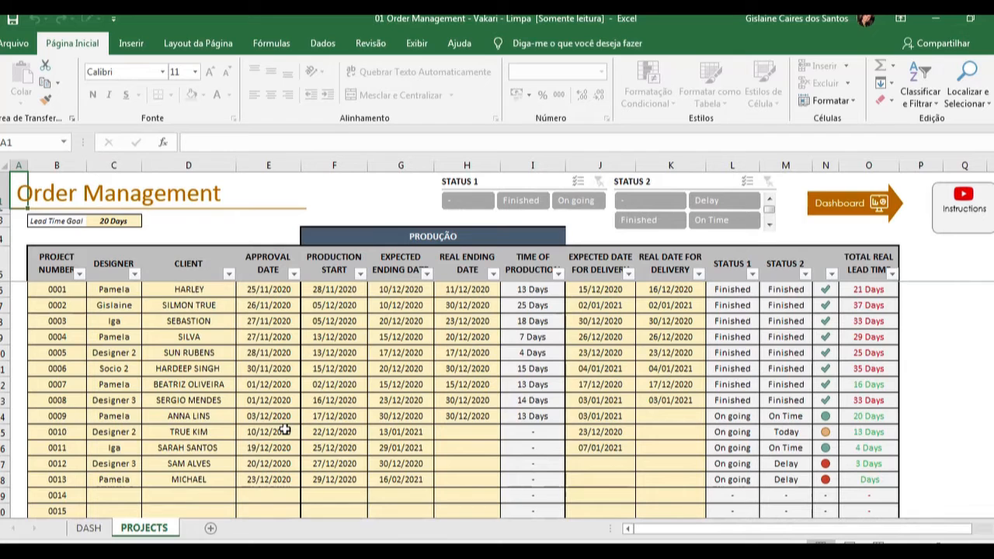
scroll(285, 429, down, 3)
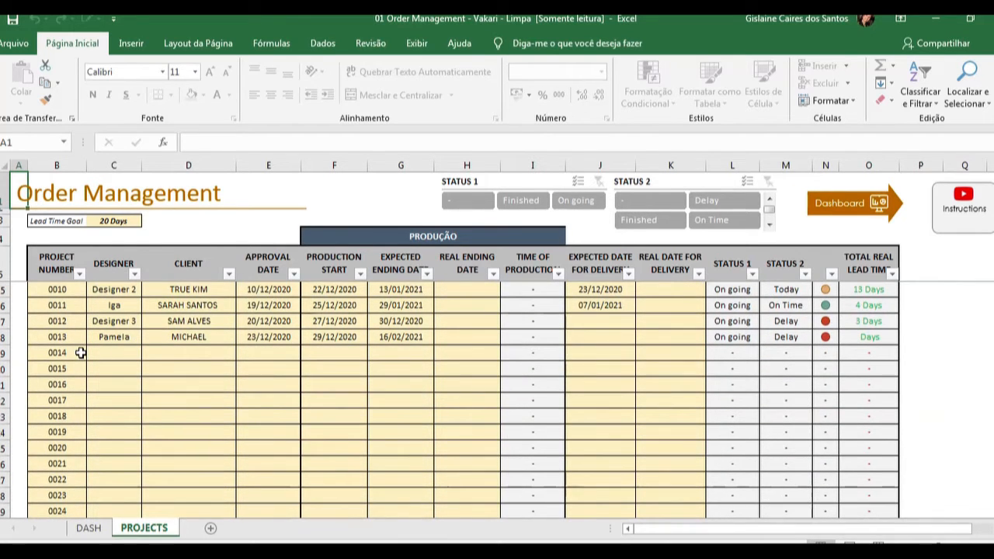
drag(78, 353, 76, 497)
scroll(109, 404, down, 7)
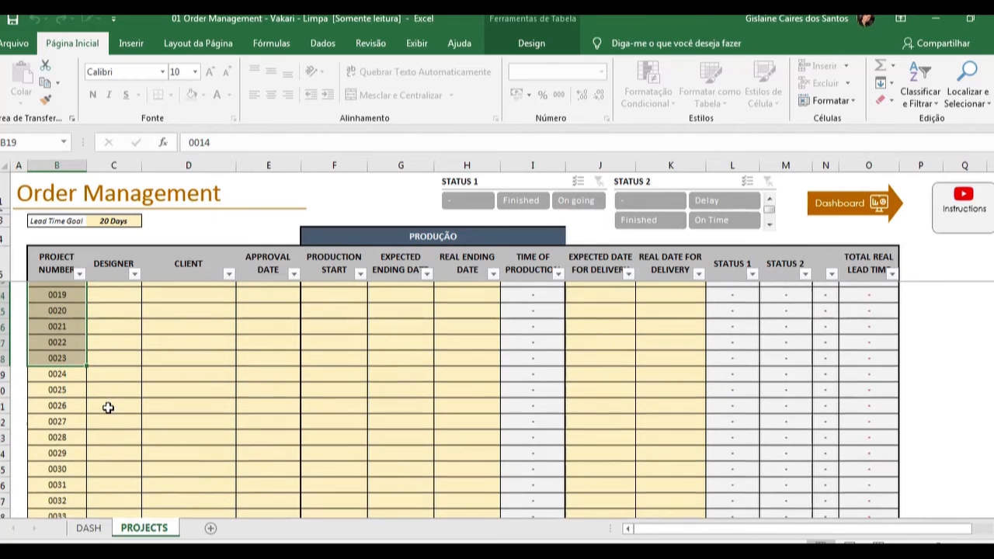
Look through the empty numbered rows down to the last project row, 0125
scroll(108, 404, down, 12)
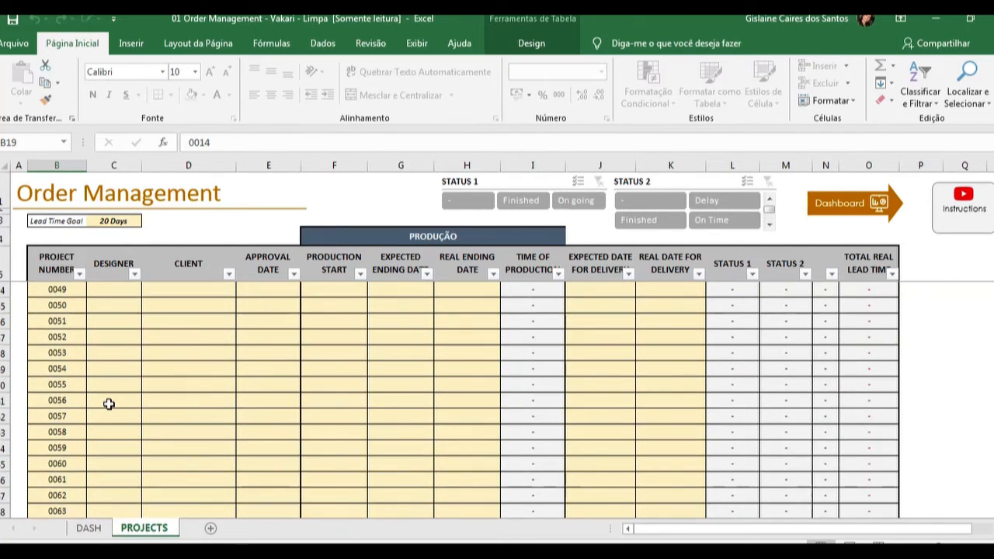
scroll(108, 403, down, 16)
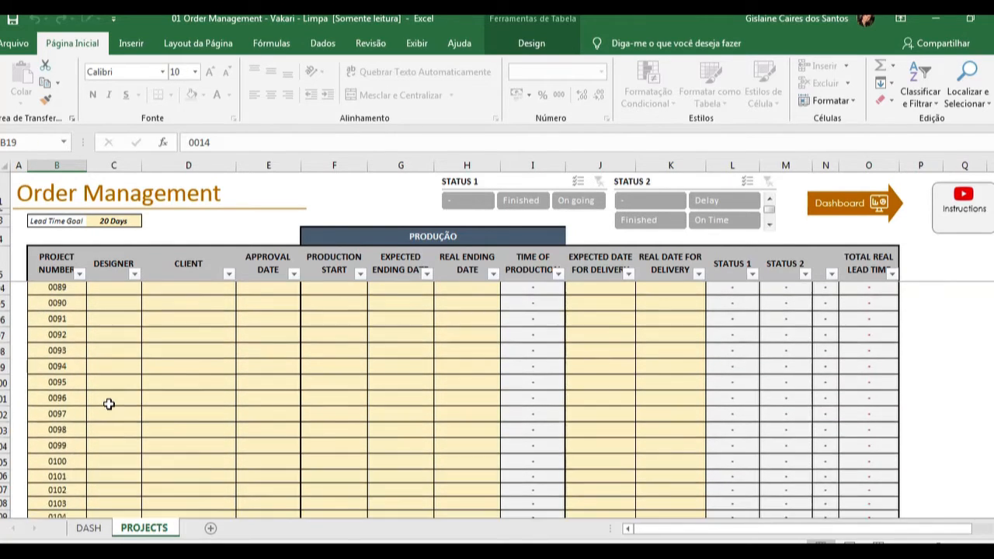
scroll(109, 403, down, 2)
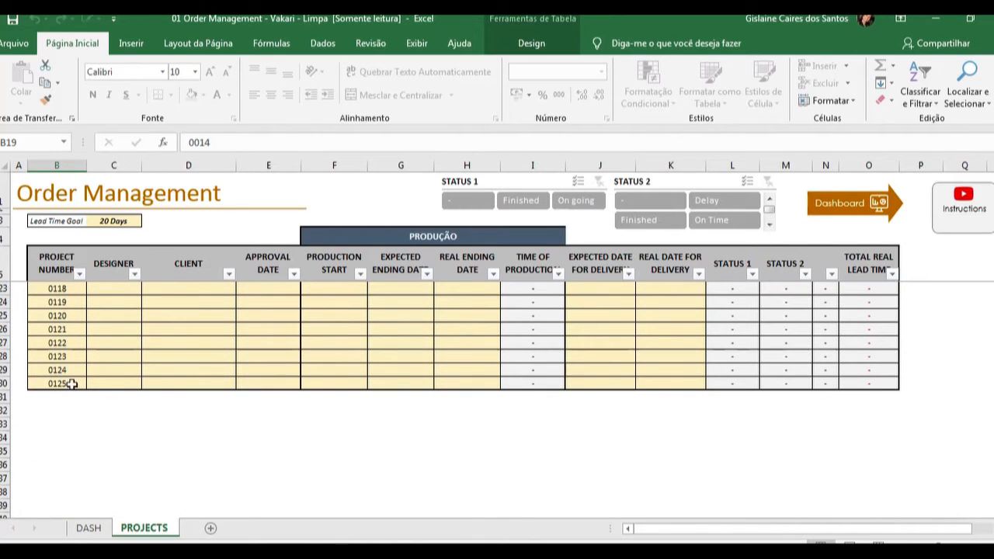
click(72, 383)
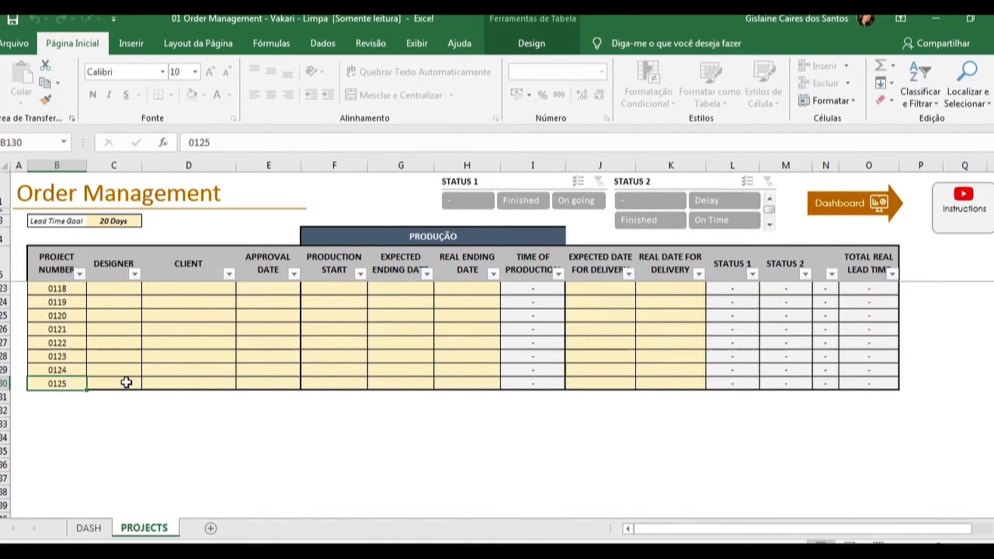
click(126, 382)
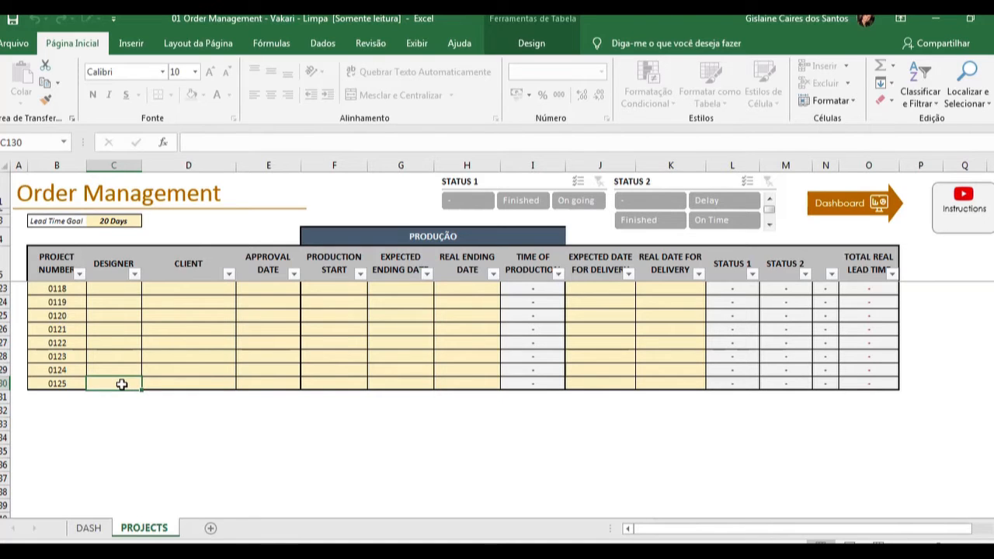
click(67, 382)
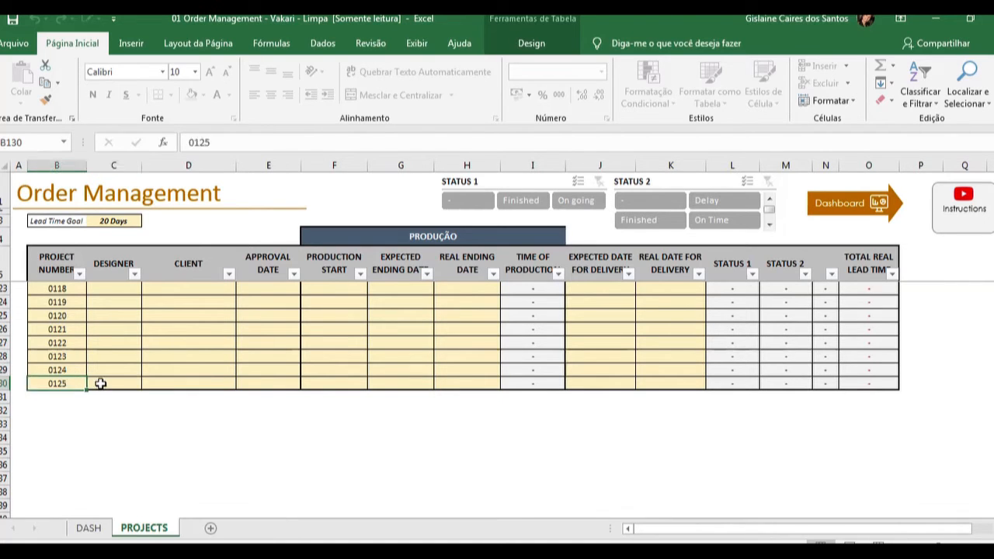
click(100, 383)
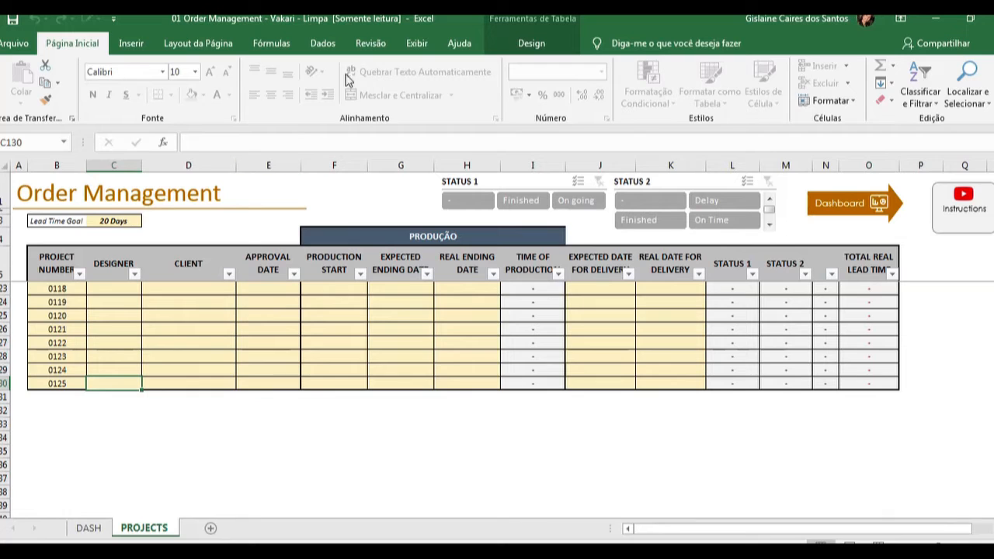
Remove the protection from the PROJECTS sheet
click(318, 43)
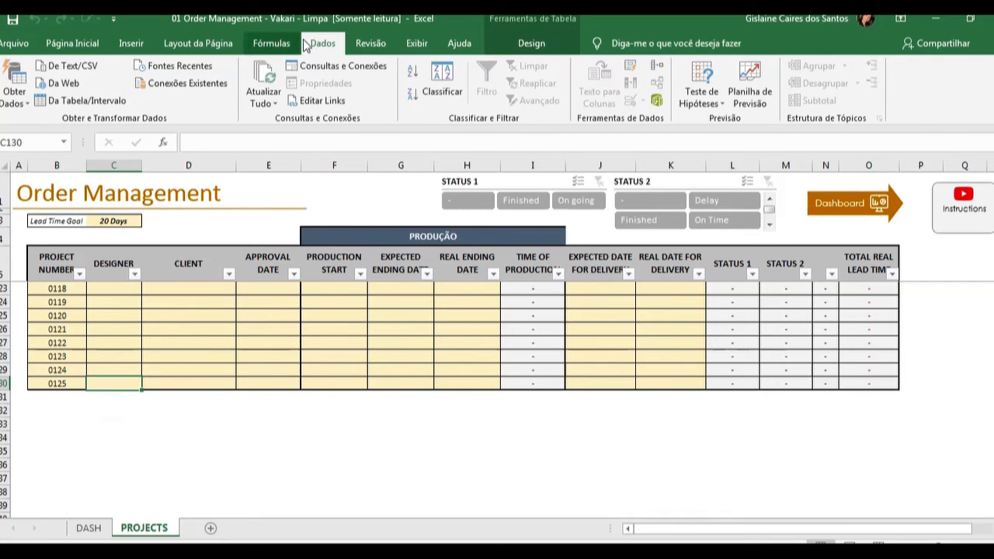
click(365, 44)
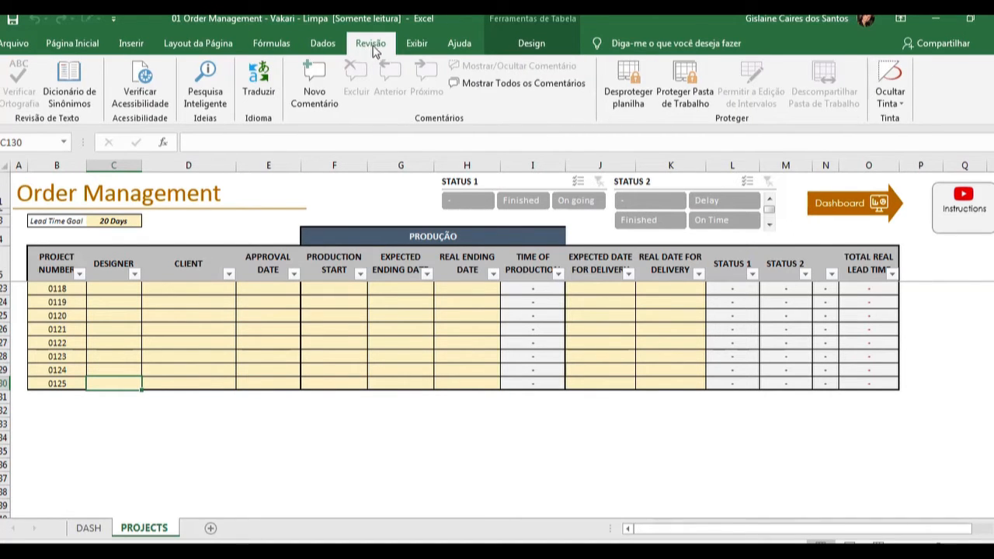
click(623, 110)
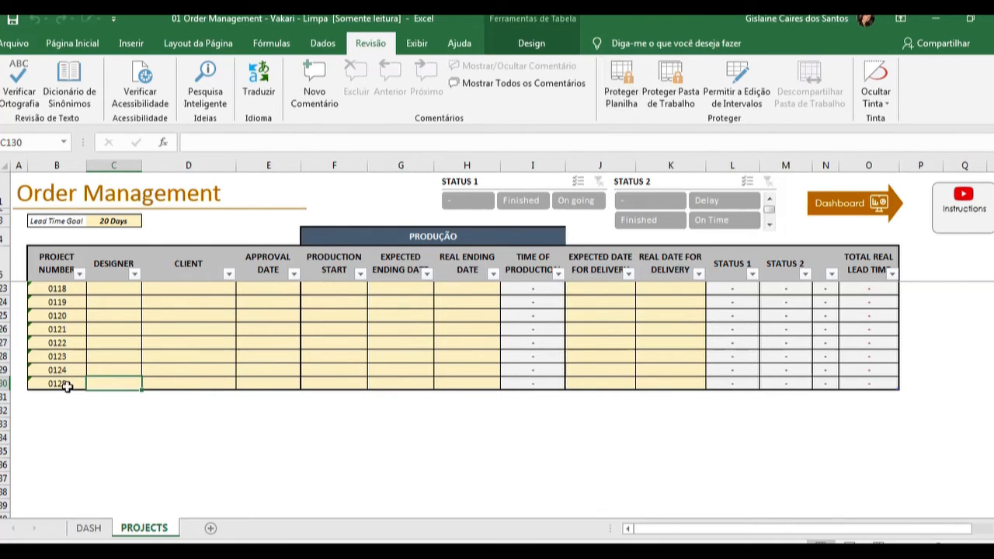
Extend the table by pasting copies of project numbers 0122 to 0125 below it, and fill the numbering from 0121 through 0133
key(Down)
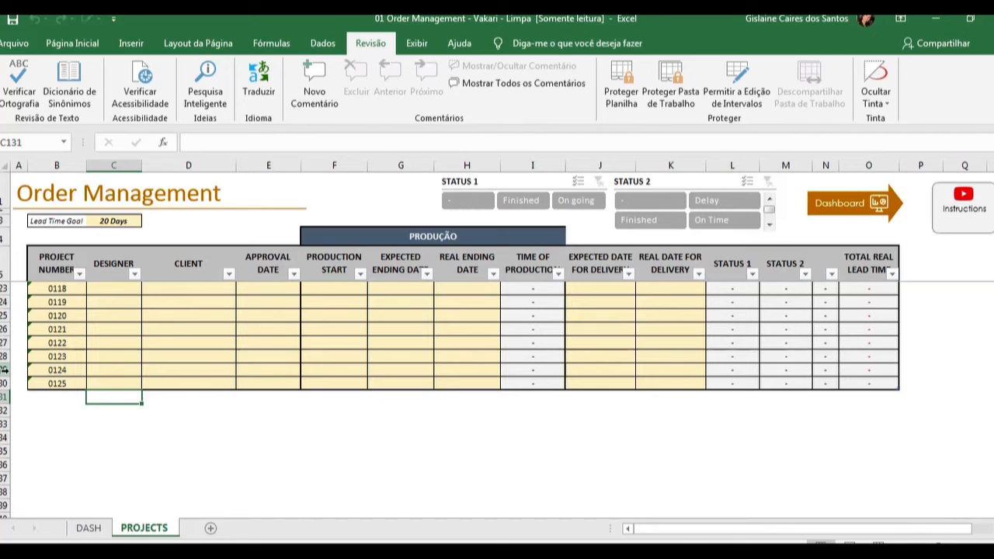
drag(73, 345, 73, 384)
key(ctrl+c)
click(74, 396)
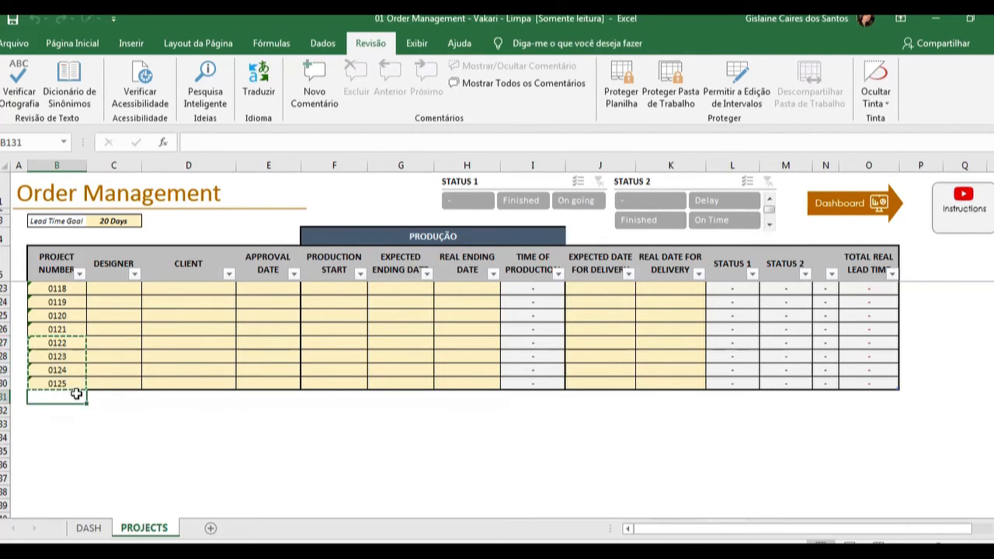
key(ctrl+v)
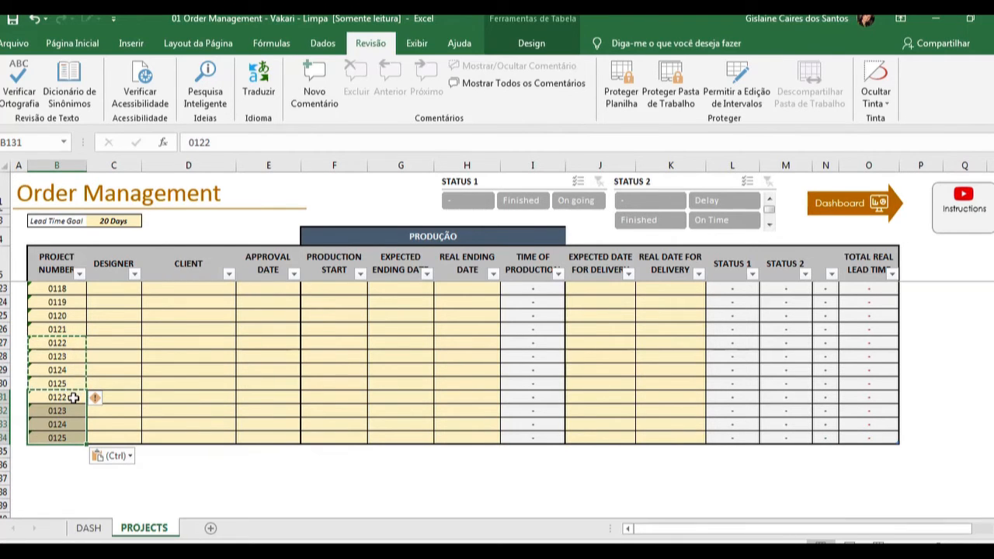
click(73, 395)
drag(74, 328, 79, 494)
key(Escape)
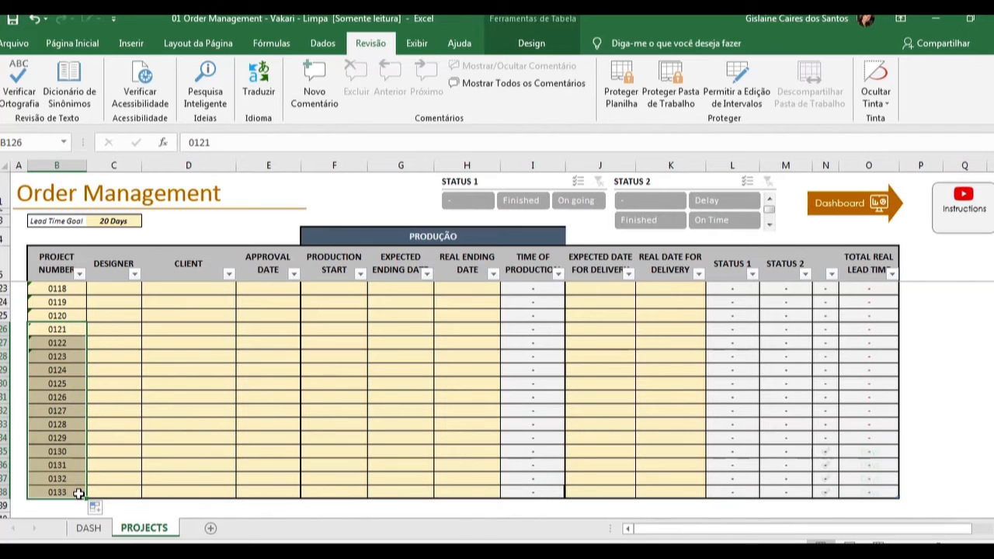
scroll(134, 439, down, 2)
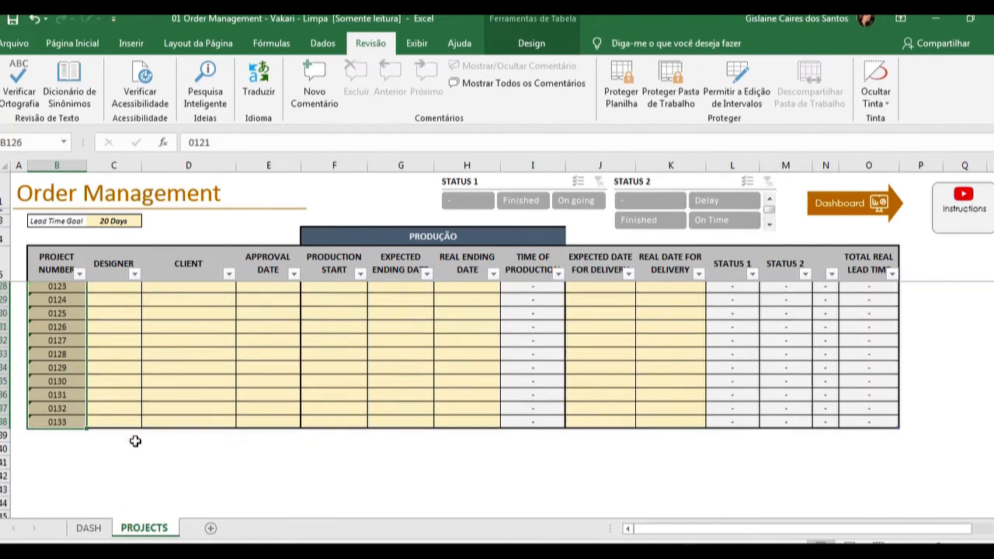
scroll(101, 392, up, 2)
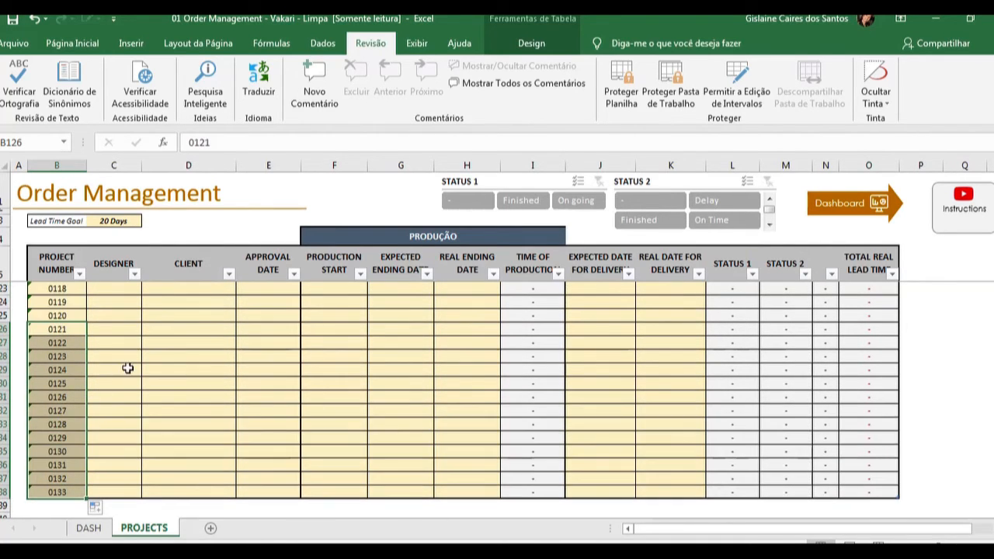
mouse_move(365, 15)
Fill the project numbers from 0124 onward to extend the table through project 0137
click(112, 382)
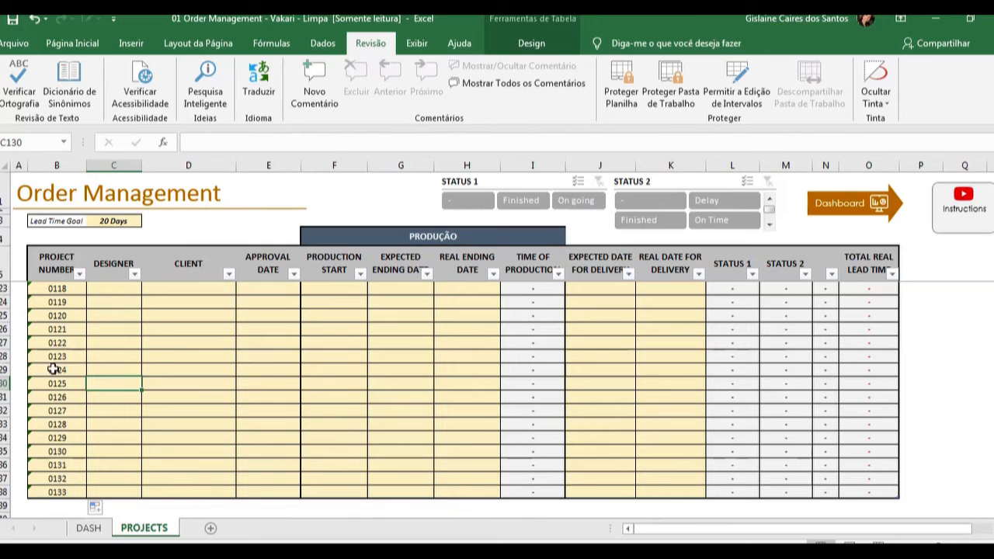
click(57, 370)
drag(57, 370, 53, 491)
scroll(137, 466, down, 1)
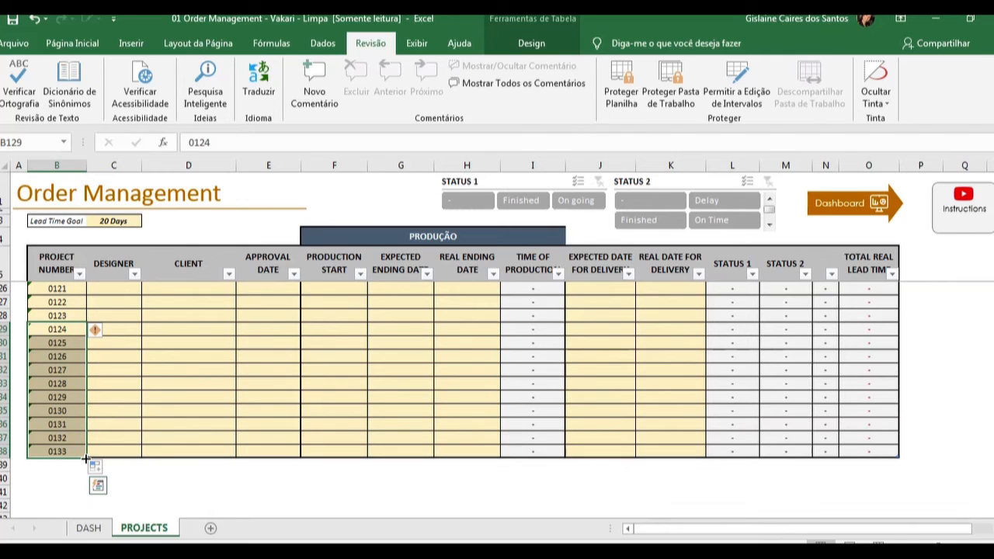
drag(86, 458, 78, 513)
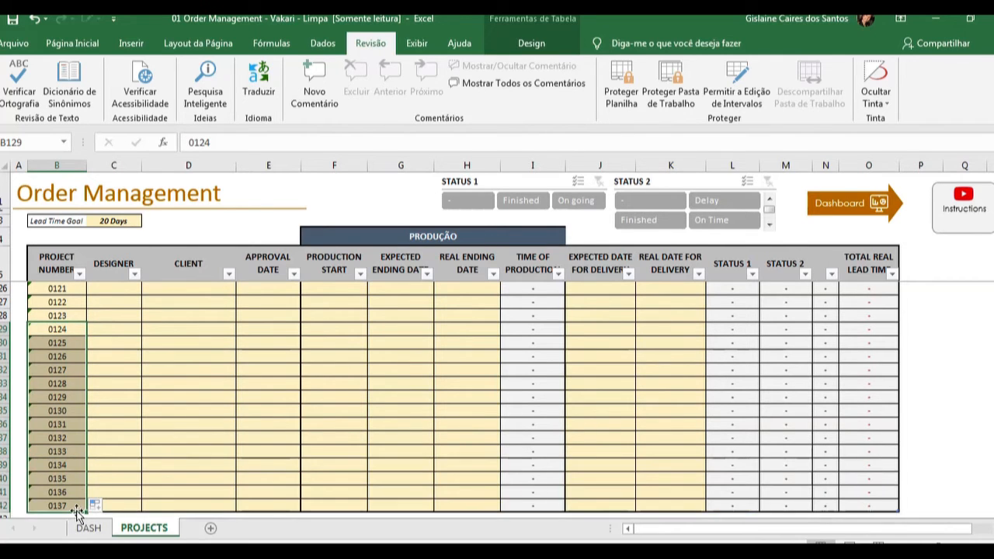
scroll(473, 473, down, 2)
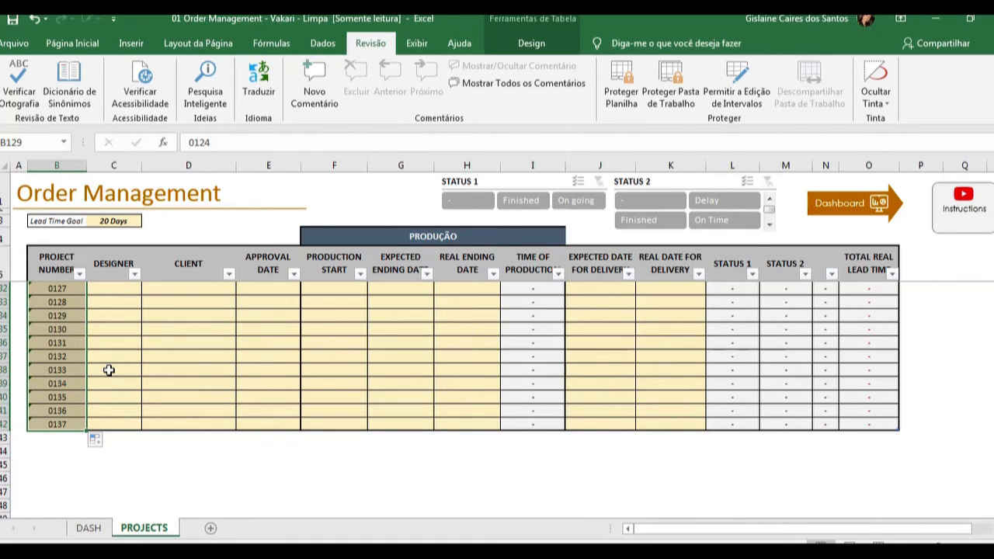
Check the designer, client, approval date and production start cells of project 0133, and go back to the first projects
click(107, 370)
click(169, 368)
click(252, 373)
click(364, 375)
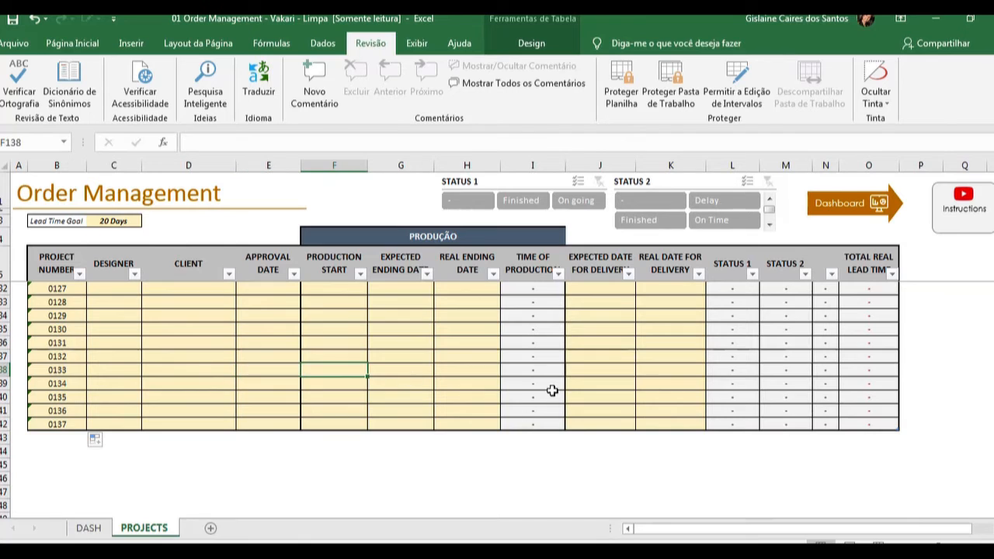
scroll(551, 391, up, 20)
scroll(551, 390, up, 20)
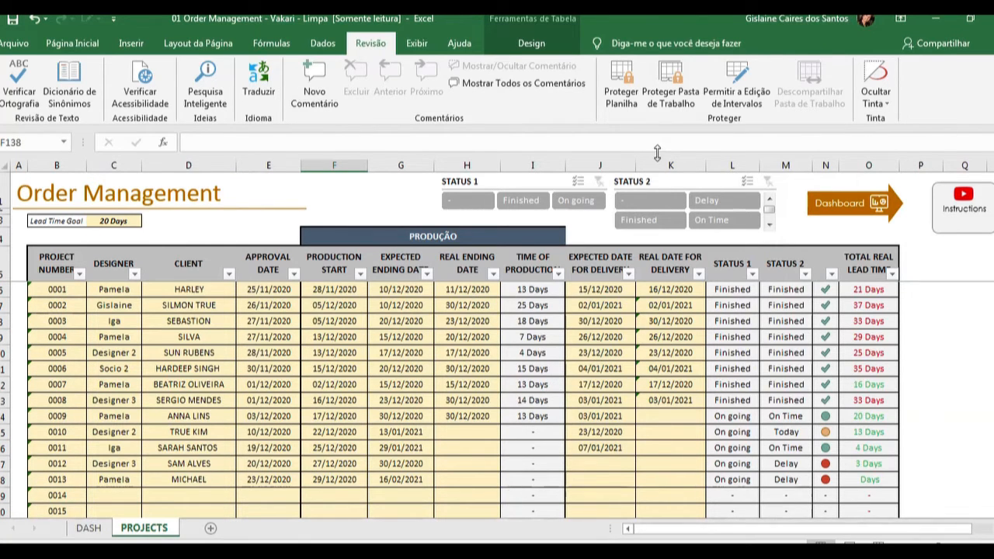
Protect the PROJECTS sheet again without a password, keeping the default permissions
click(620, 105)
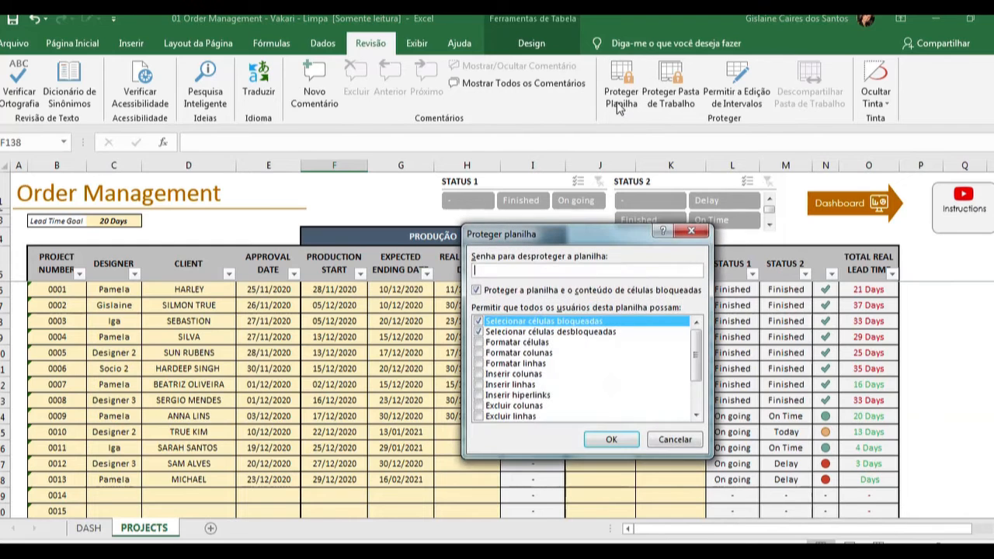
click(611, 439)
click(547, 384)
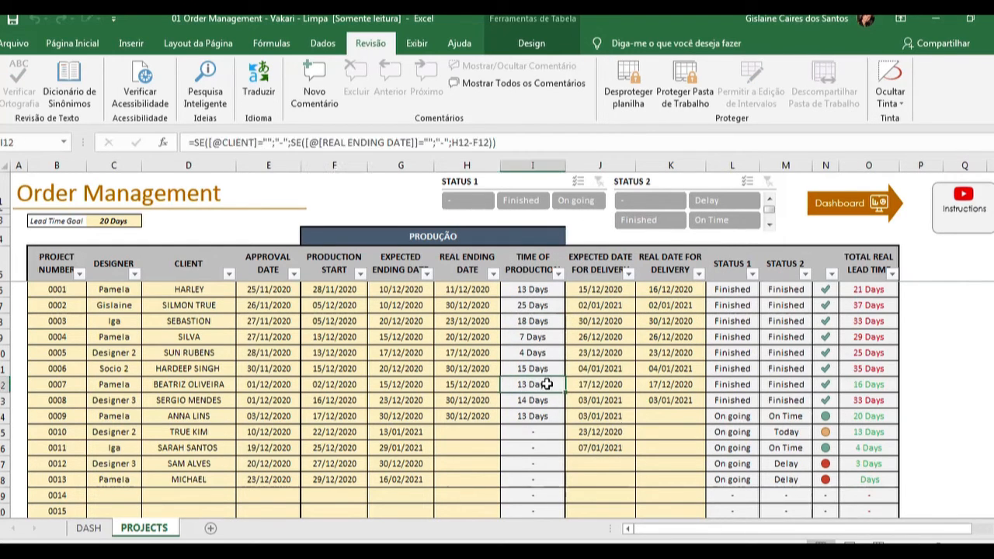
scroll(546, 383, down, 5)
scroll(547, 383, up, 5)
click(941, 404)
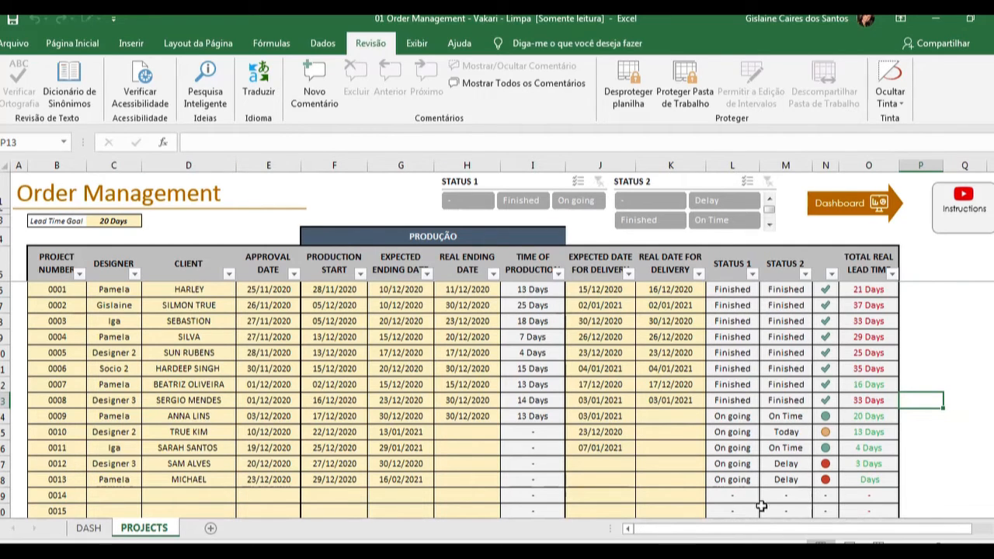
Filter the table's Designer column to show only the projects of project 0001's designer
click(134, 274)
click(186, 393)
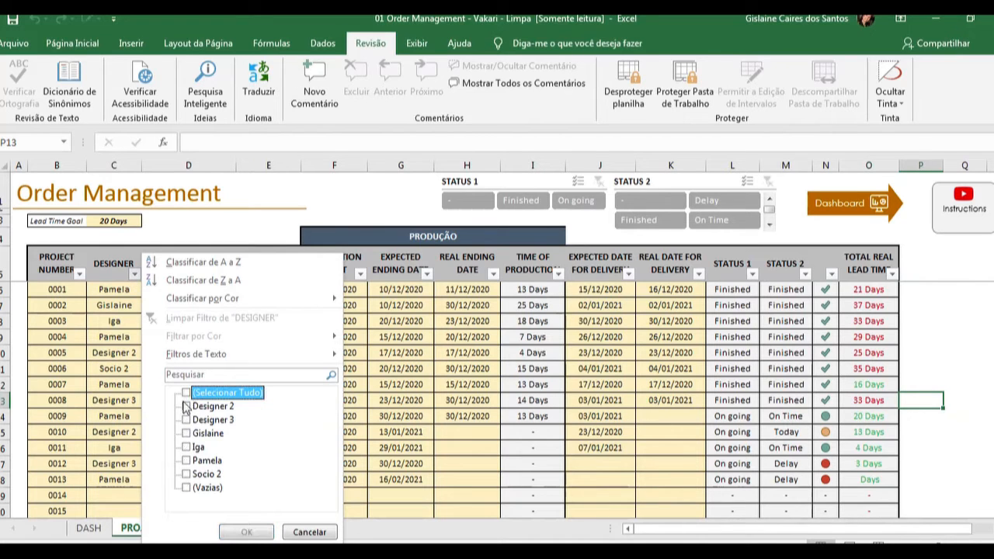
click(186, 460)
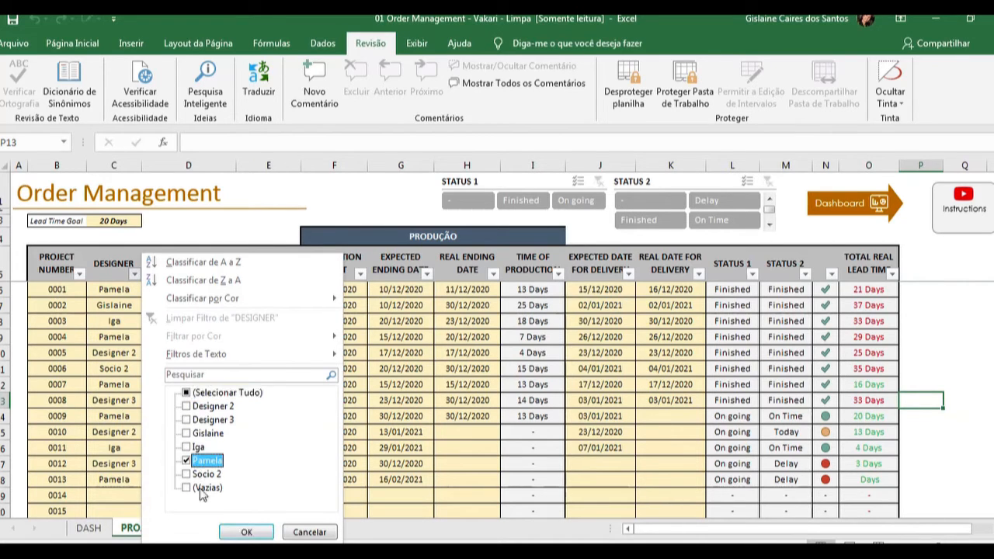
click(244, 532)
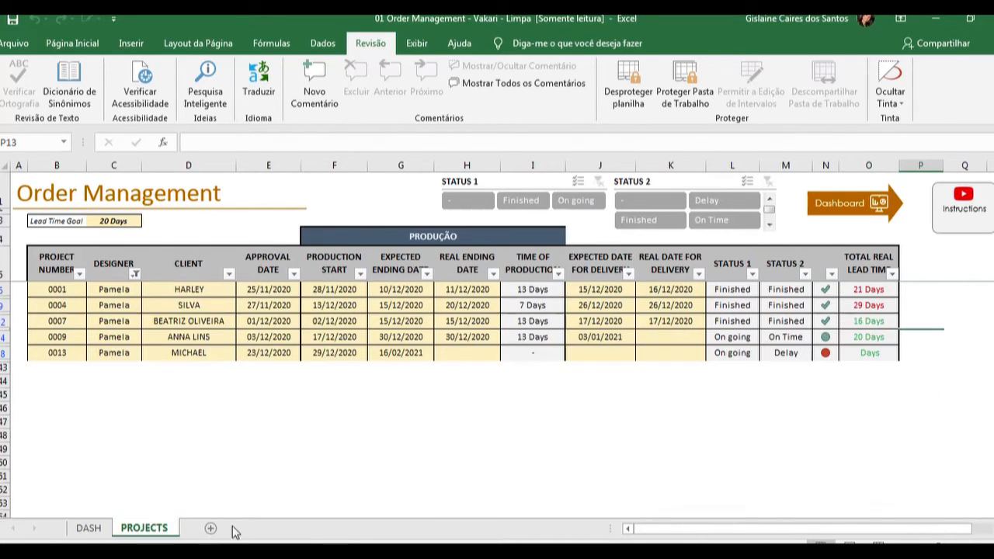
click(203, 380)
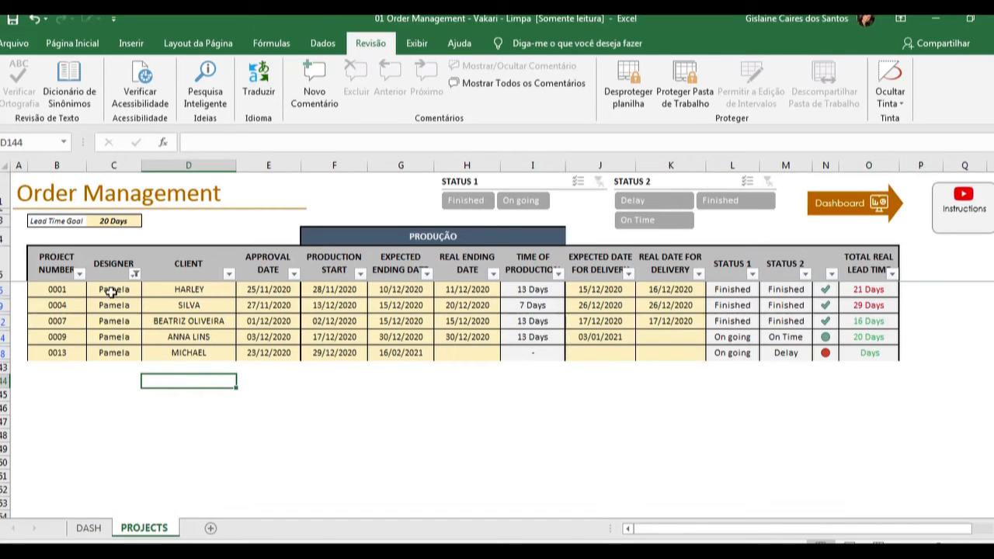
Review the filtered projects' Status 1 and Status 2 entries, and project 0013's real ending and expected delivery cells
drag(719, 289, 721, 314)
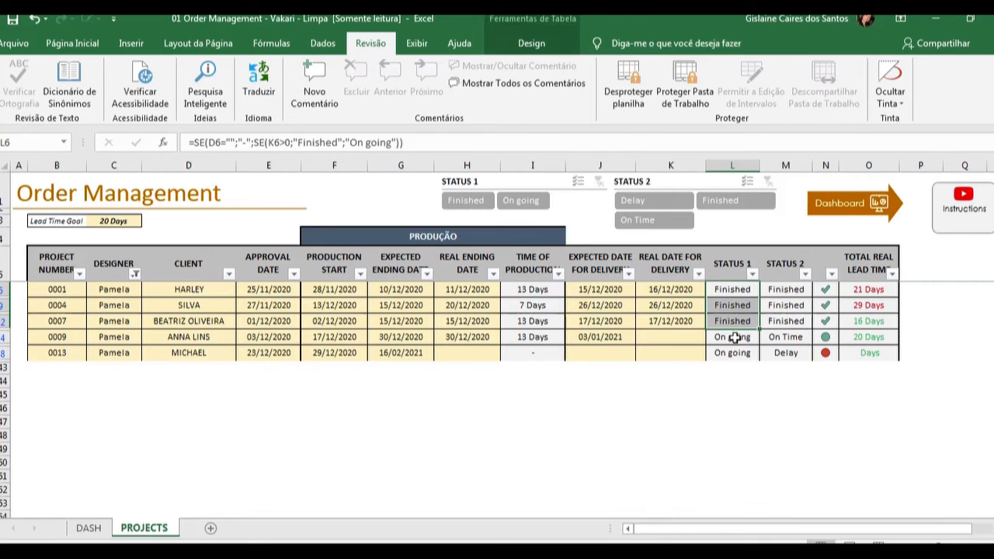
click(732, 337)
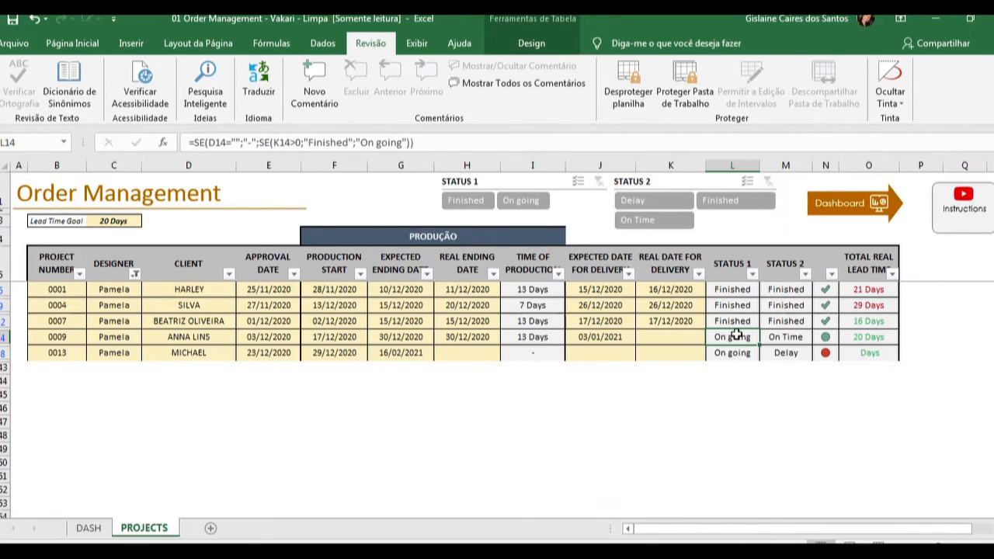
click(769, 336)
click(735, 336)
click(723, 354)
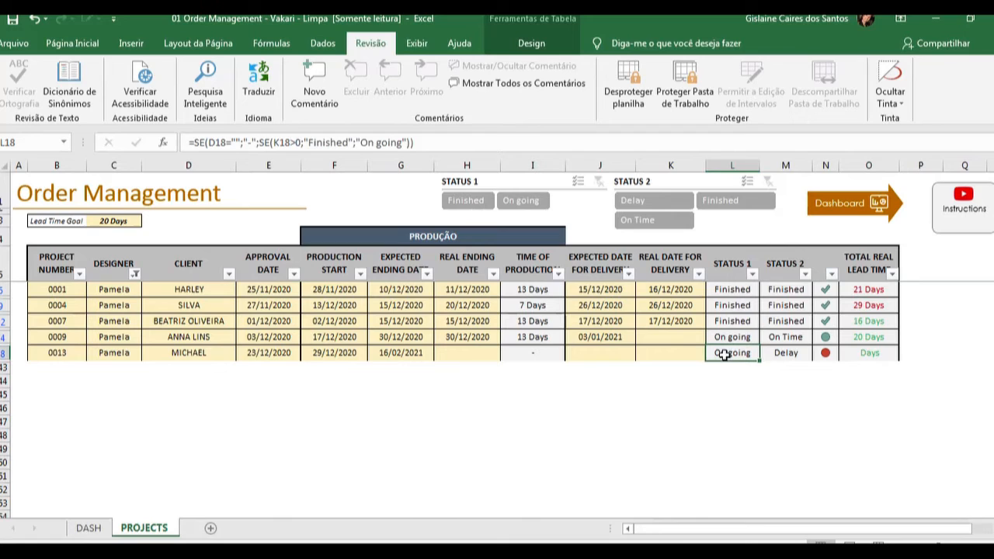
click(455, 353)
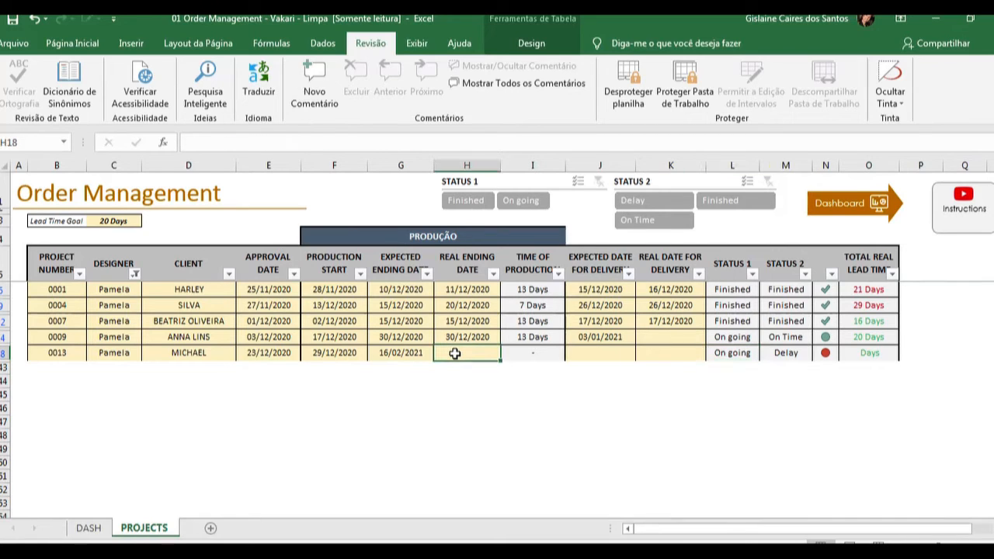
click(581, 351)
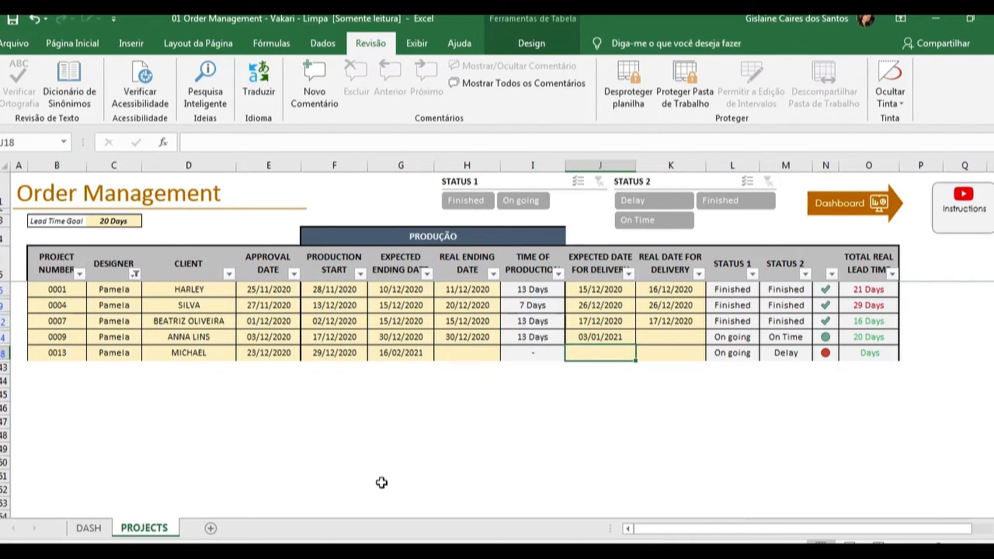
mouse_move(444, 51)
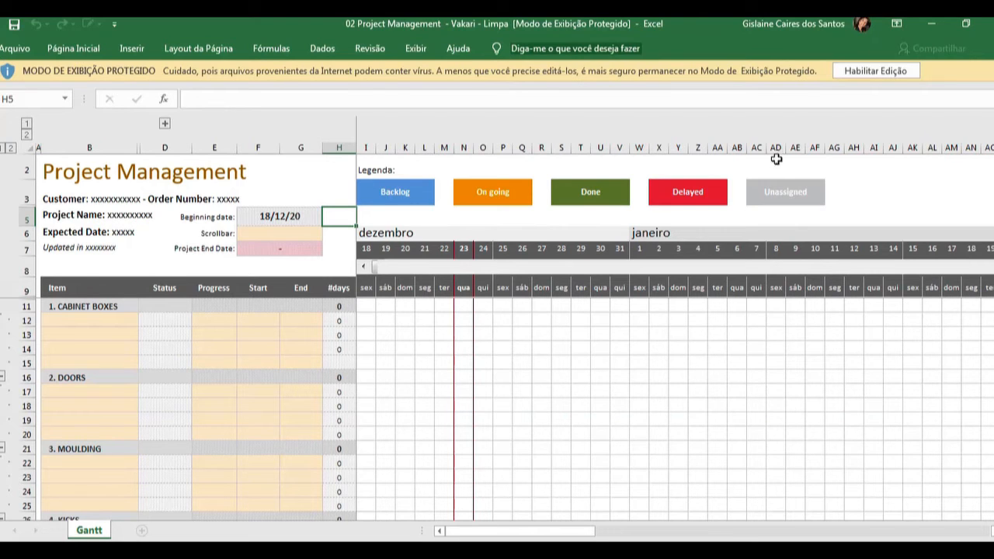
Enable editing of the 02 Project Management workbook and check its Progress cells and customer and order header
click(870, 71)
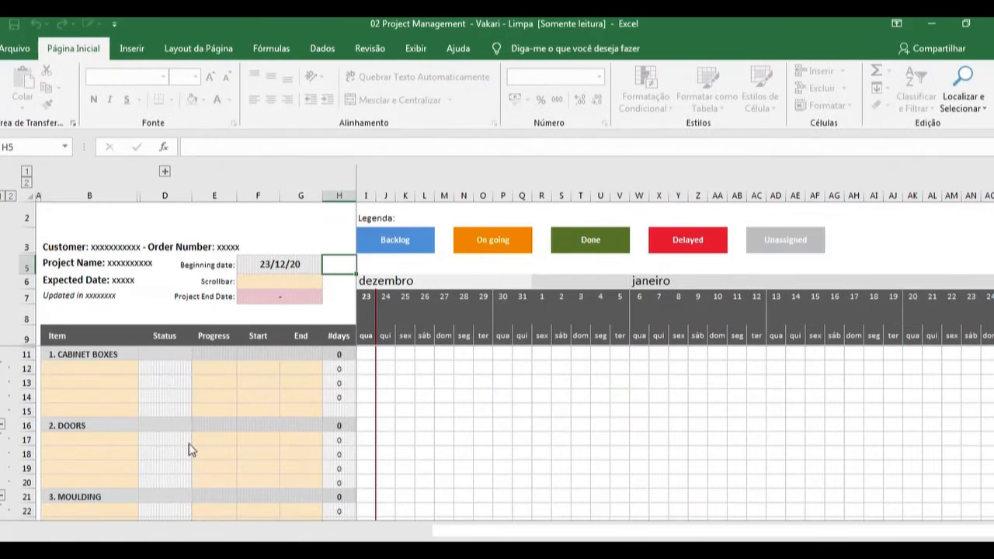
click(207, 383)
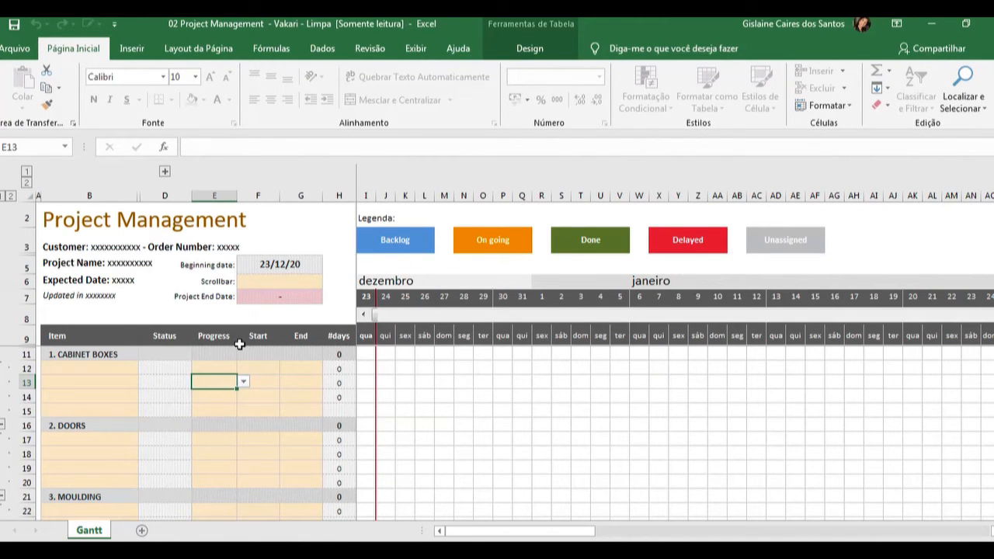
click(48, 246)
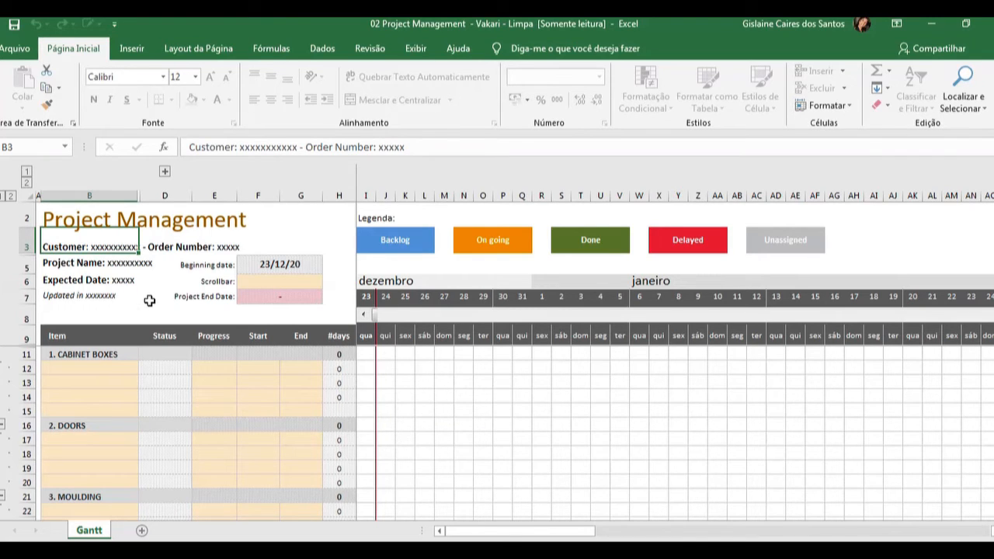
Examine the Gantt sheet's Cabinet Boxes, Doors and Moulding sections and the blank item rows under Cabinet Boxes
click(99, 354)
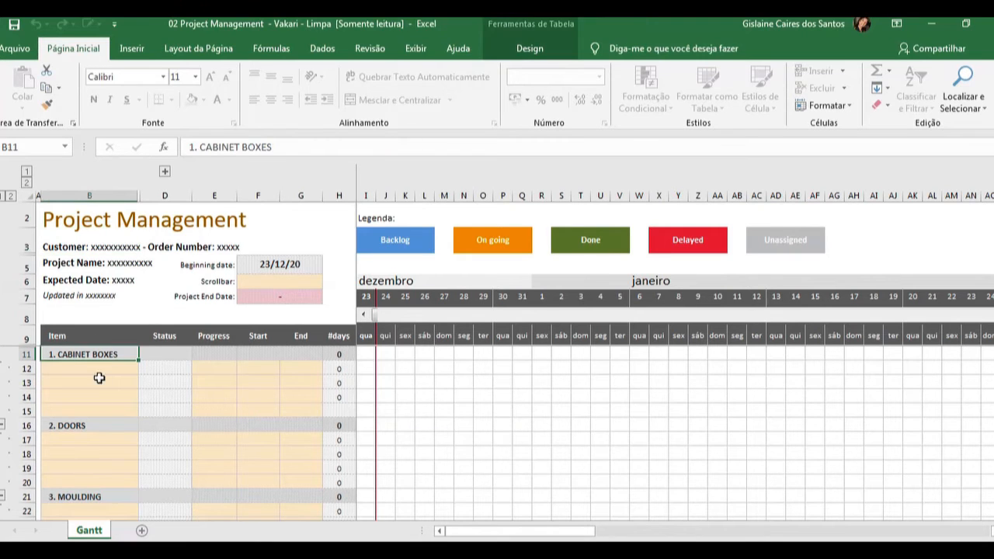
click(92, 427)
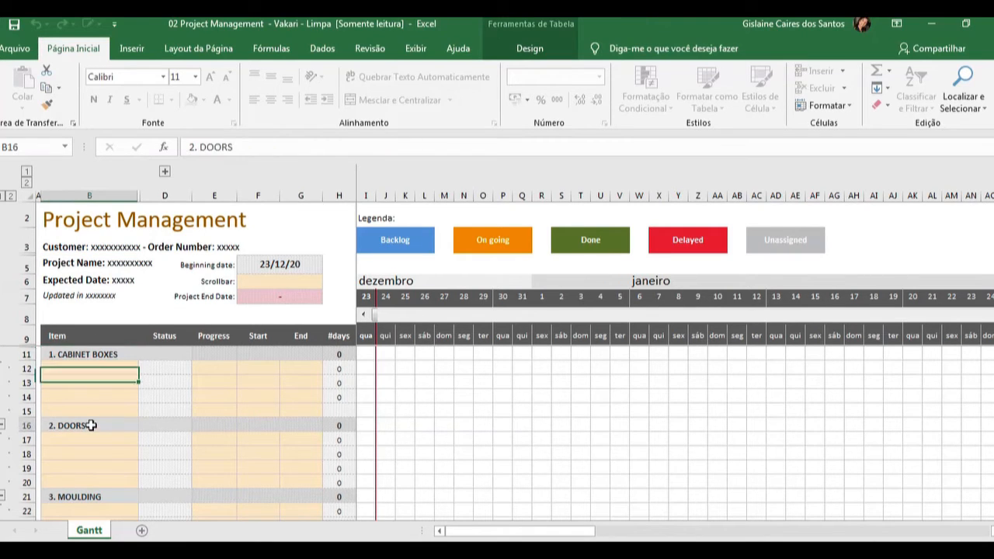
click(85, 497)
scroll(100, 477, down, 4)
scroll(100, 479, up, 6)
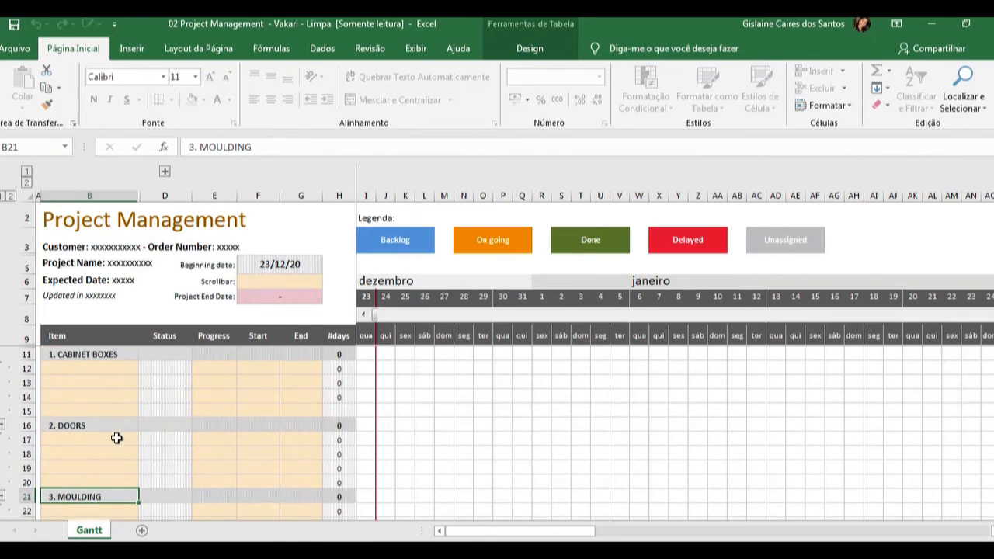
click(123, 354)
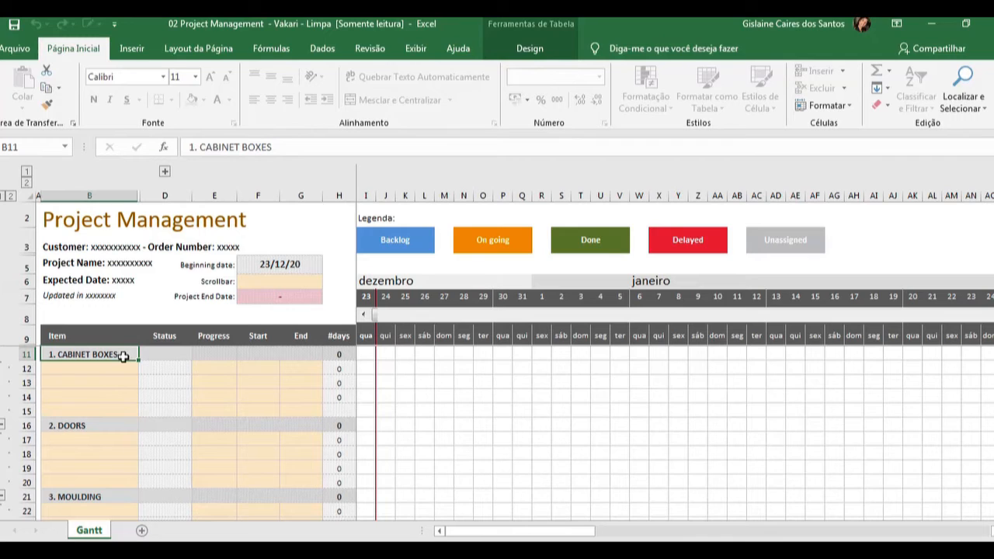
click(124, 369)
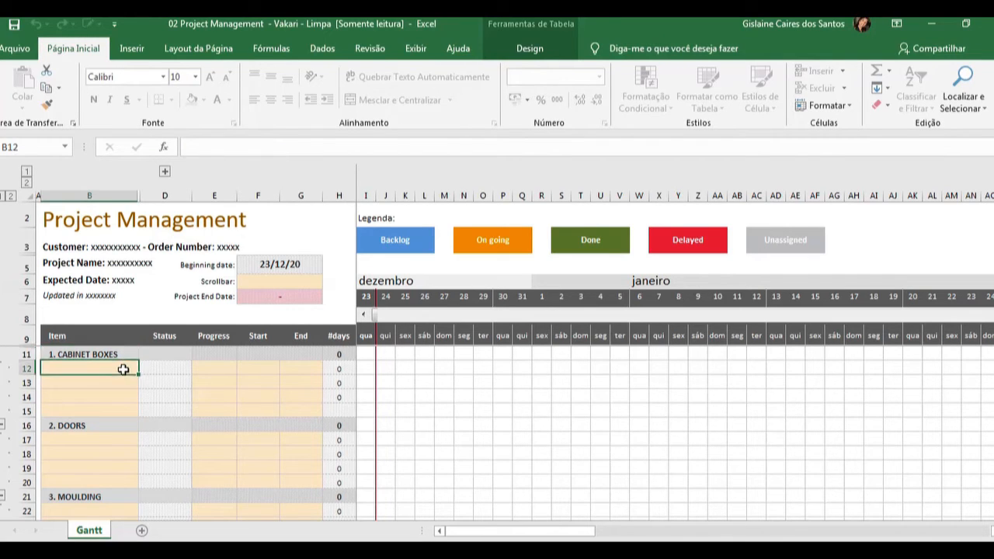
click(120, 382)
click(123, 398)
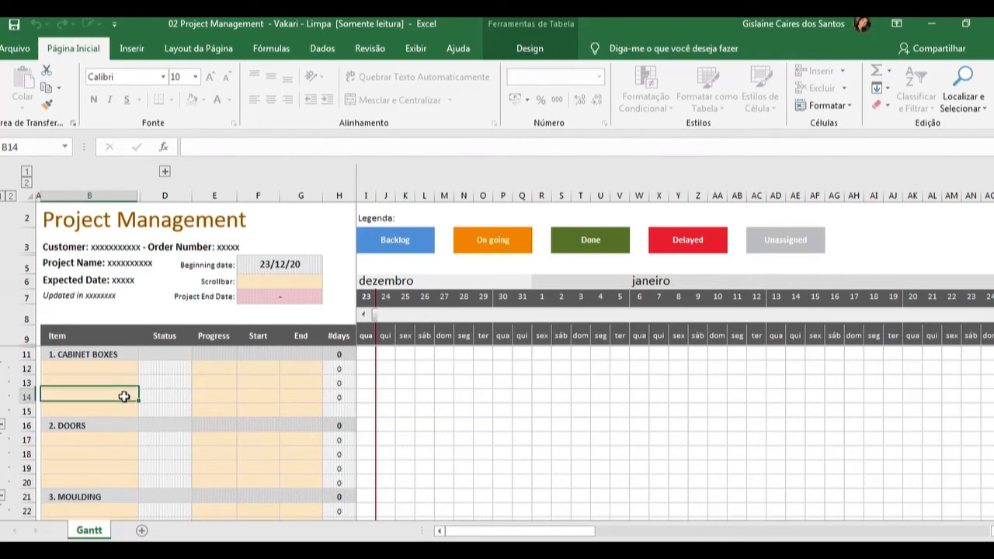
click(116, 412)
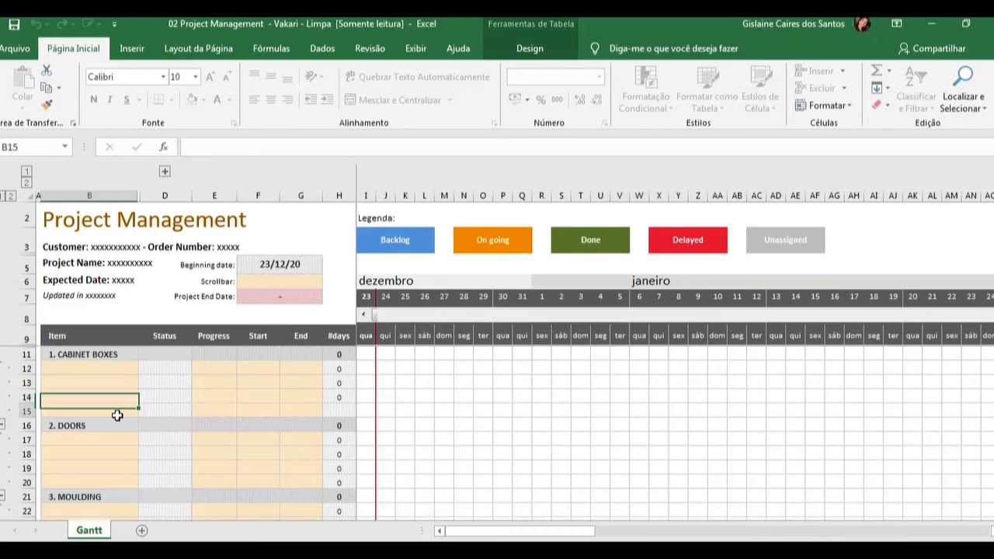
Enter Step 1, Step 2 and Step 3 as the first three items under Cabinet Boxes
click(118, 369)
text(Step 1)
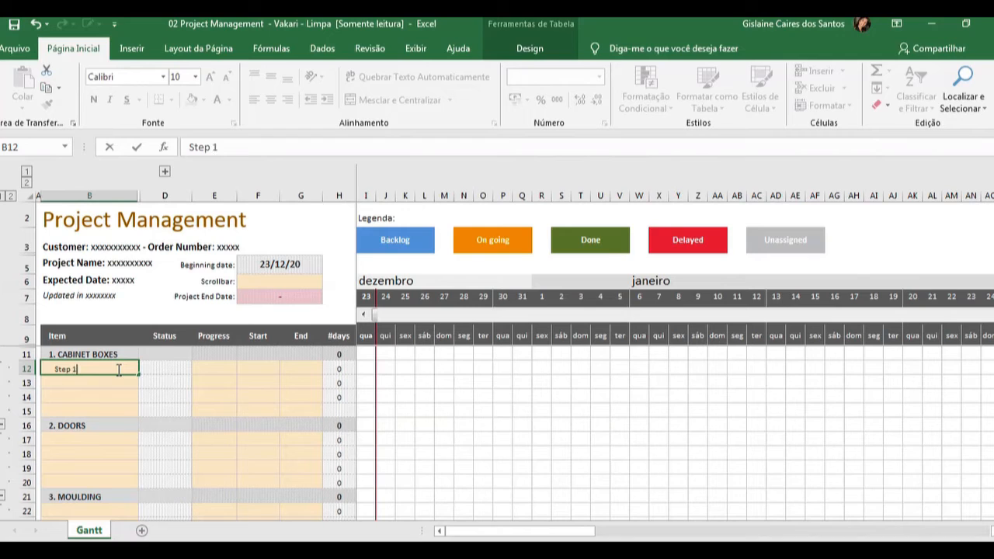
key(Return)
text(Step 2)
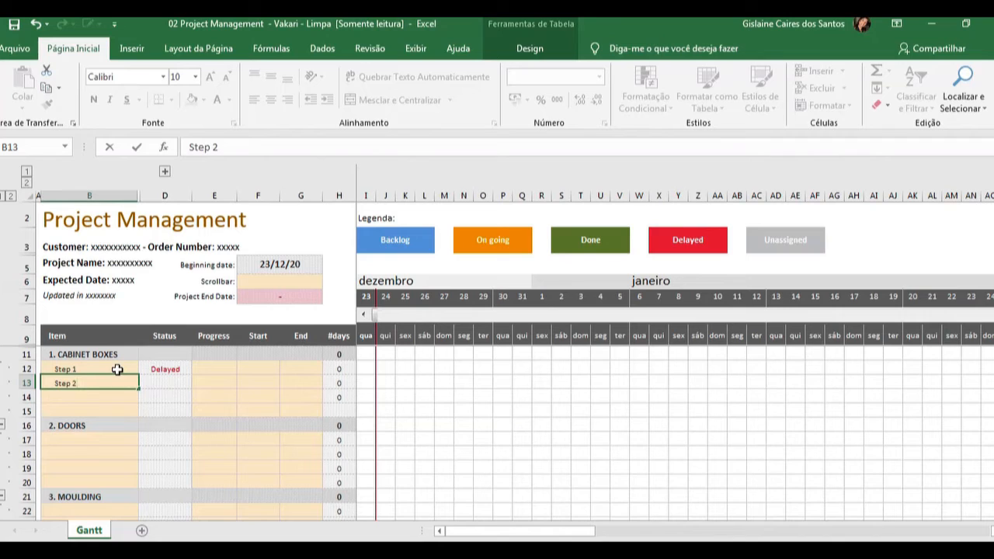
key(Return)
text(S)
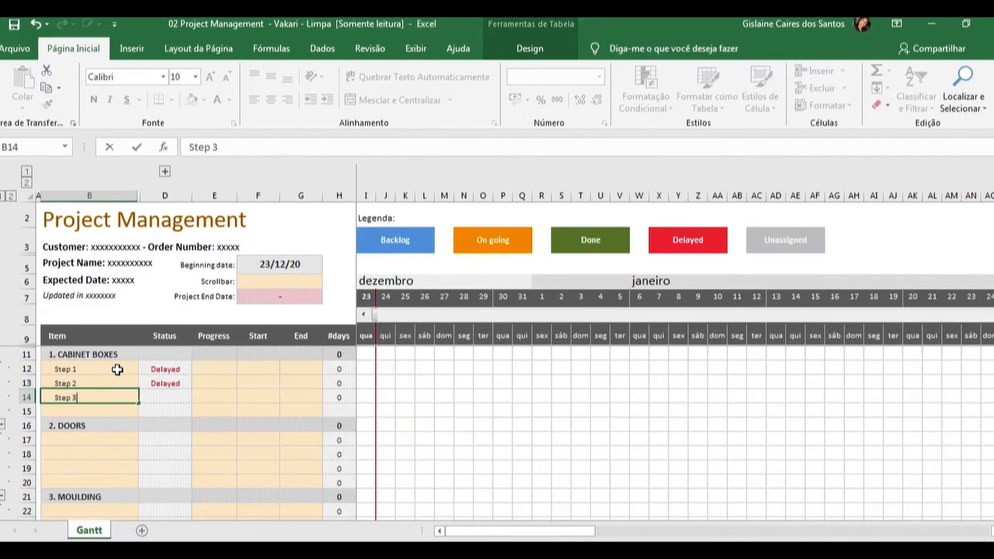
text(tep 3)
key(Return)
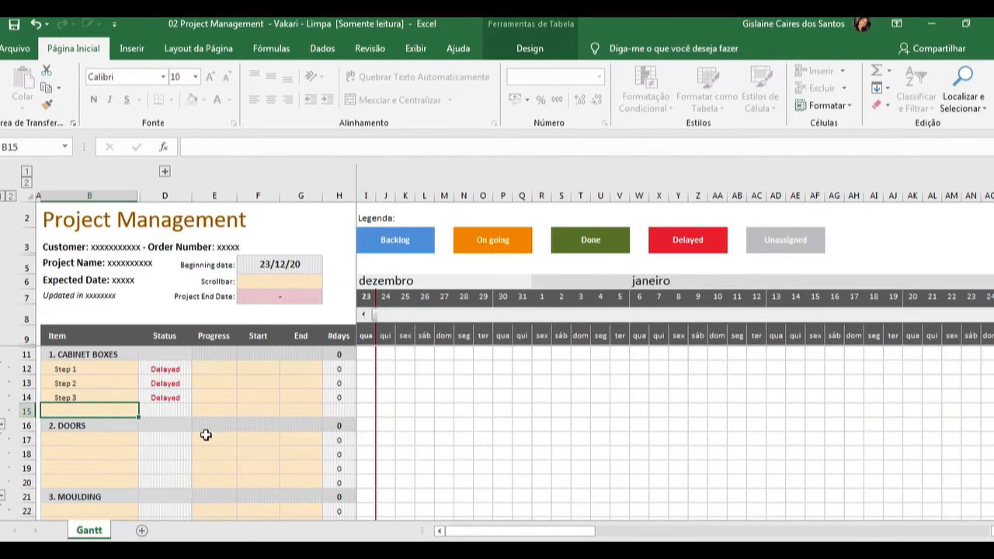
drag(102, 375, 90, 395)
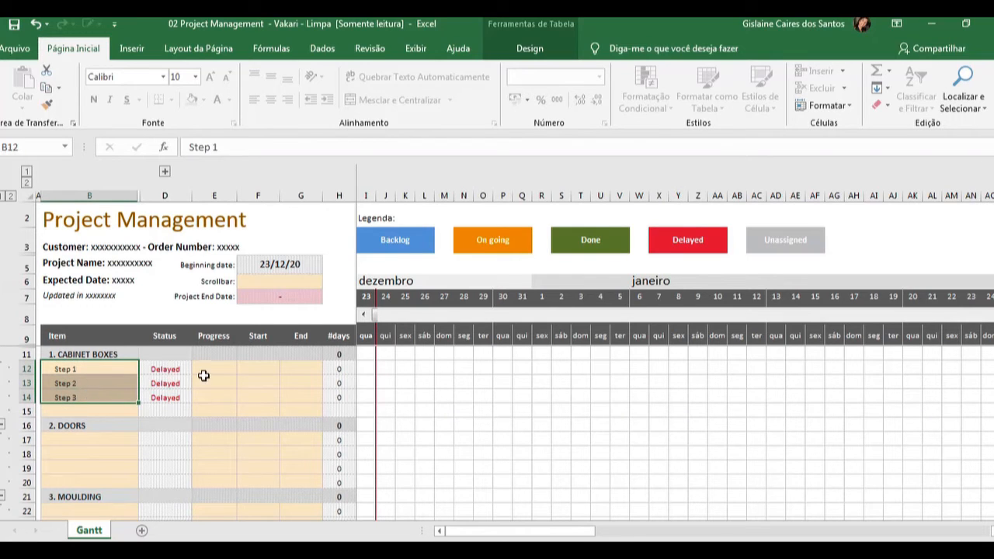
Give Step 1 of Cabinet Boxes a start date of 28/11/20 and an end date of 30/11
click(228, 368)
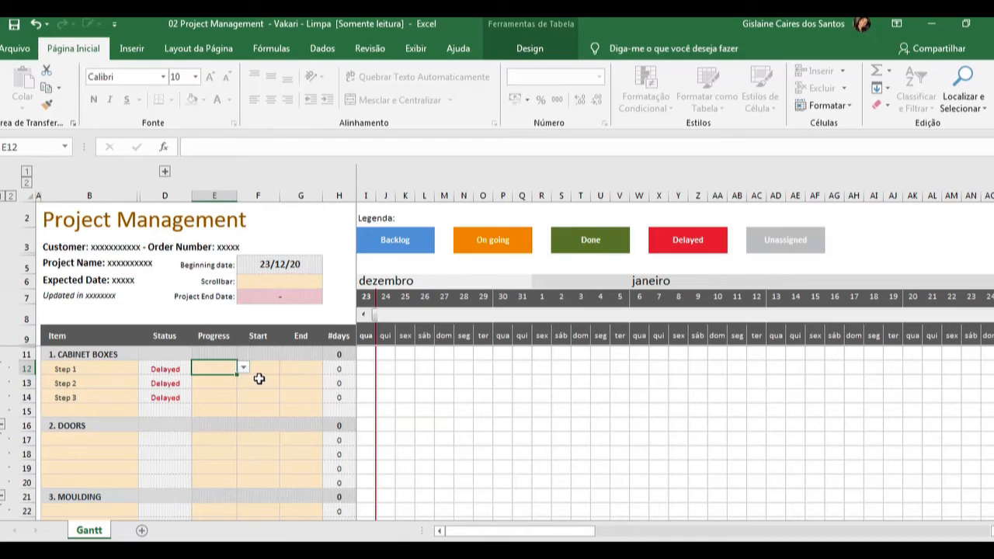
click(260, 366)
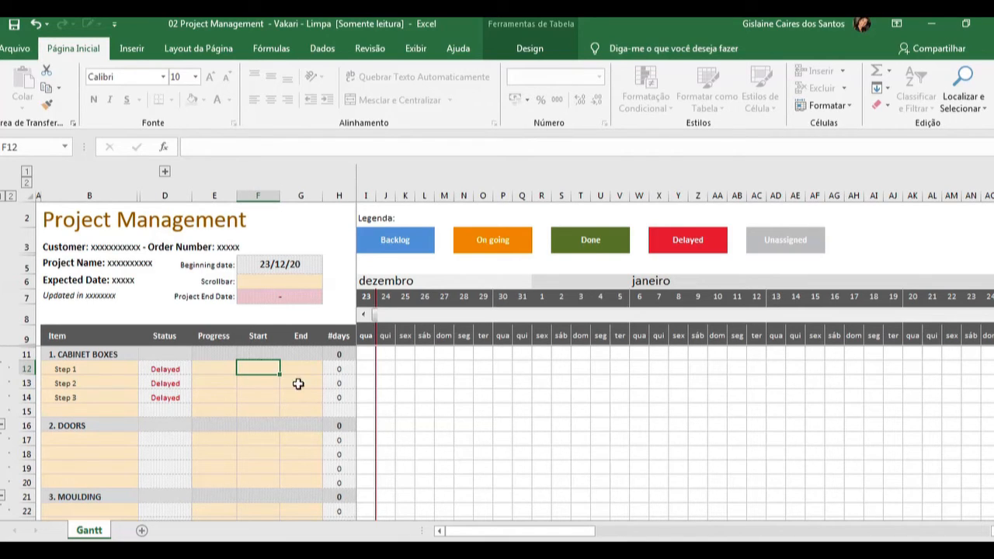
click(303, 367)
click(267, 368)
text(28/11)
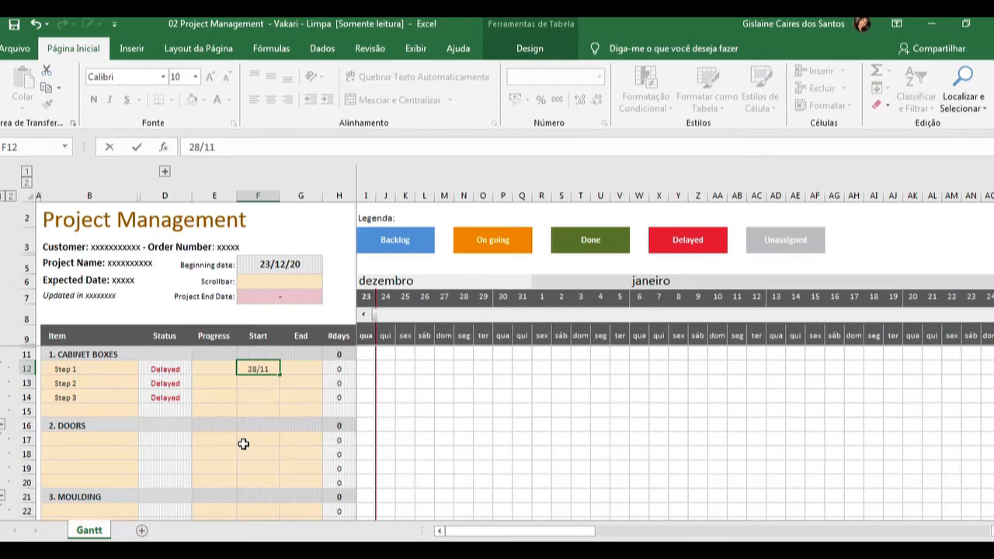
text(/20)
key(Tab)
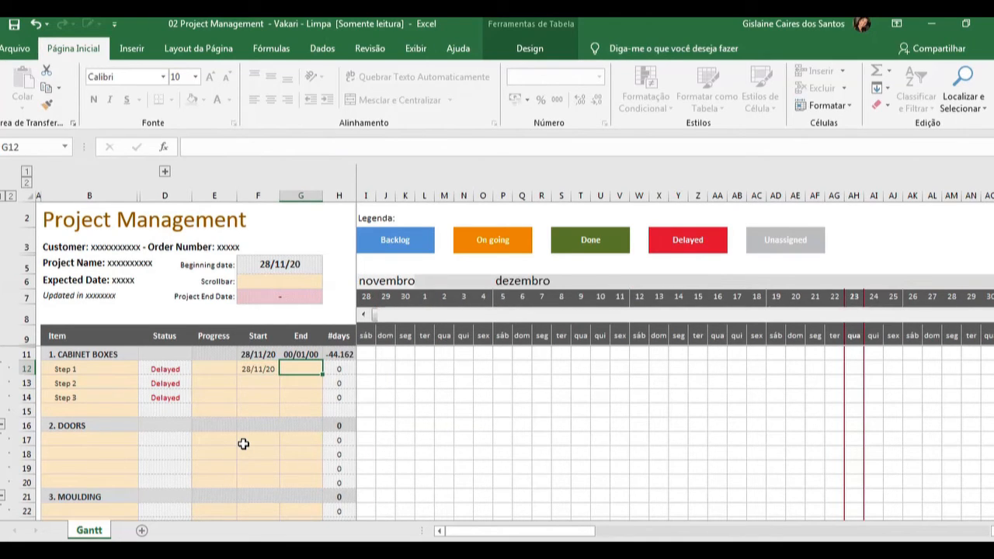
text(30)
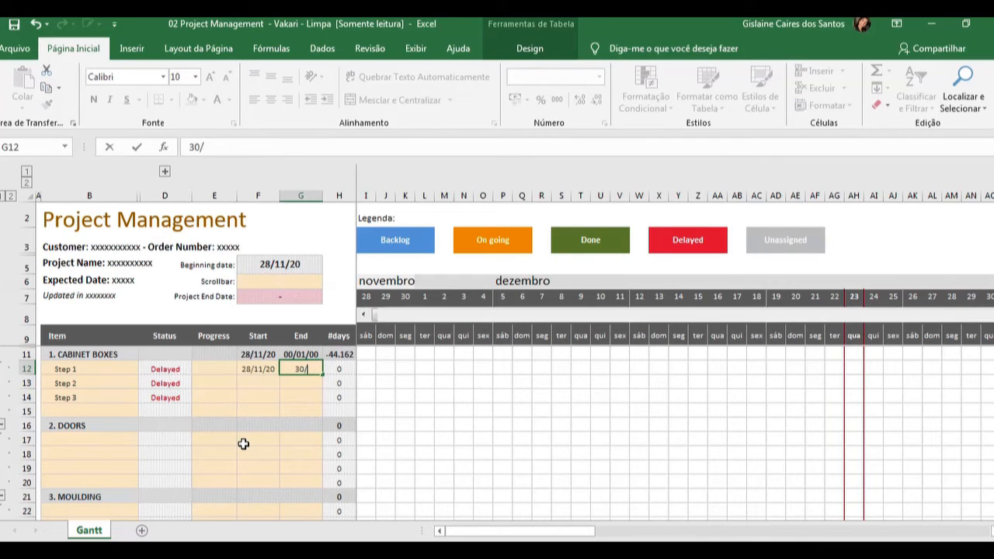
text(/11)
key(Return)
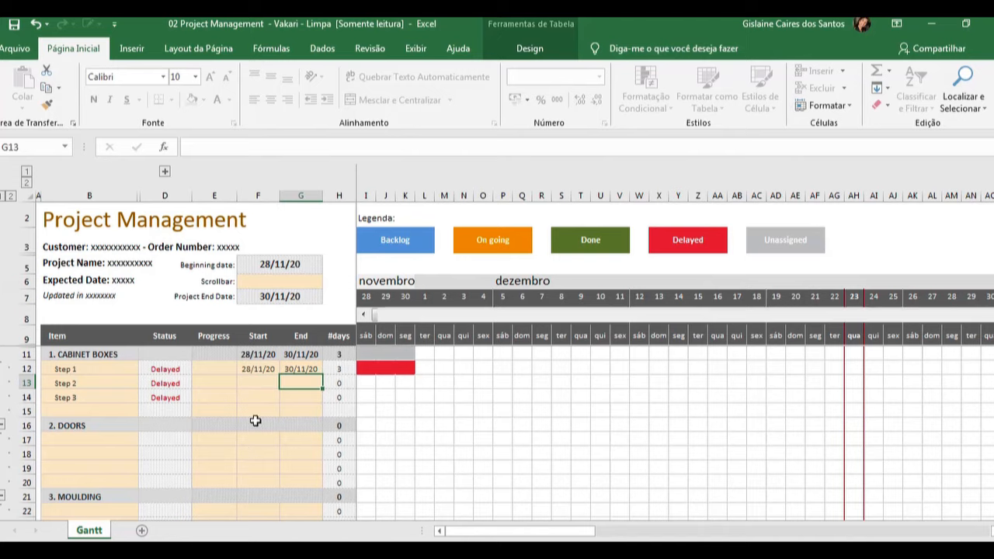
Give Step 2 of Cabinet Boxes a start date of 01/12 and an end date of 10/12
click(255, 380)
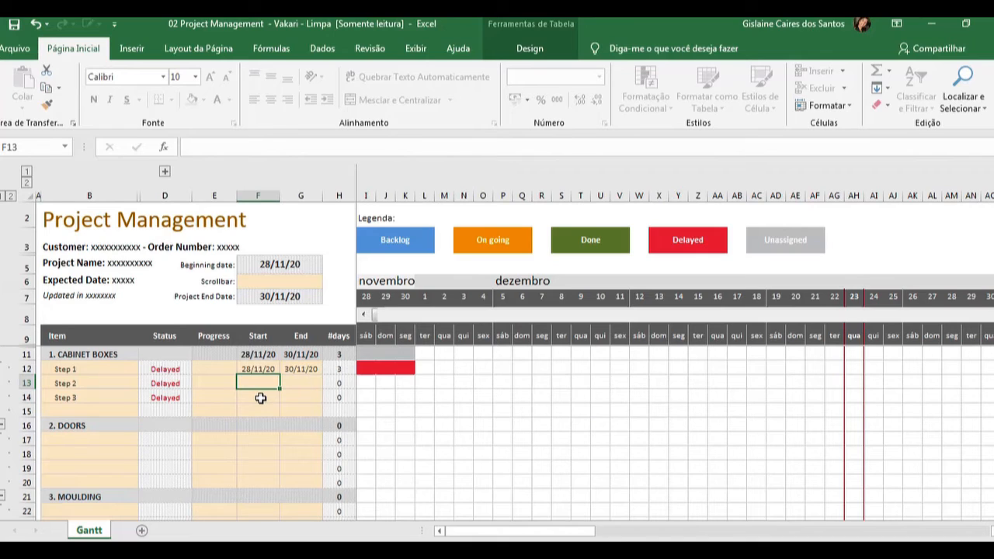
text(01/)
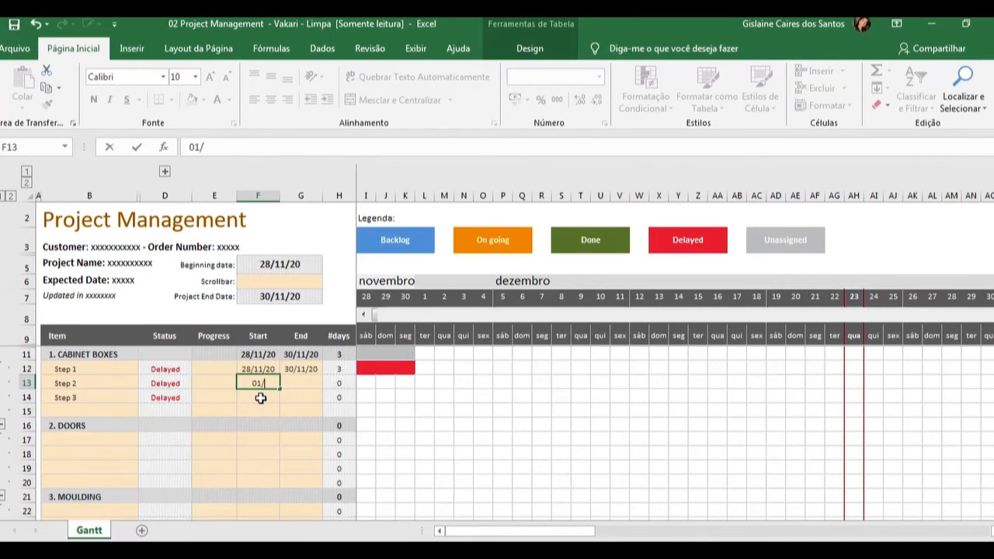
text(12)
key(Tab)
text(10)
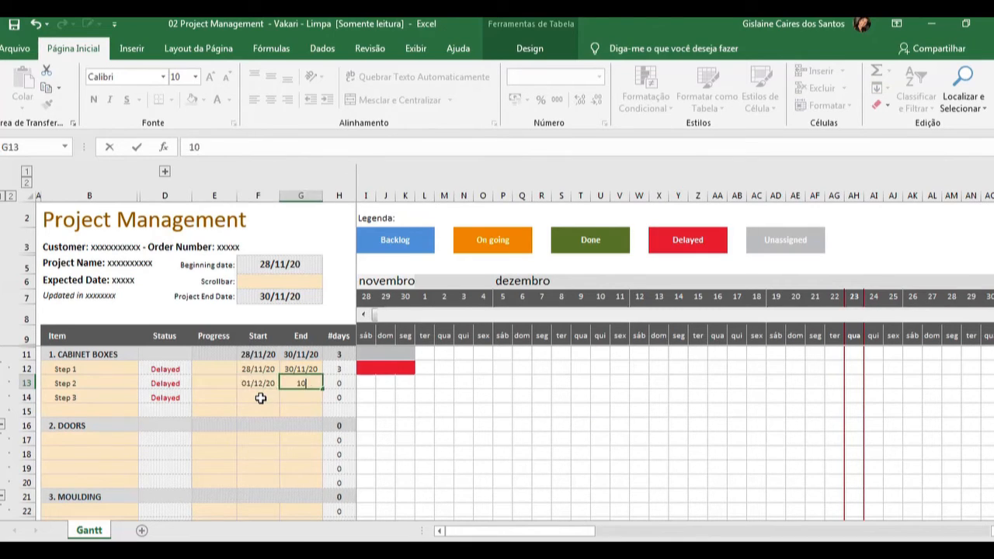
text(/12)
key(Return)
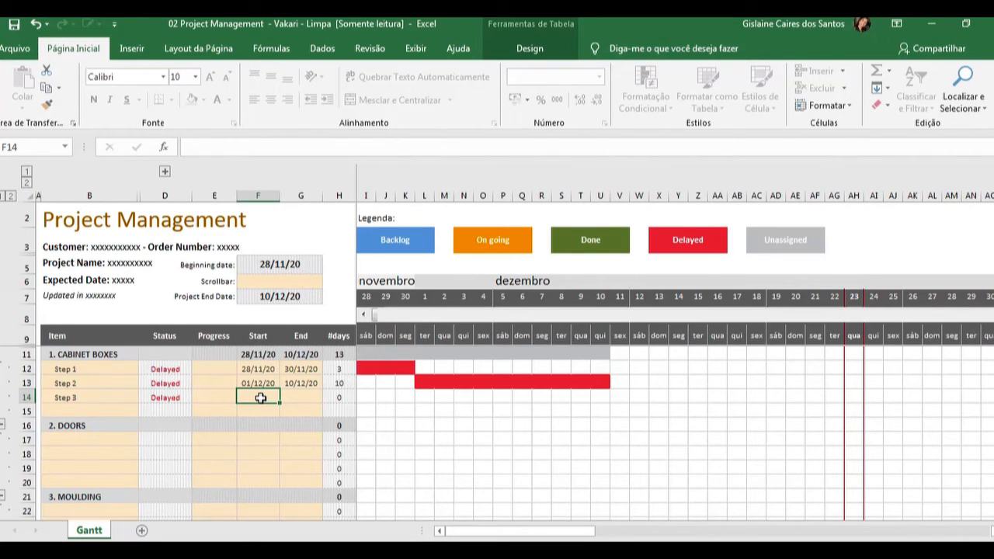
Give Step 3 of Cabinet Boxes a start date of 10/12 and an end date of 20/12
text(10)
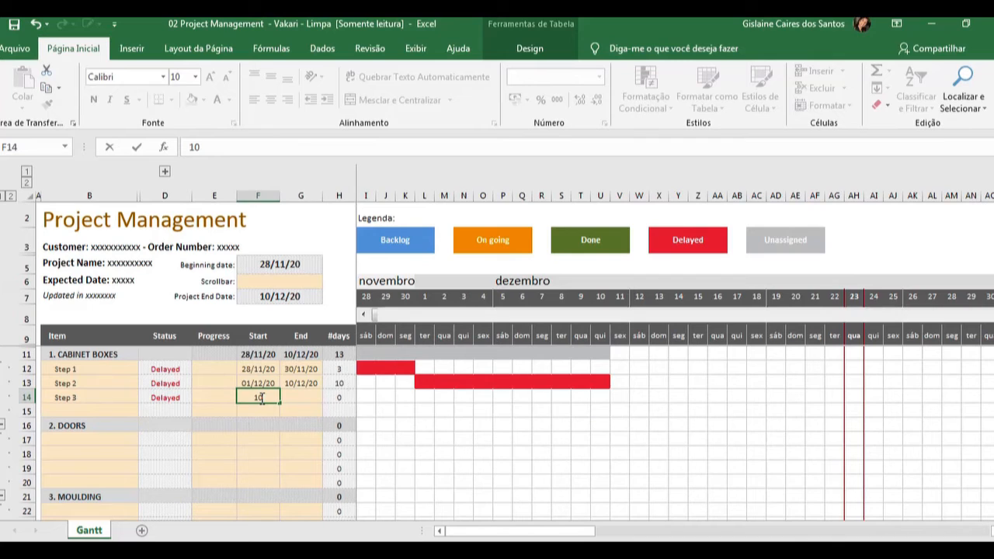
text(/12)
key(Tab)
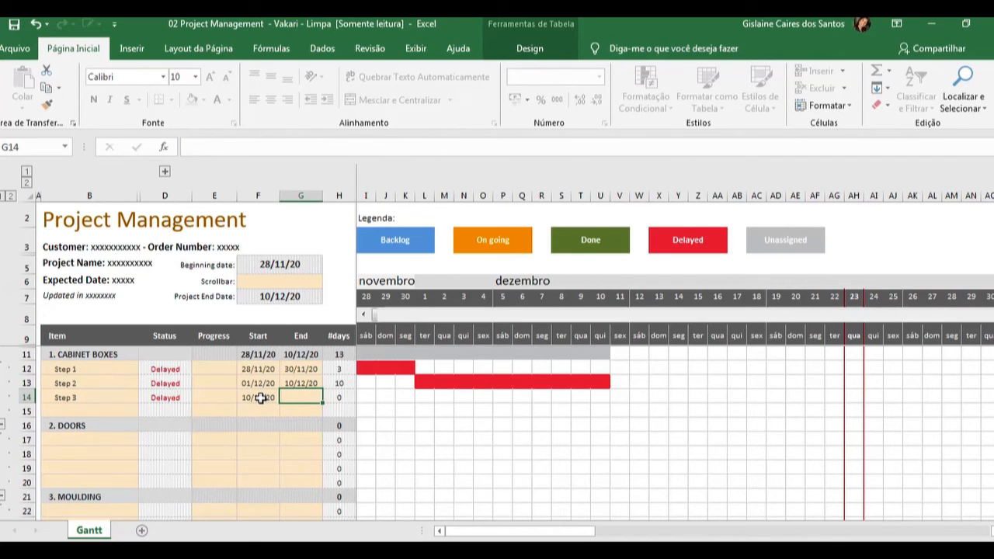
text(20)
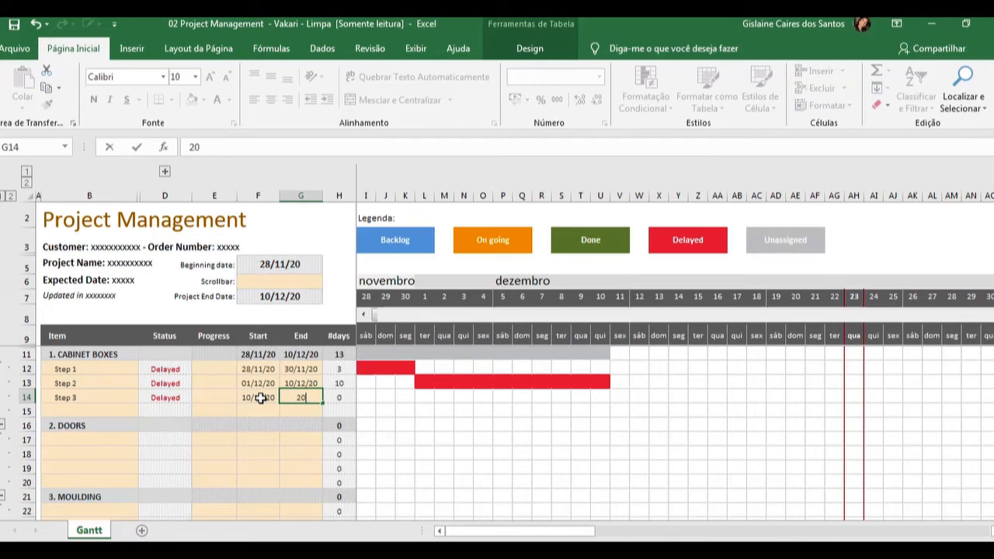
text(/12)
key(Return)
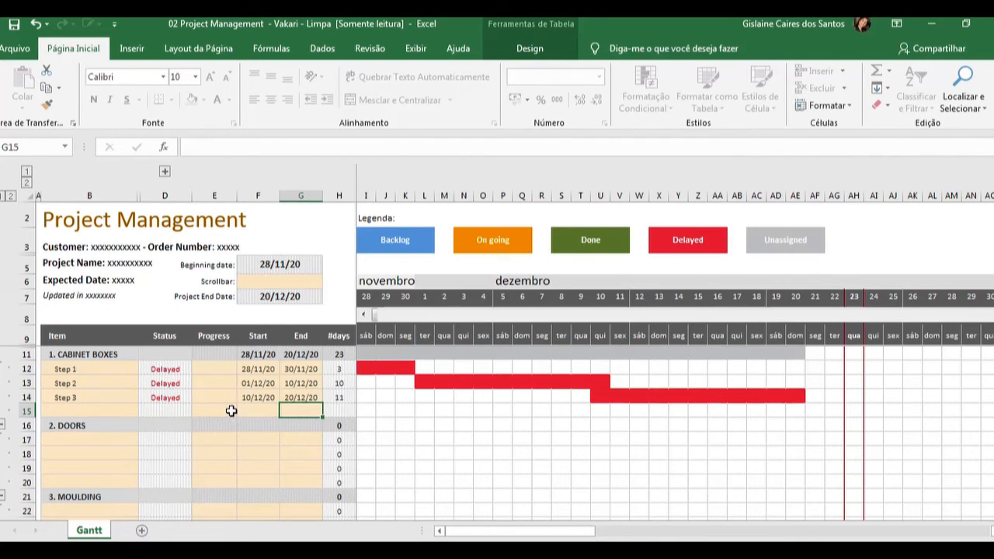
Review the dates and item names of the three Cabinet Boxes steps, and select Step 1's Progress cell
drag(257, 369, 301, 396)
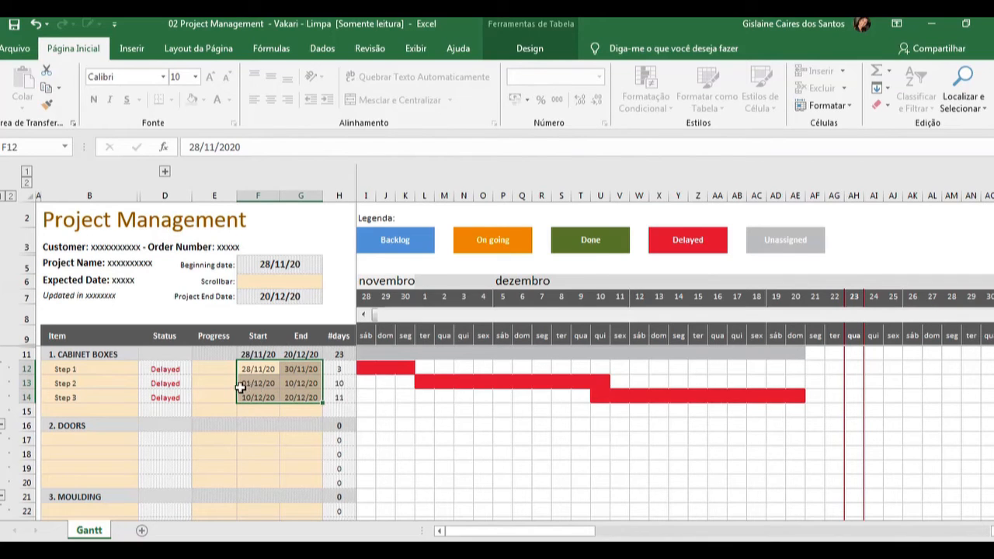
click(117, 374)
drag(117, 373, 110, 381)
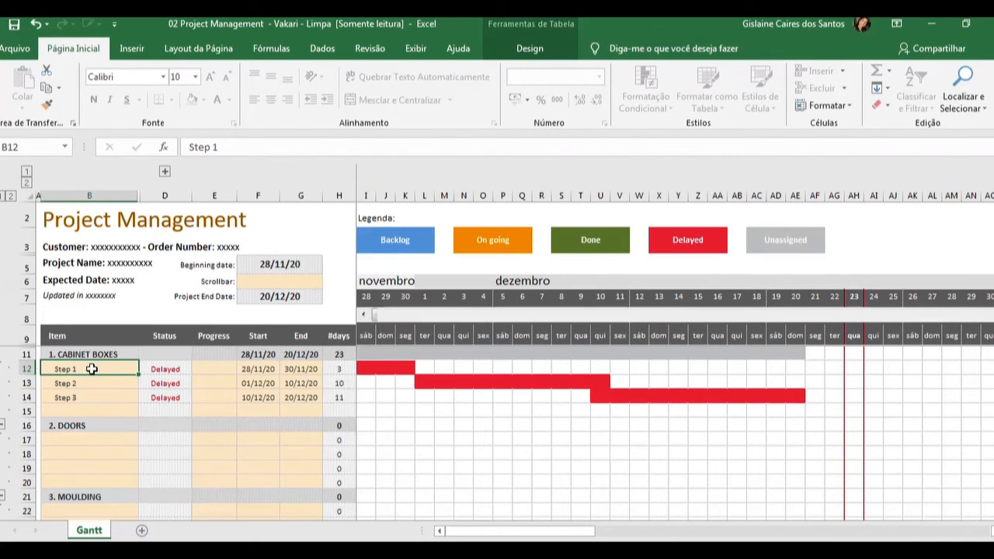
click(78, 387)
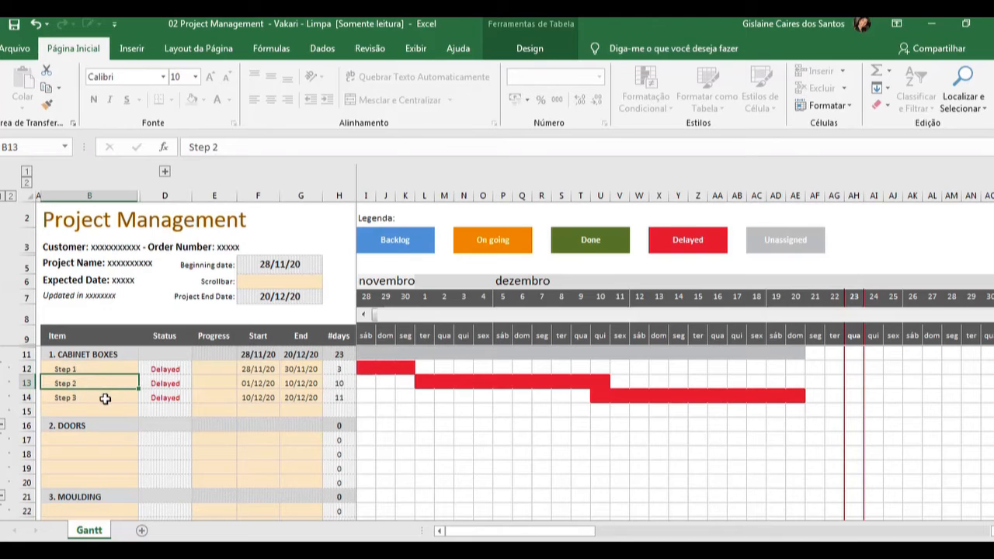
click(105, 398)
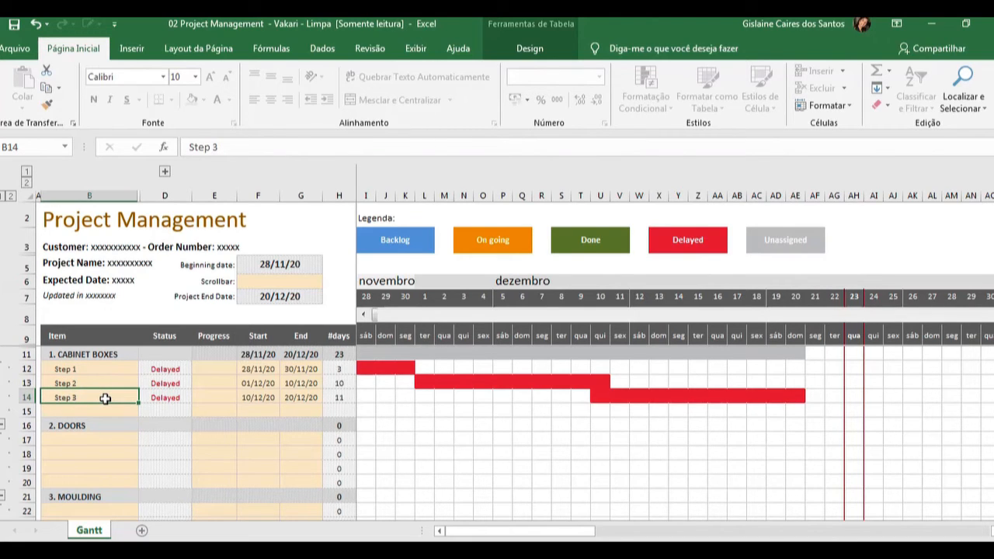
drag(77, 370, 97, 393)
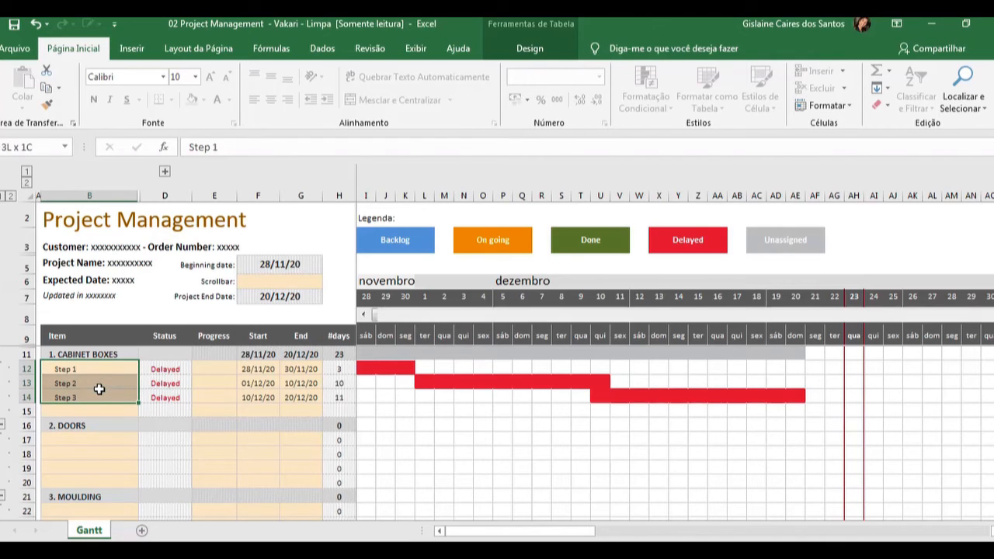
click(216, 369)
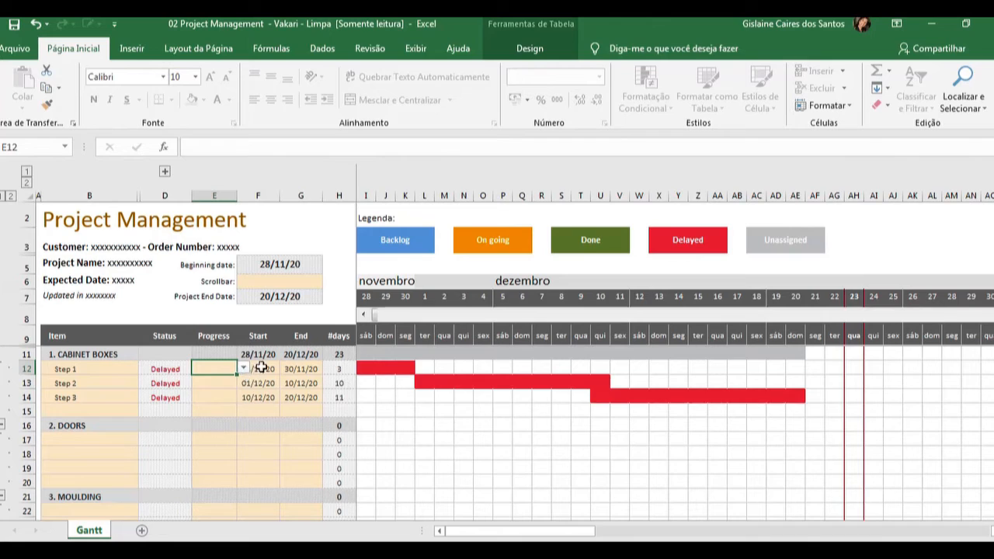
Set the progress of Step 1 of Cabinet Boxes to 100% and check its dates against its Gantt bar
click(246, 369)
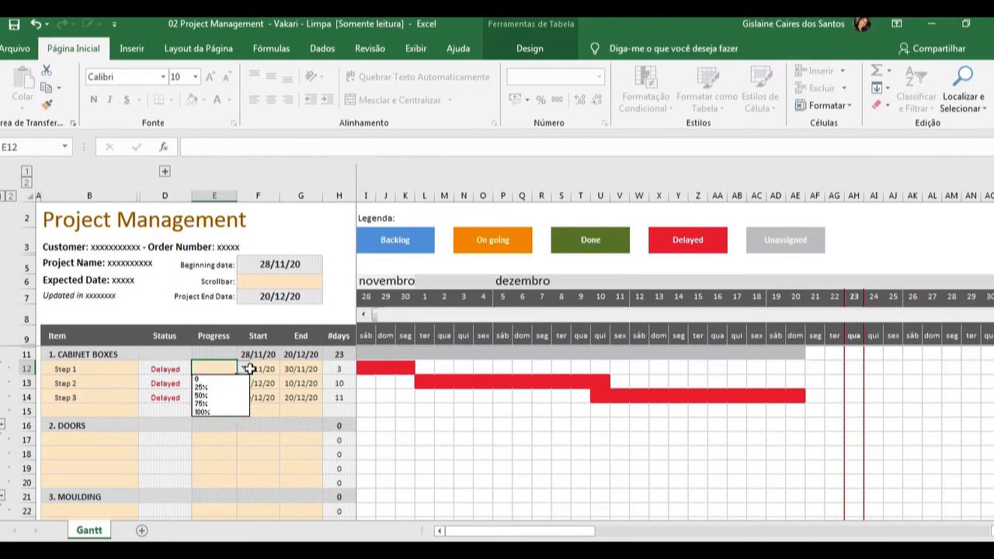
click(223, 413)
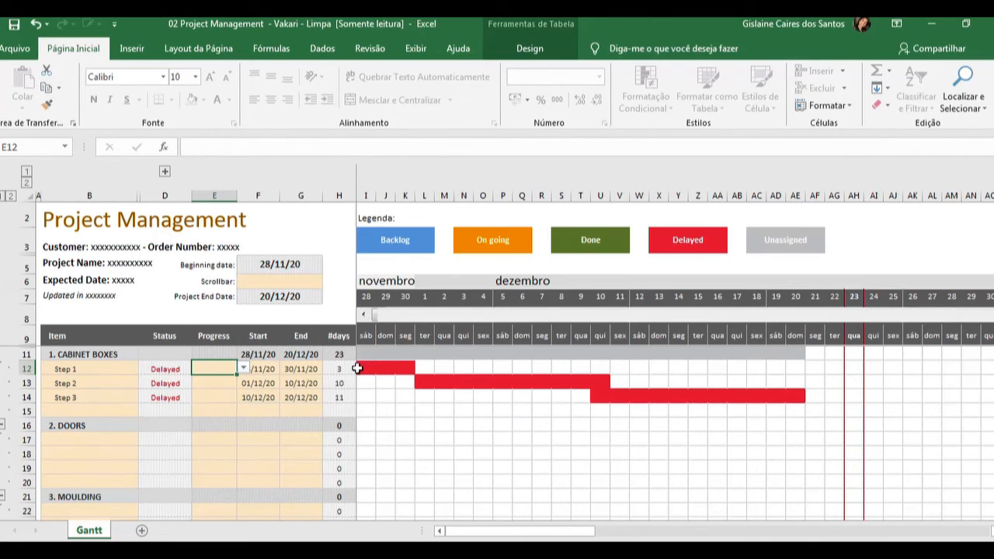
click(241, 368)
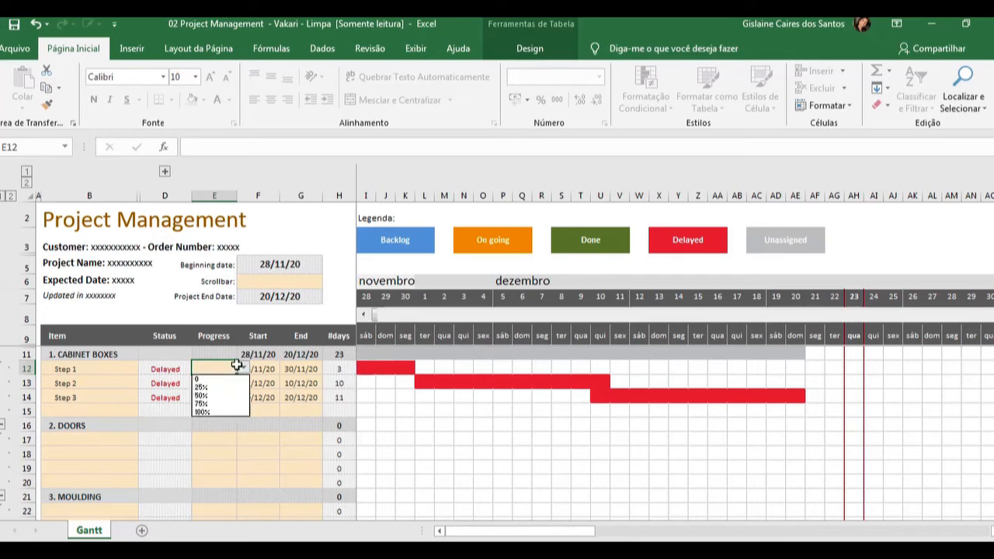
click(206, 412)
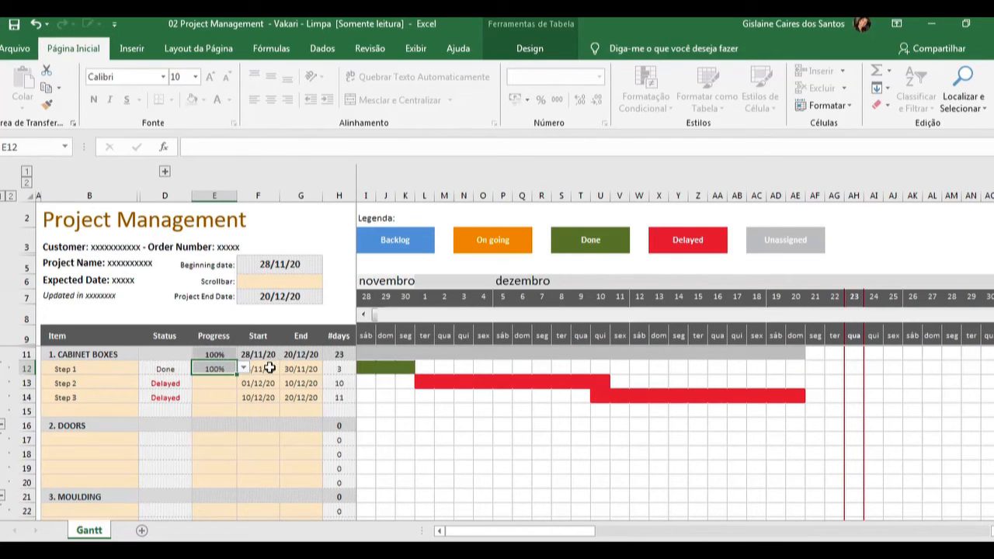
click(268, 368)
click(299, 369)
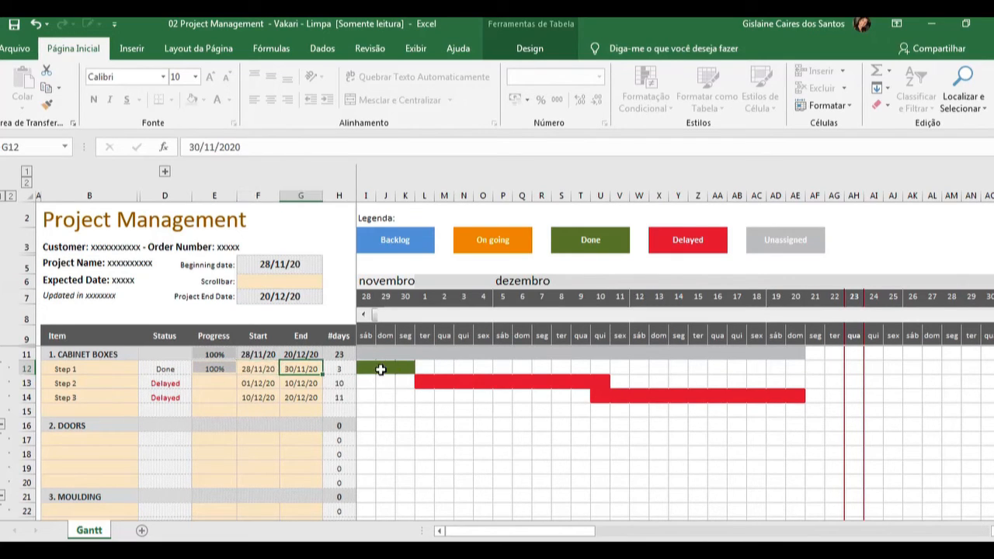
drag(363, 369, 405, 367)
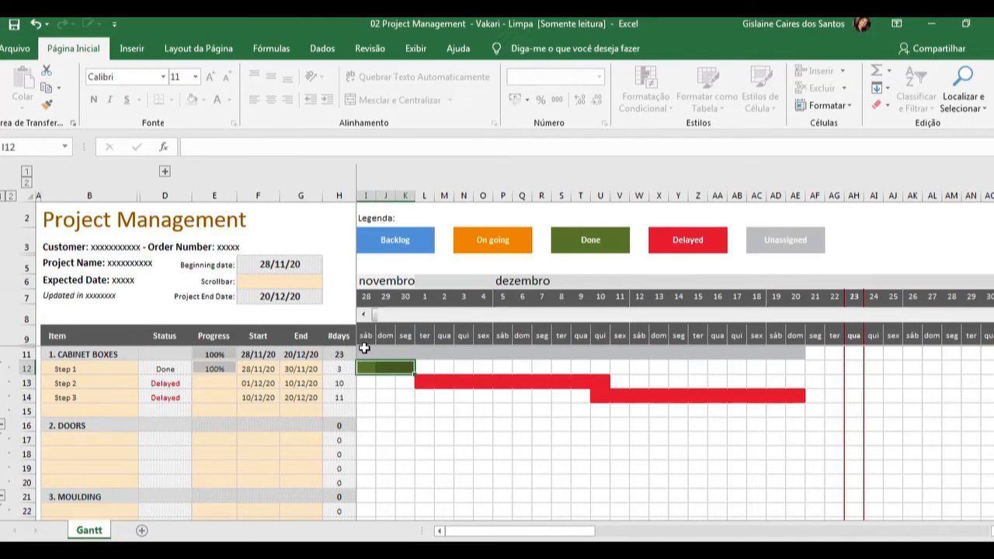
Set the progress of Step 2 of Cabinet Boxes to 100% and check its Gantt bar
click(225, 385)
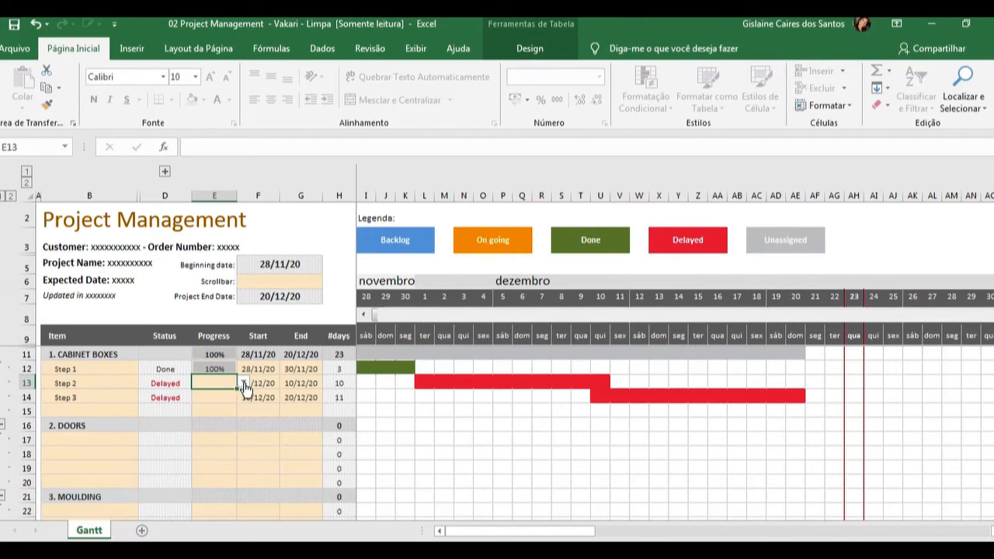
click(243, 383)
click(215, 427)
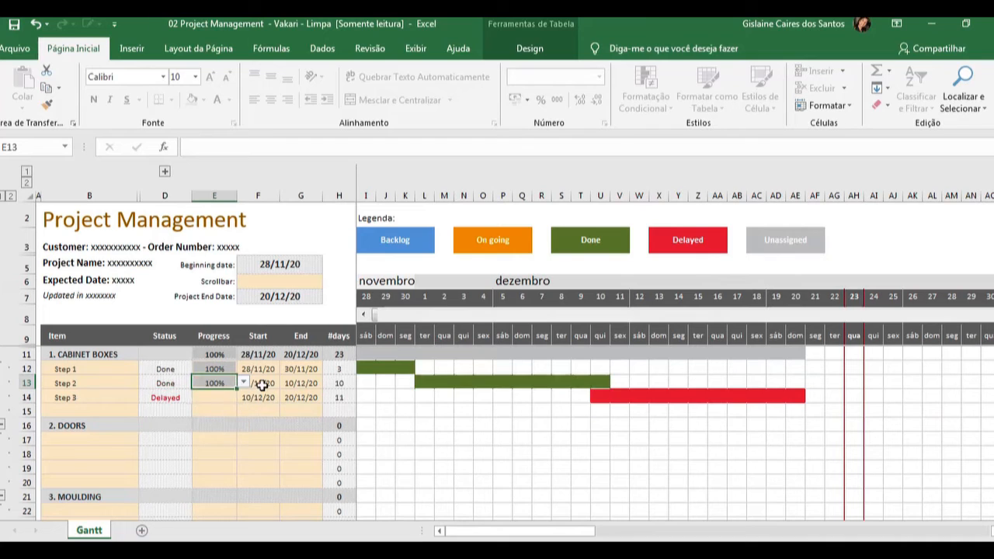
click(420, 383)
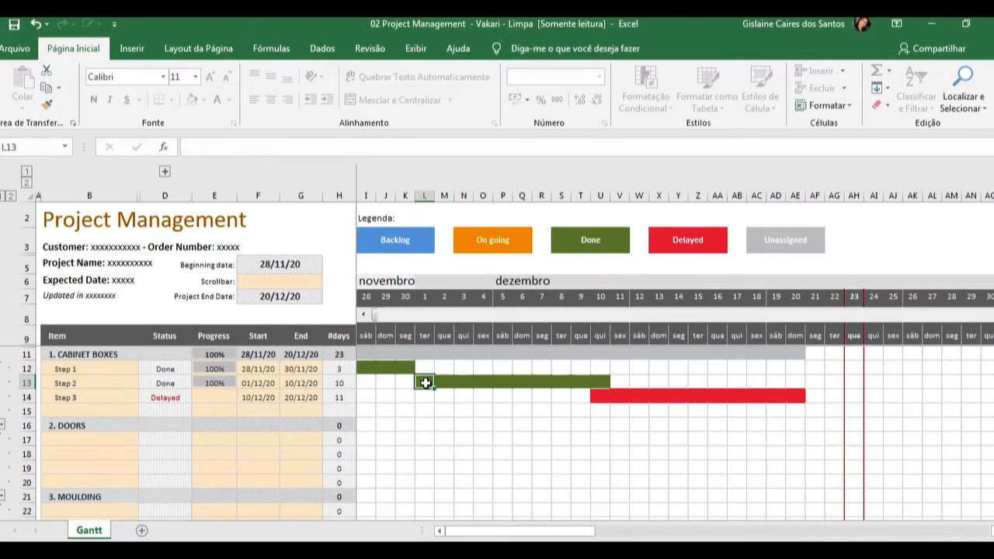
Set the progress of Step 3 of Cabinet Boxes to 75% and check the start of its Gantt bar
click(212, 402)
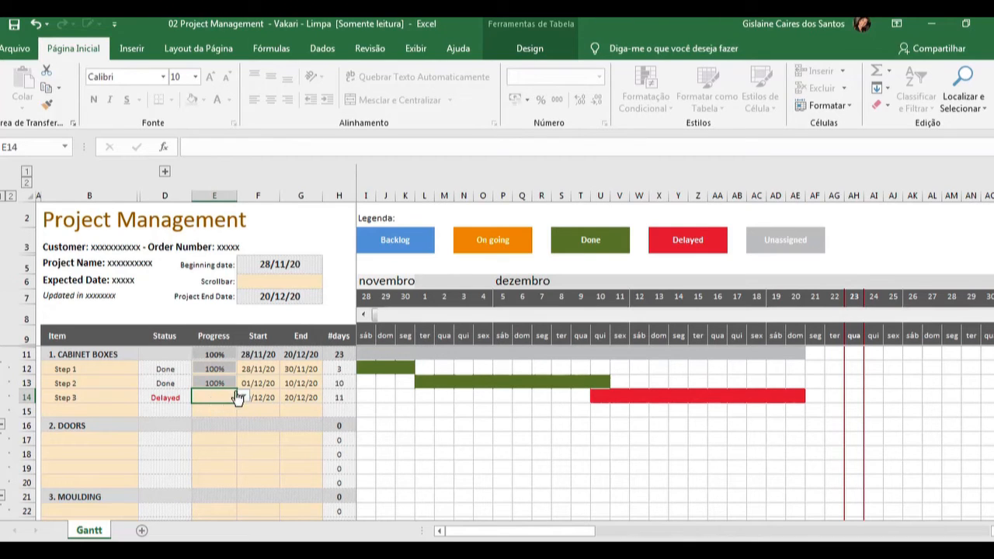
click(242, 397)
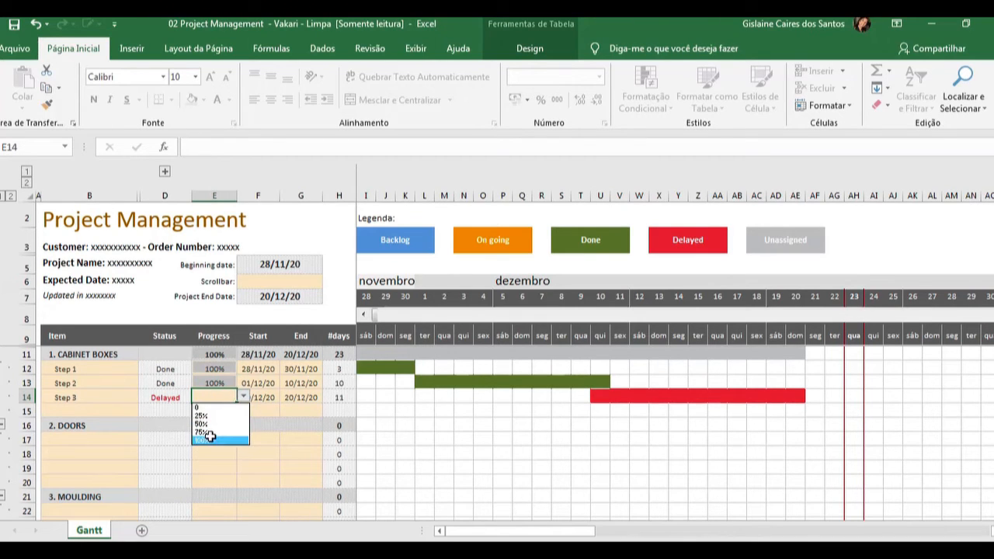
click(205, 432)
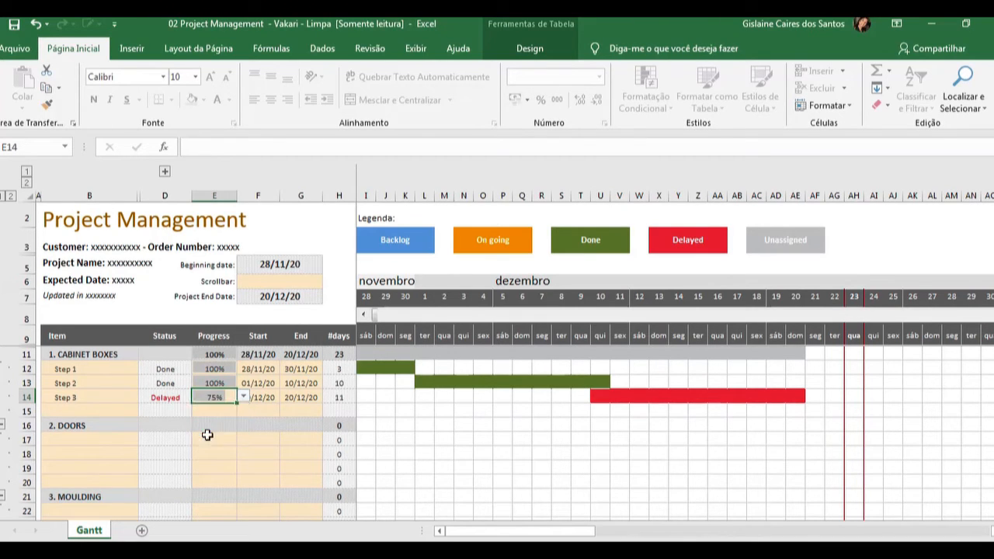
click(583, 412)
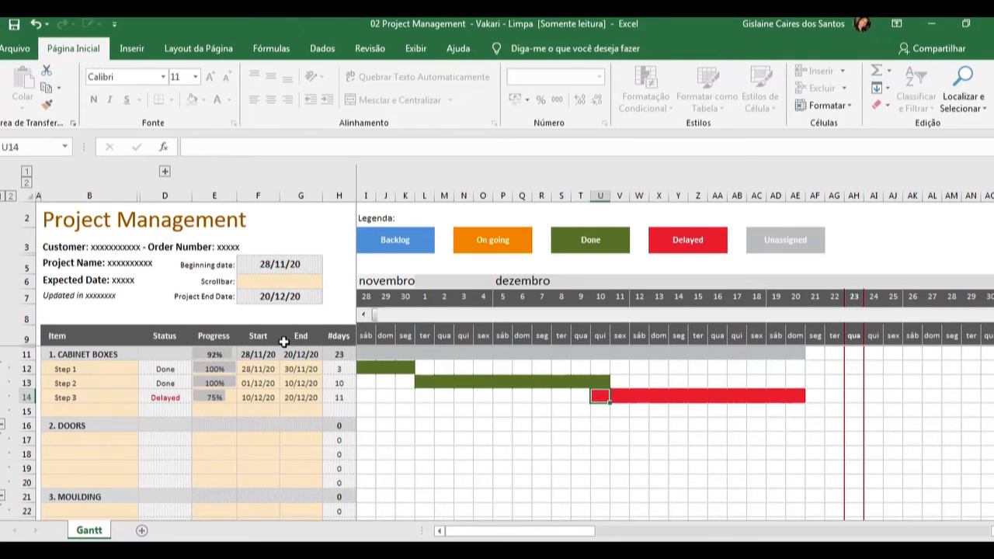
Examine how the Cabinet Boxes start and end dates and the project's beginning and end dates derive from the step dates
click(262, 354)
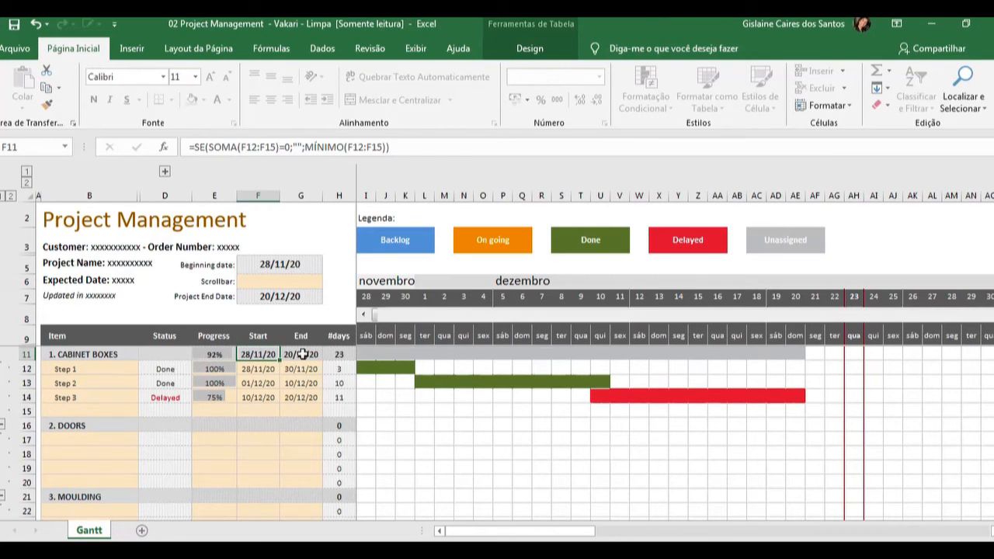
click(303, 354)
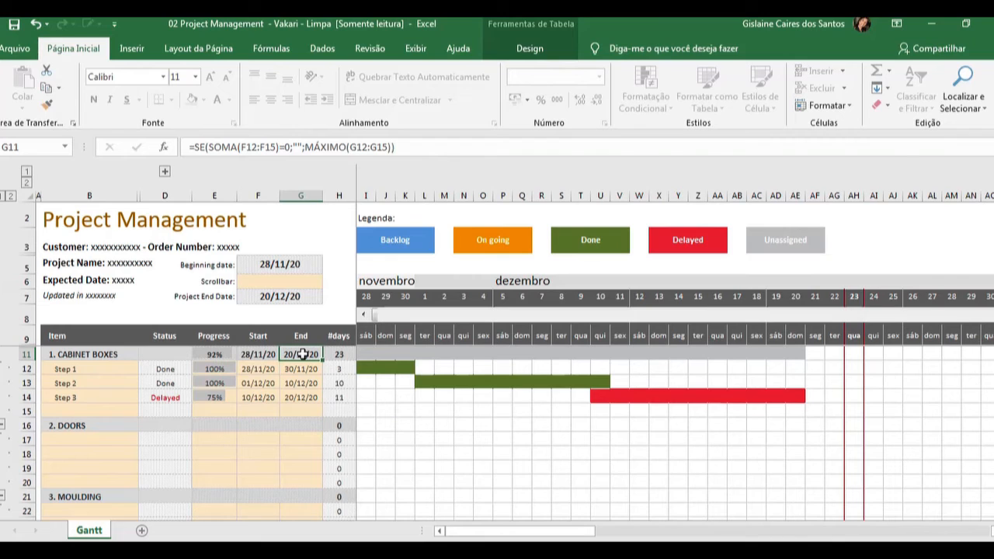
click(301, 397)
click(268, 355)
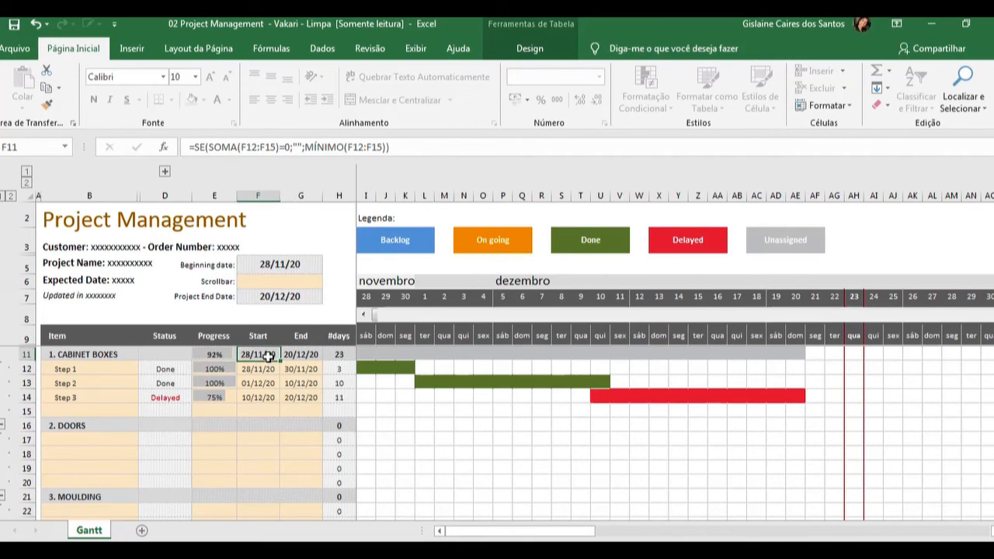
click(289, 355)
click(260, 354)
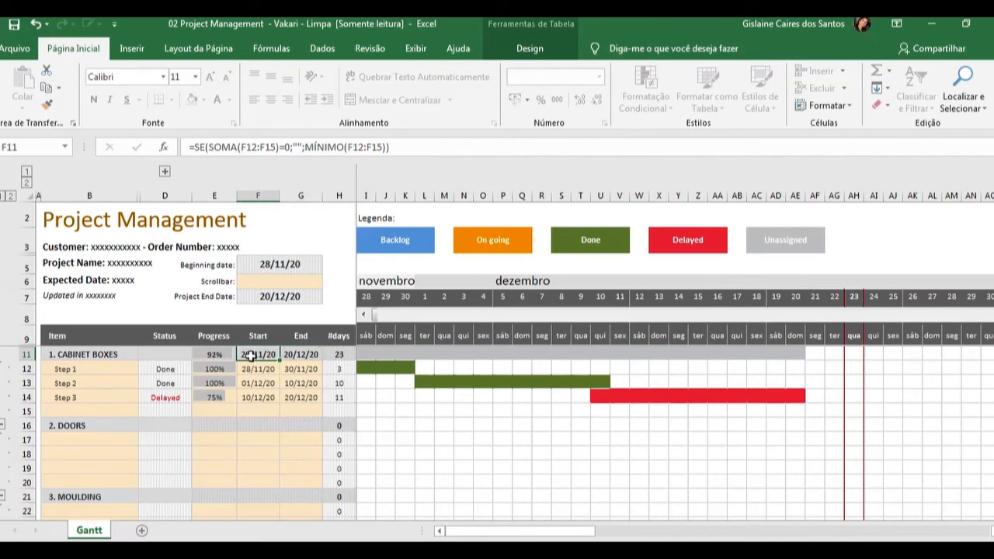
click(288, 355)
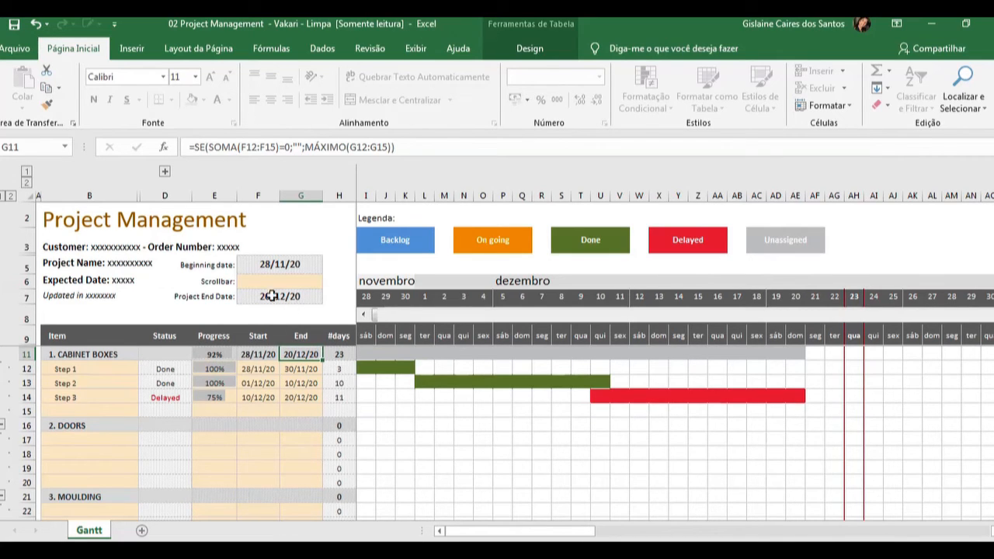
click(284, 262)
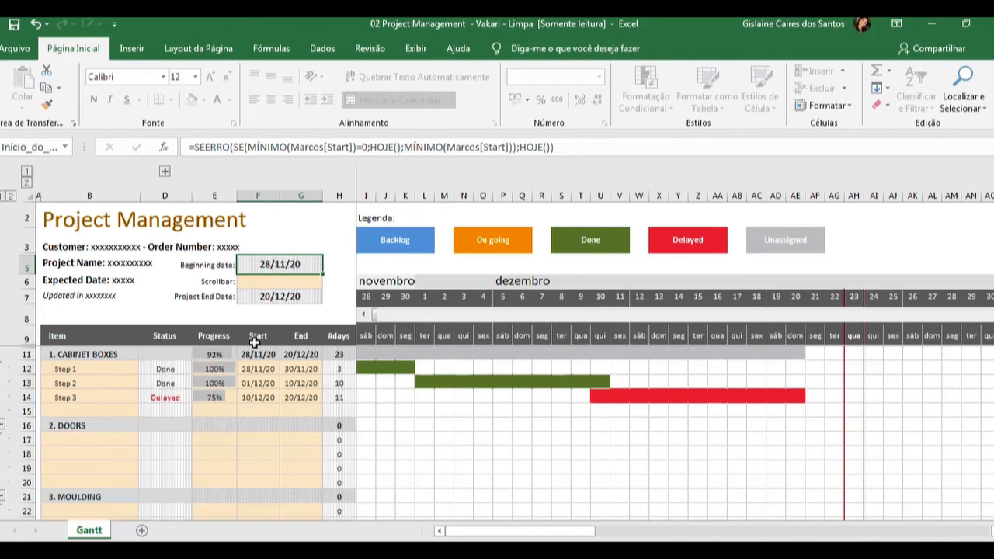
click(251, 371)
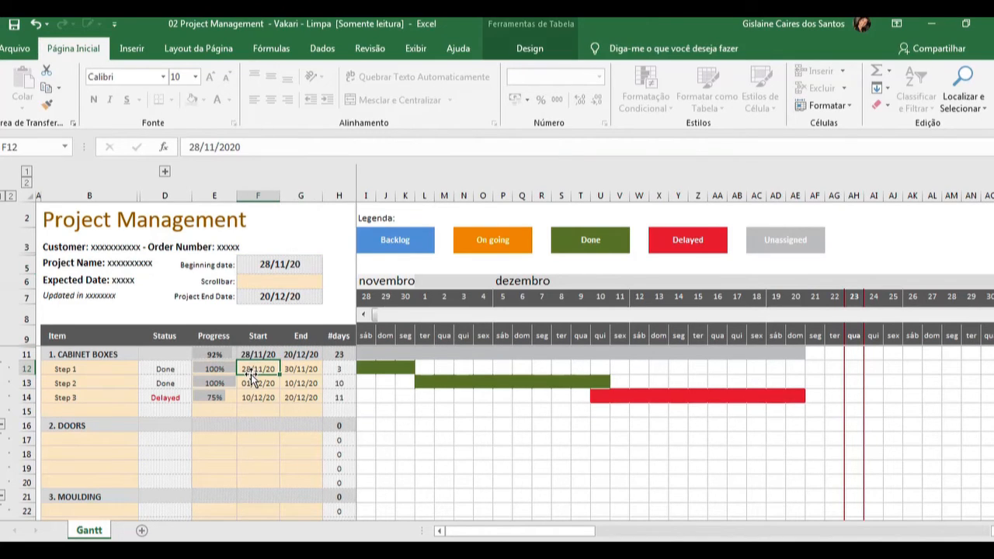
click(293, 296)
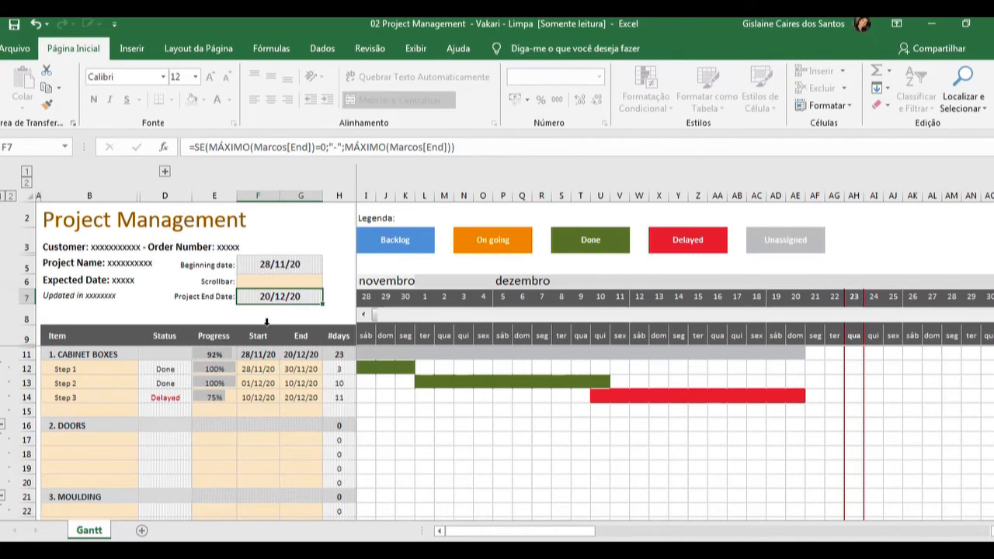
click(300, 397)
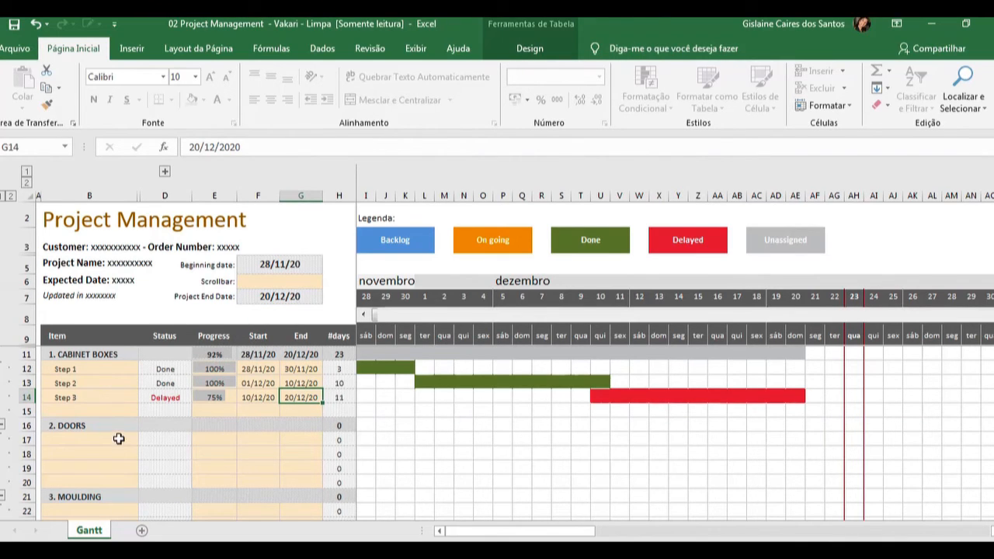
Copy the three step names from Cabinet Boxes into the first three item rows of Doors
drag(122, 371, 137, 390)
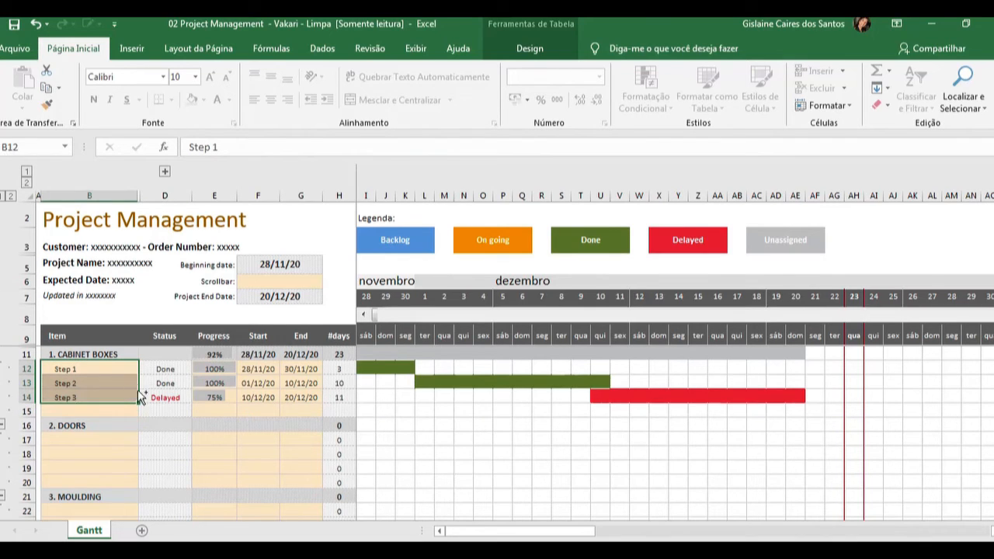
key(ctrl+c)
click(71, 440)
key(ctrl+v)
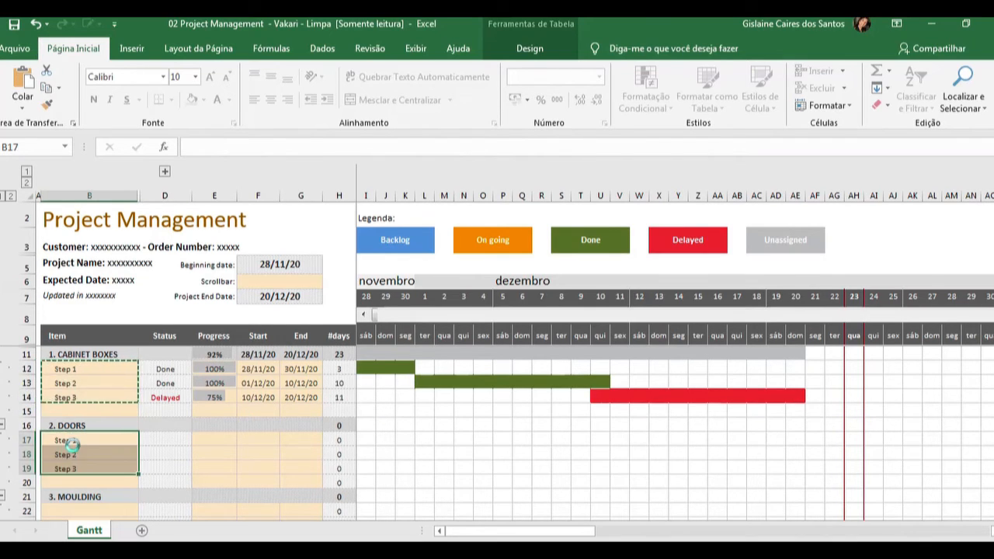
Give Step 1 of Doors a start date of 20/12 and an end date of 21/12
click(246, 438)
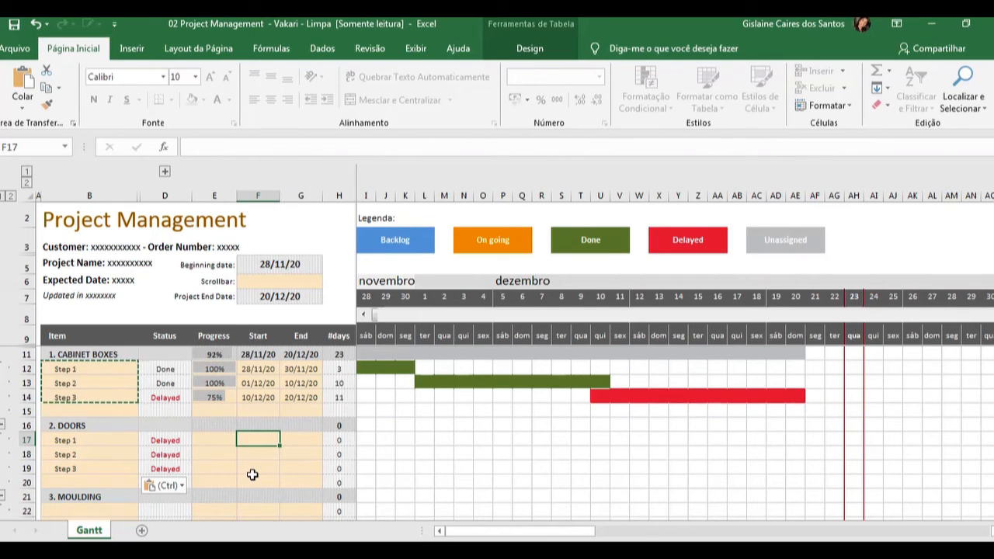
text(20)
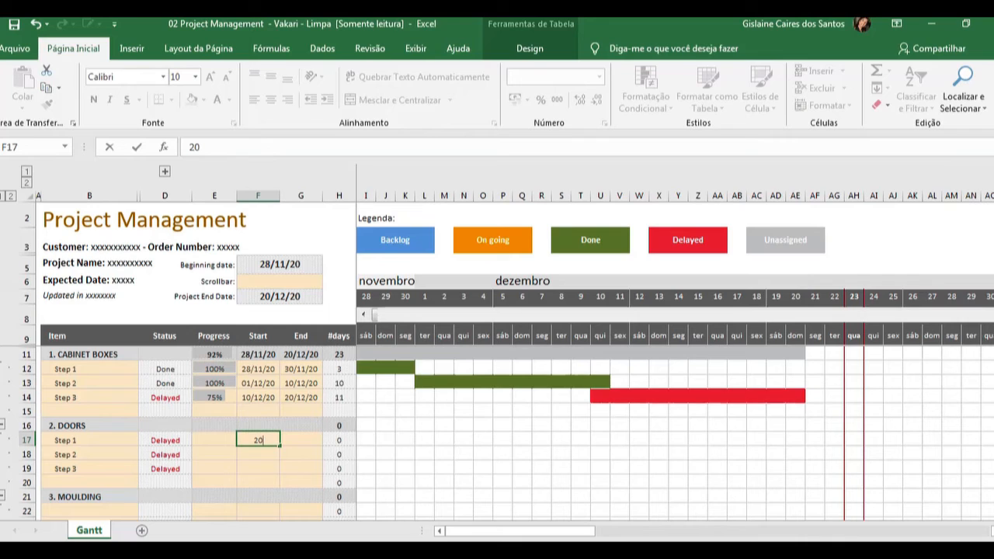
mouse_move(198, 555)
key(BackSpace)
key(BackSpace)
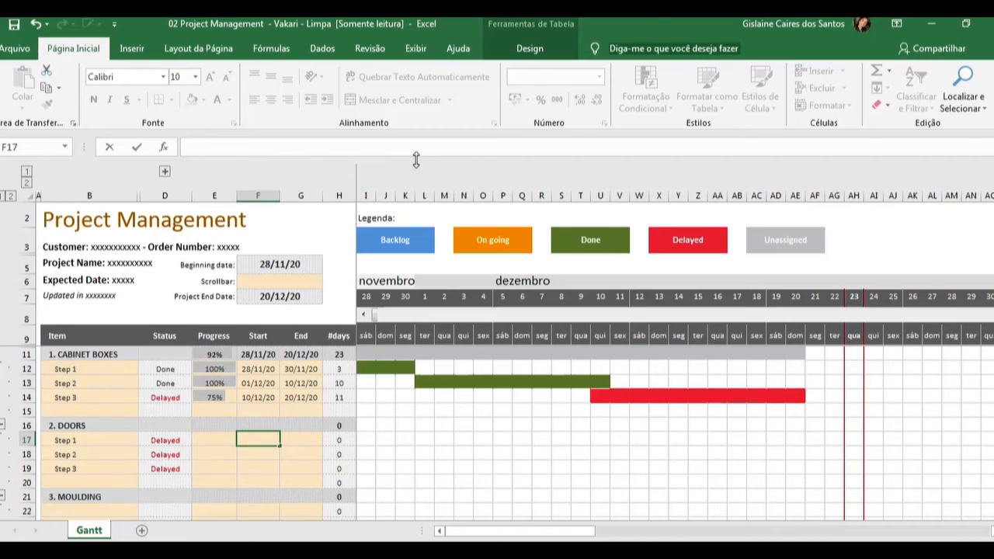
text(20/12)
key(Tab)
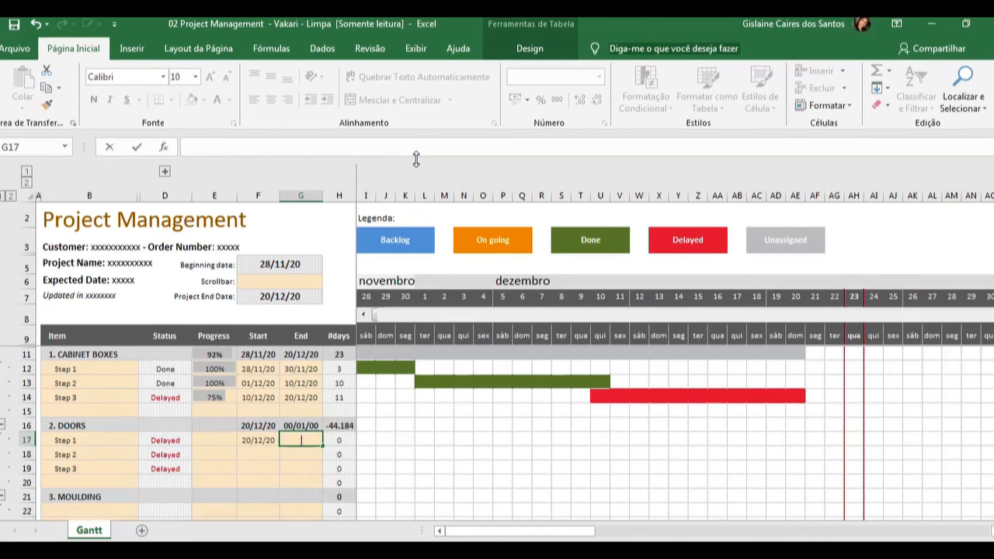
text(21/12)
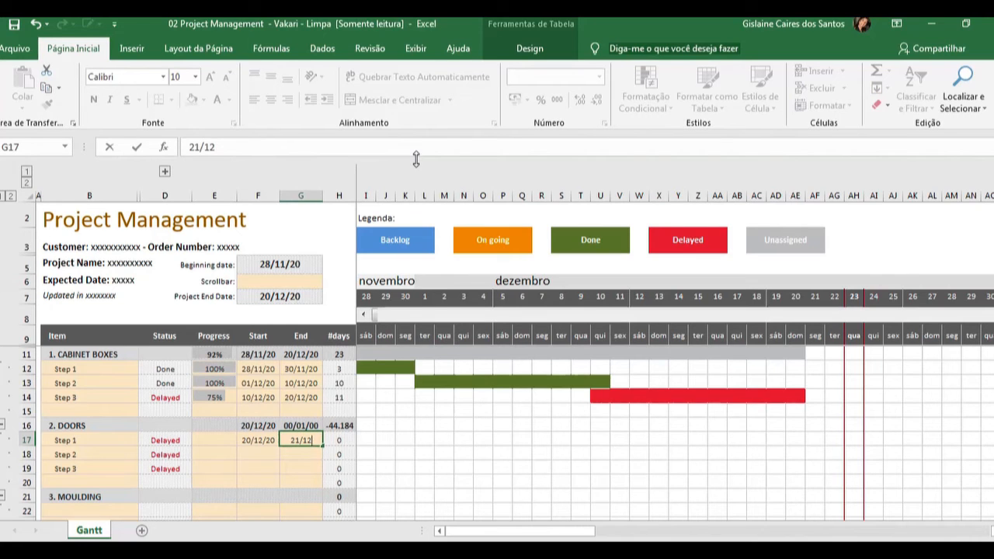
key(Return)
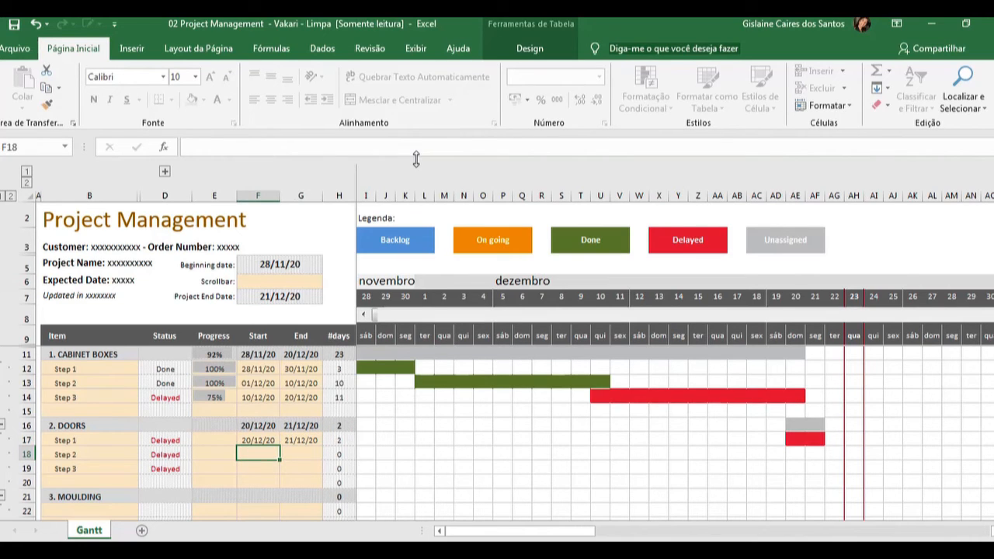
Give Step 2 of Doors a start date of 22/12 and an end date of 22/12
text(22/12)
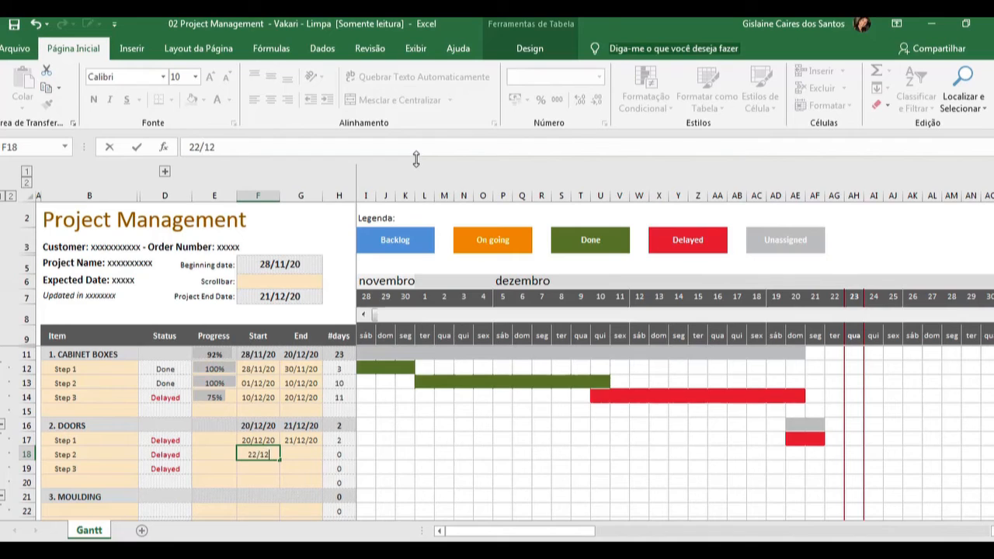
key(Tab)
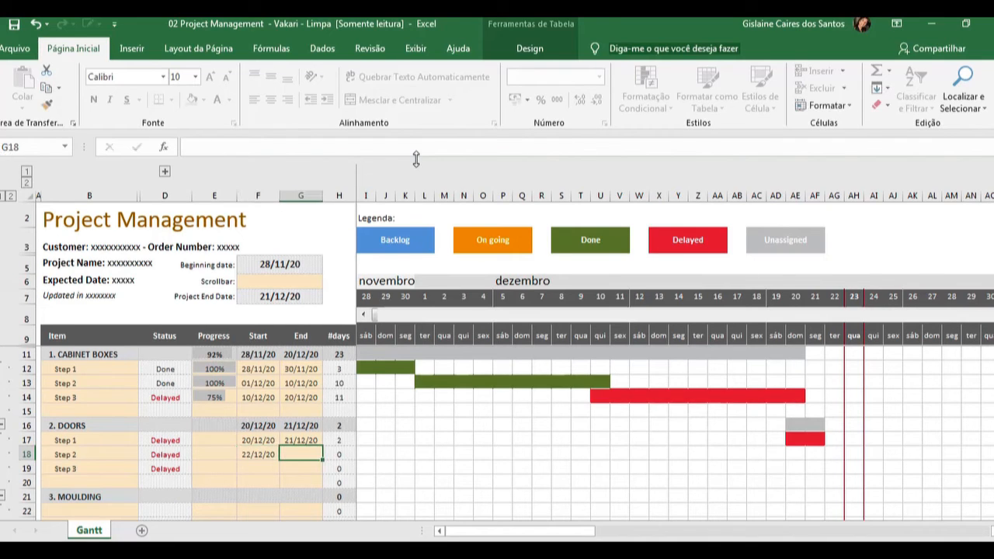
text(22/12)
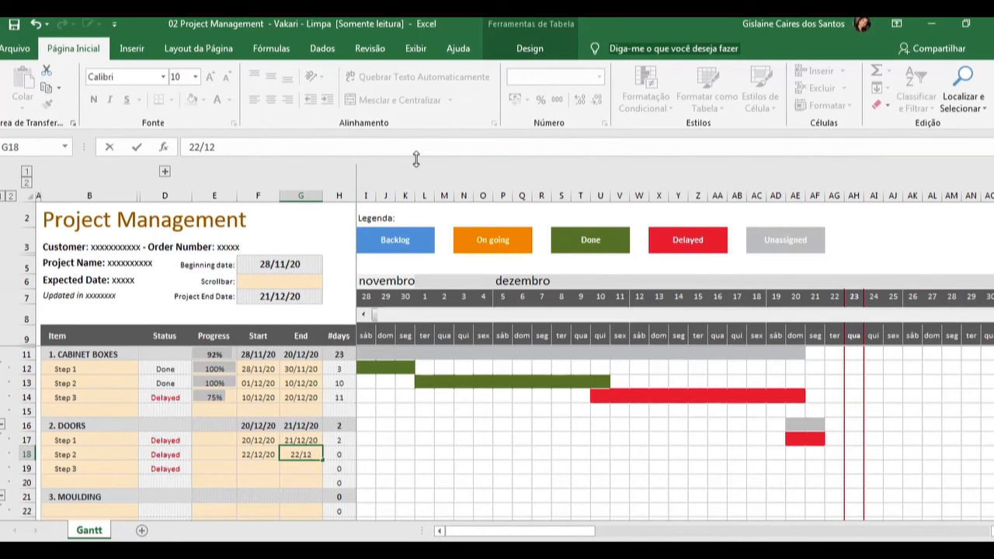
key(Return)
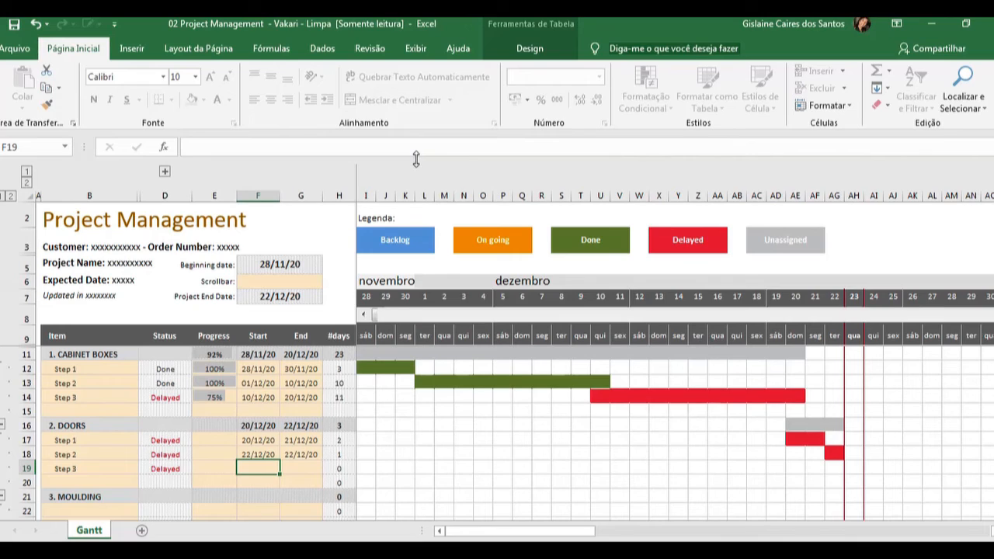
Give Step 3 of Doors a start date of 23/12 and an end date of 28/12
text(2)
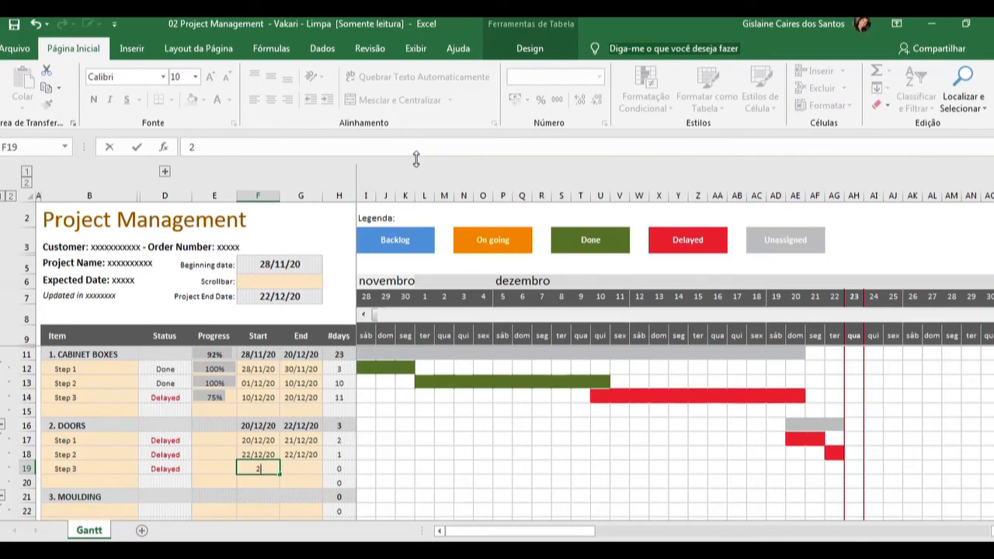
text(3/28)
key(Escape)
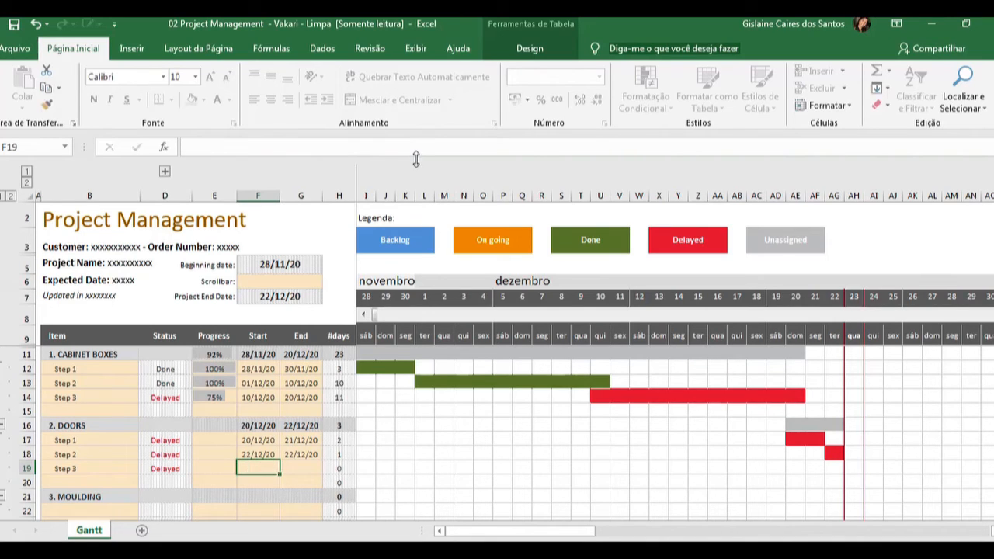
text(23/1)
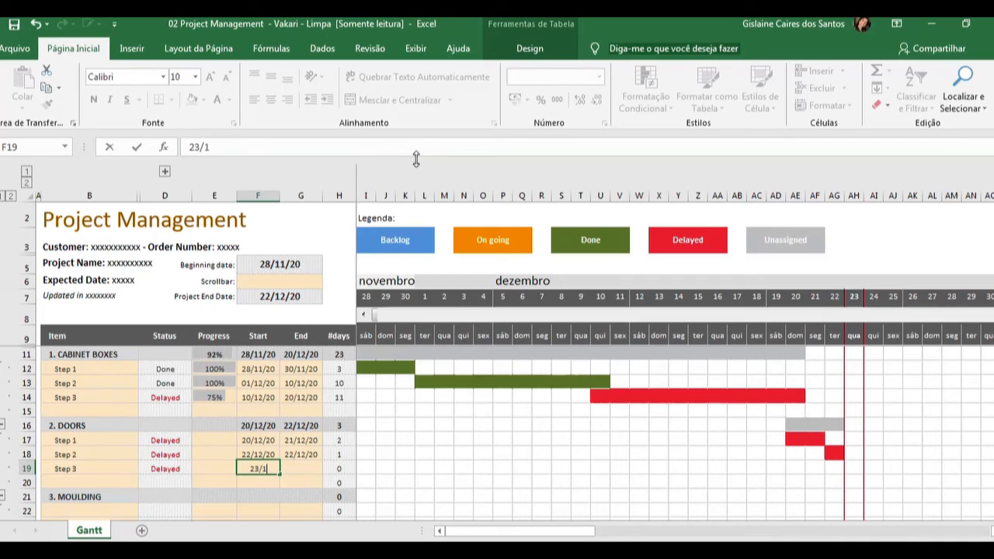
text(2)
key(Tab)
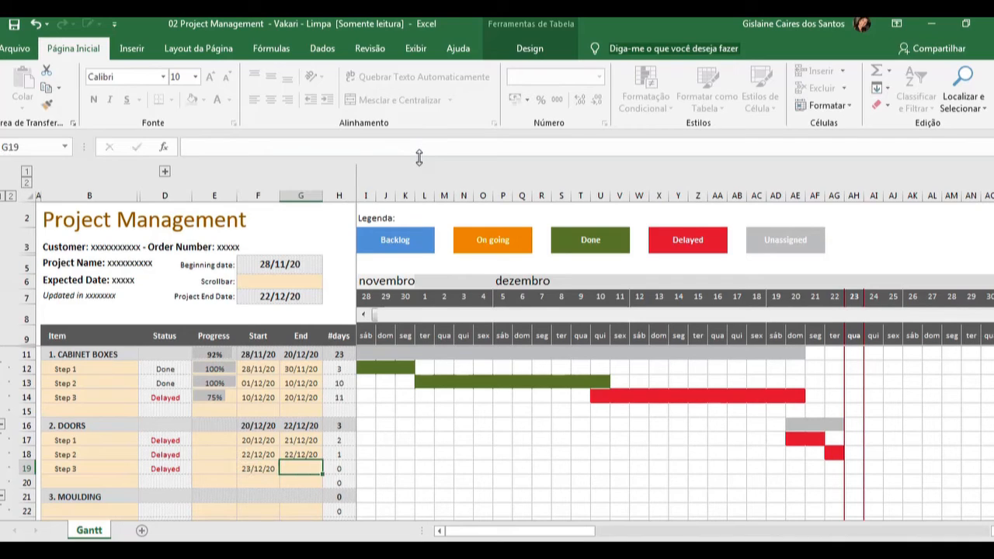
text(28/12)
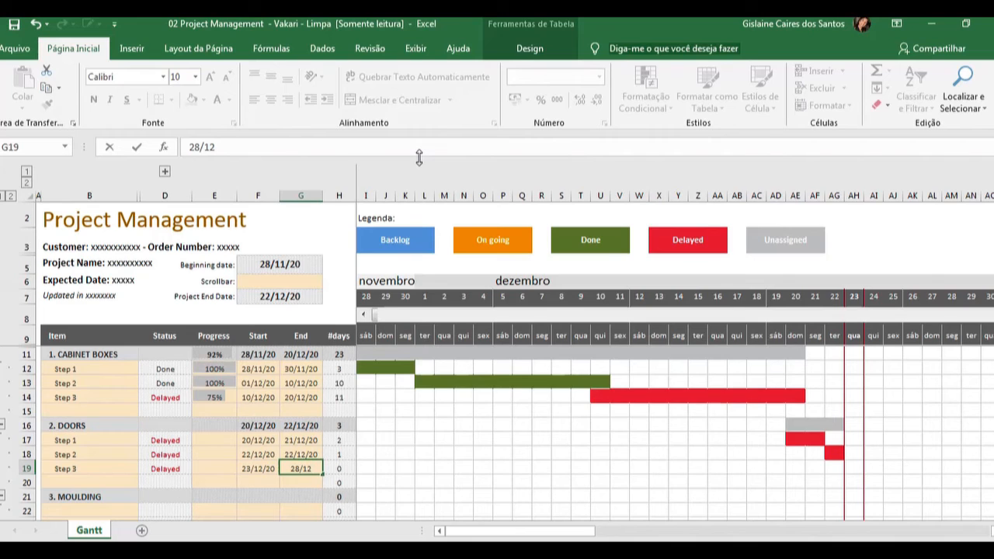
key(Return)
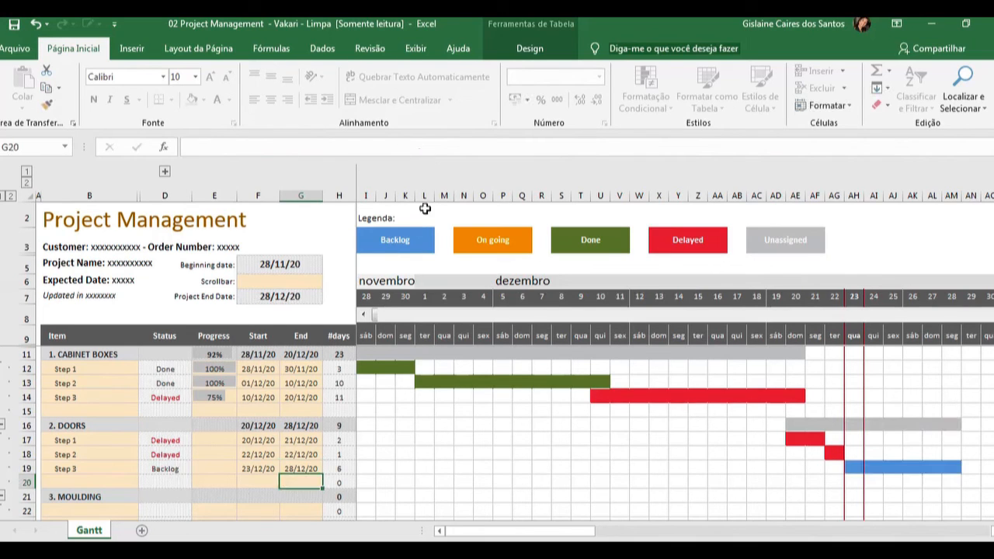
Set the progress of Step 3 in Cabinet Boxes to 100%
click(203, 397)
click(243, 394)
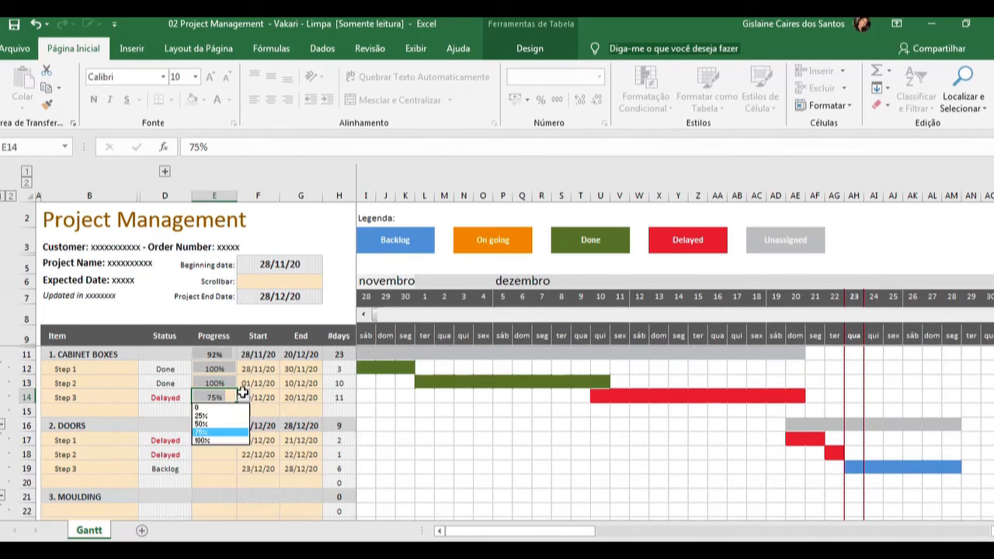
click(223, 432)
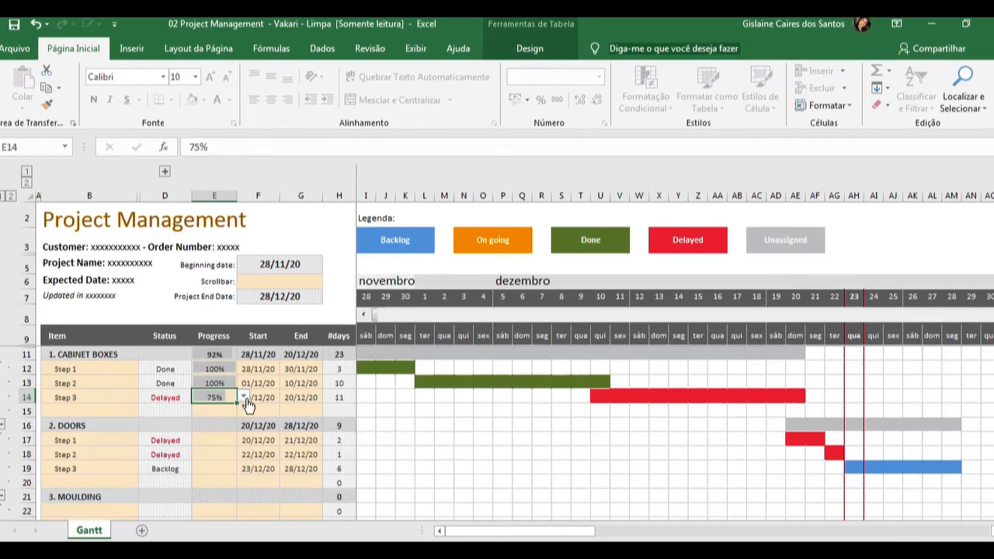
click(244, 397)
click(233, 440)
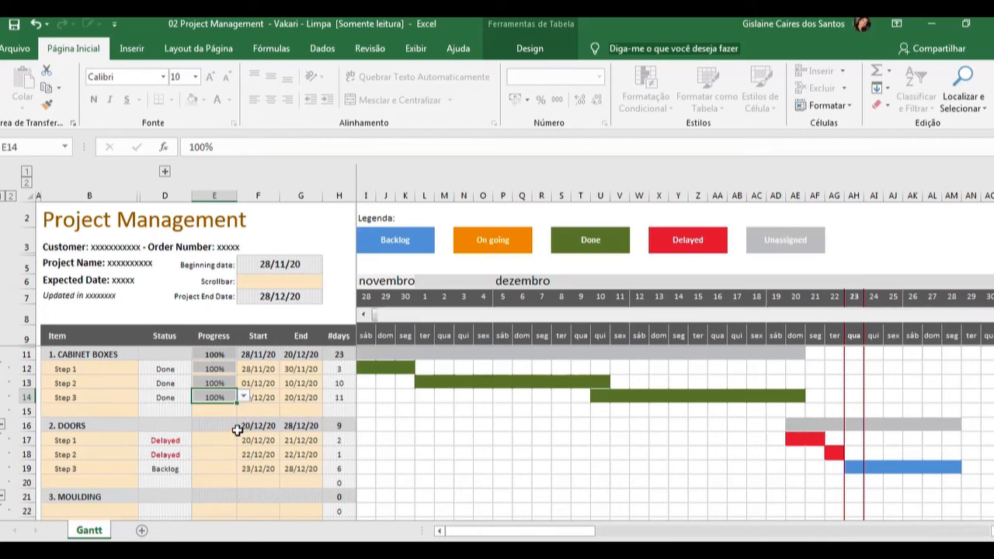
Set the progress of Step 1 and Step 2 in Doors to 100% each
click(200, 440)
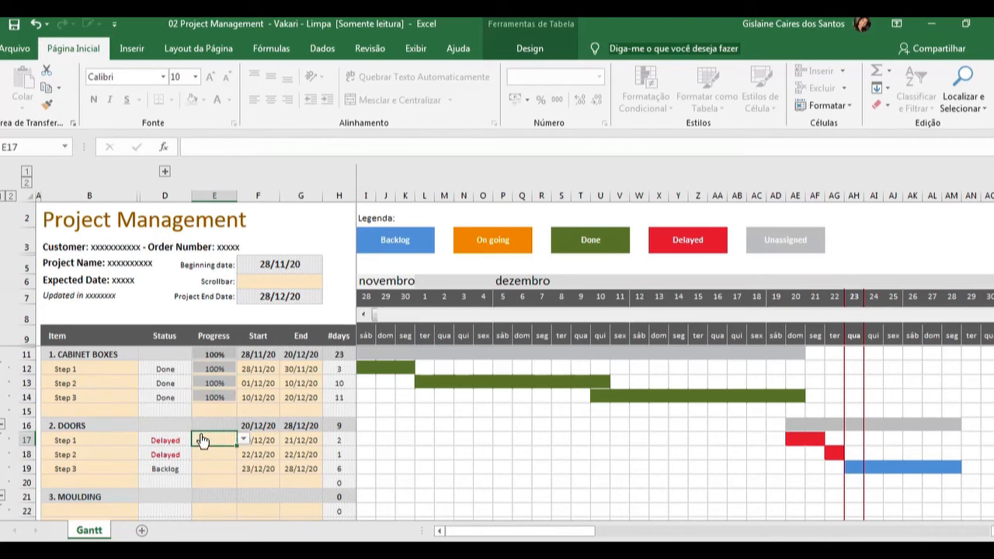
click(244, 442)
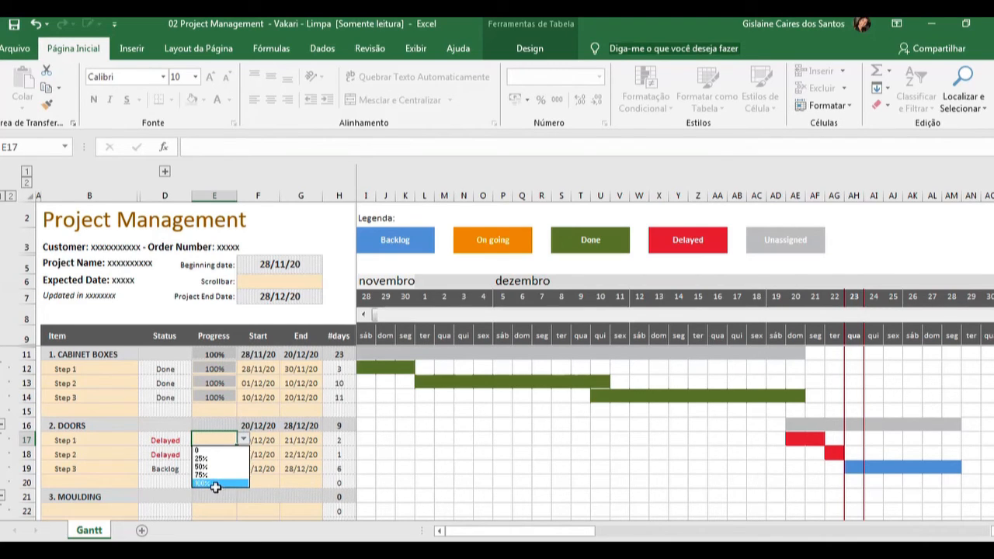
click(216, 483)
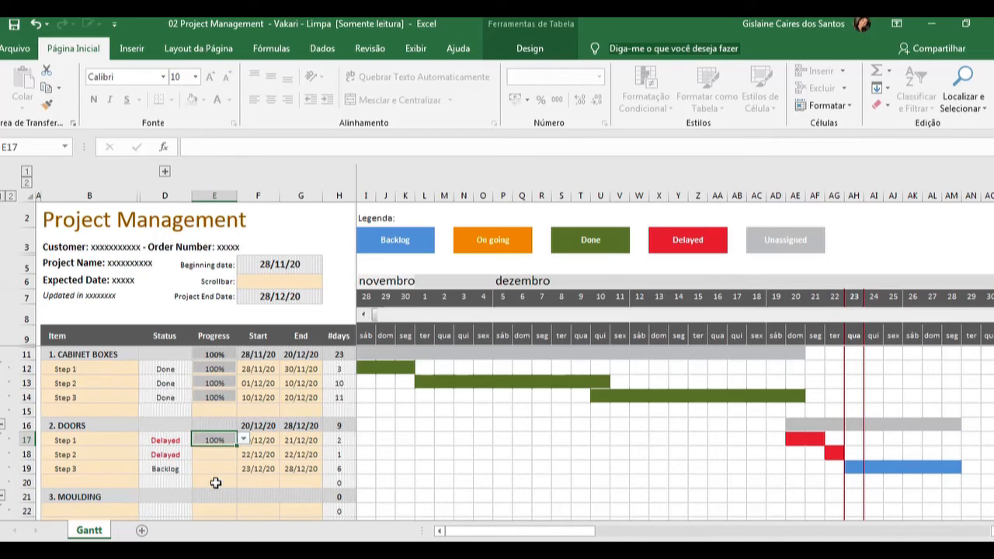
click(233, 455)
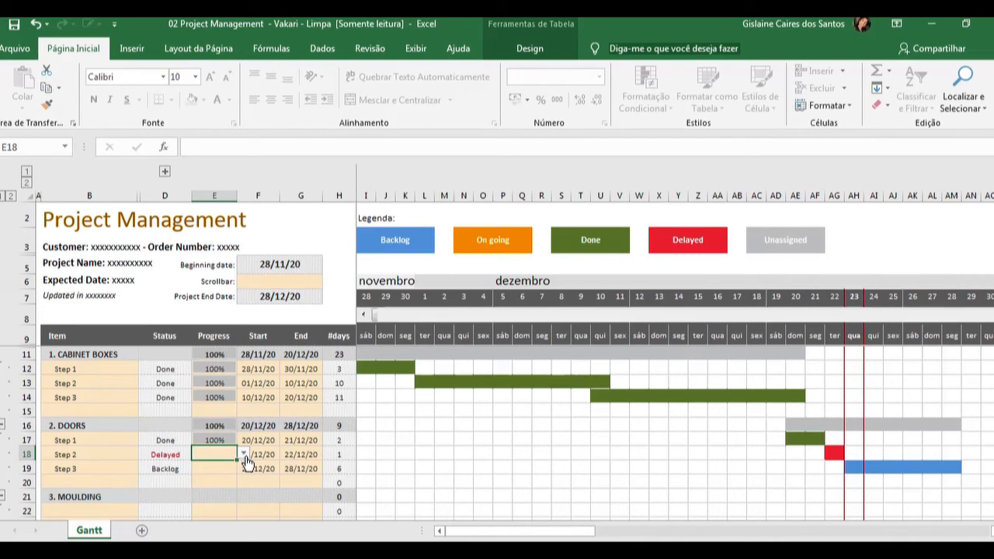
click(245, 456)
click(230, 495)
Set the progress of Step 3 in Doors to 75% and check its bar in the Gantt chart
click(221, 469)
click(244, 472)
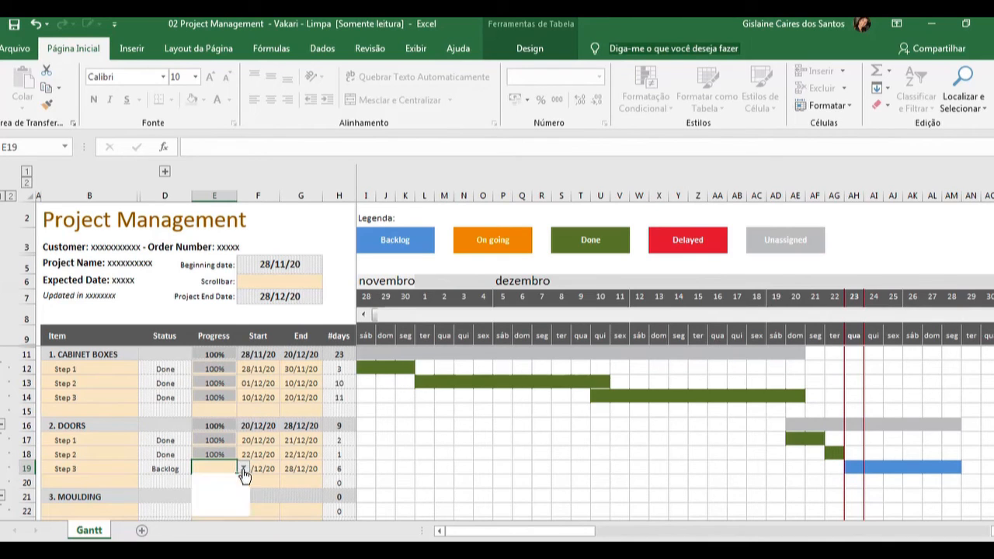
click(231, 506)
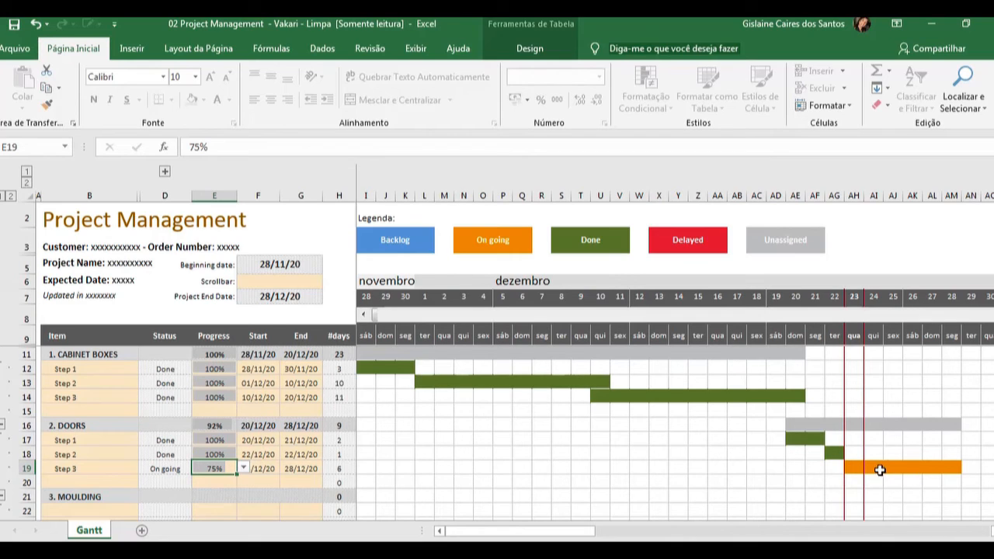
click(938, 466)
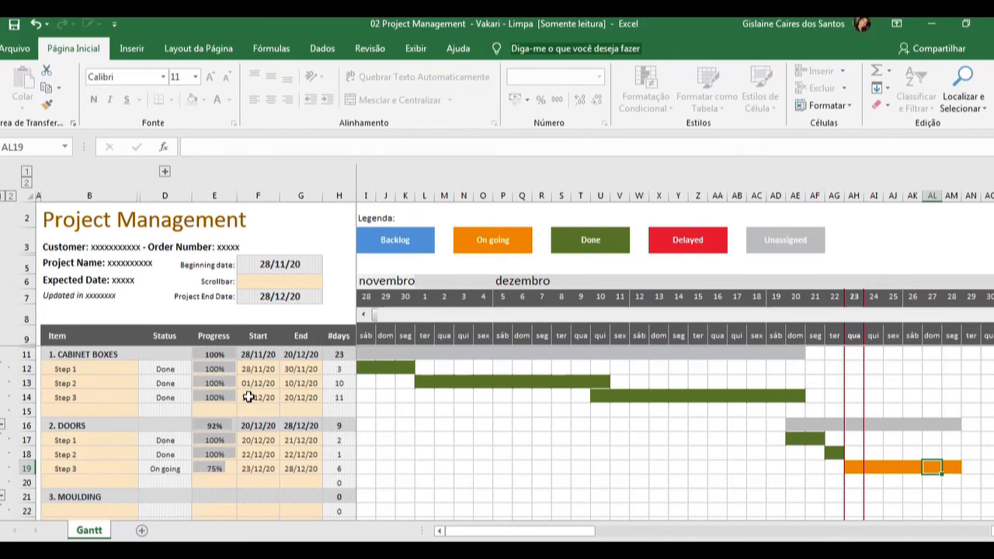
scroll(213, 486, down, 2)
scroll(213, 486, up, 2)
scroll(153, 494, down, 2)
scroll(153, 494, up, 2)
Change the end date of Step 2 in Doors to 24/12 and its progress to 50%
click(288, 455)
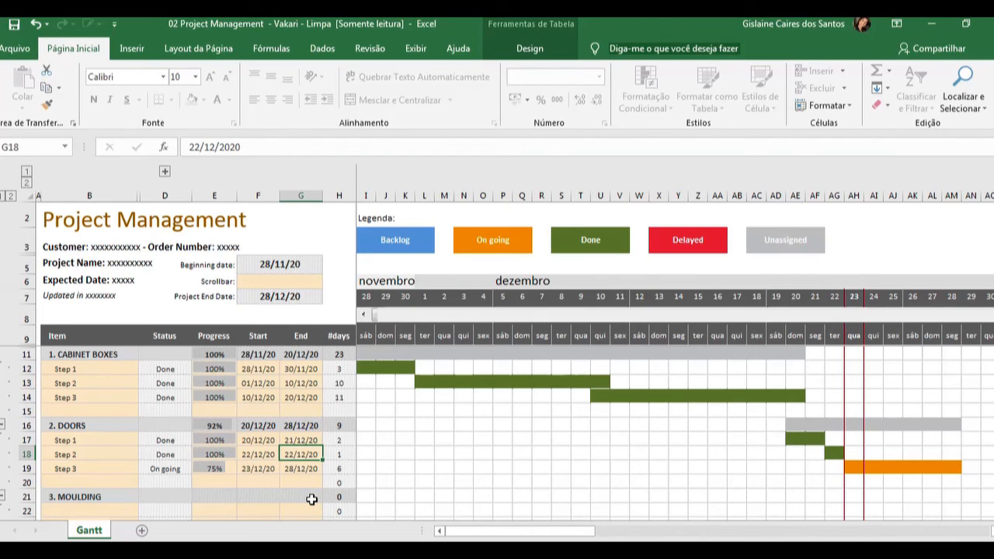
text(2)
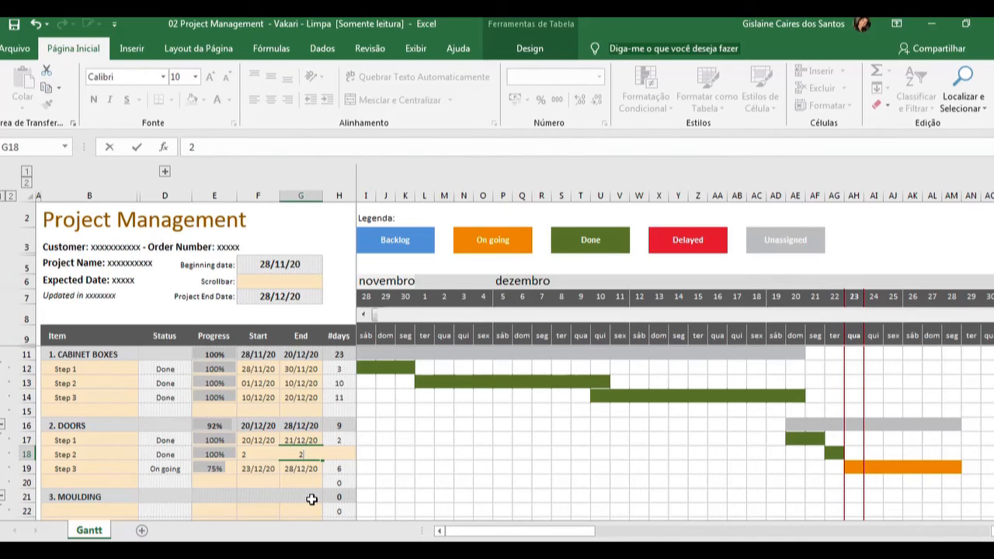
text(4/12)
key(ctrl+Return)
click(207, 455)
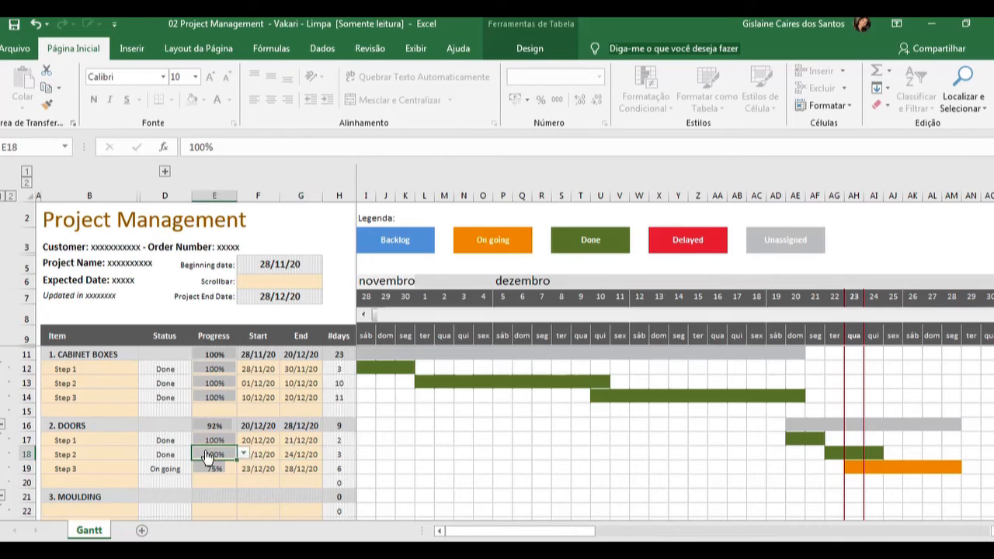
click(243, 453)
click(223, 482)
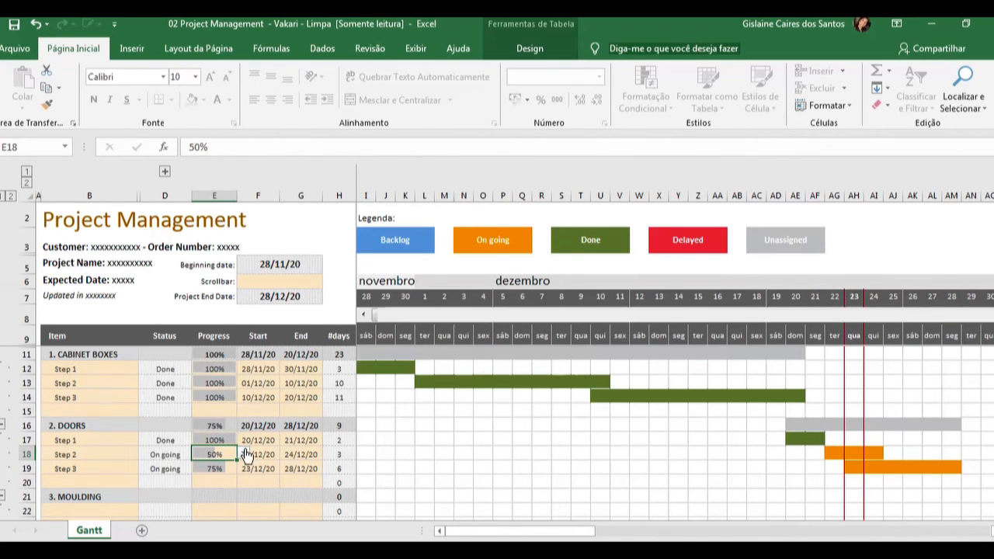
Set the end date of Step 2 in Doors back to 22/12
click(289, 454)
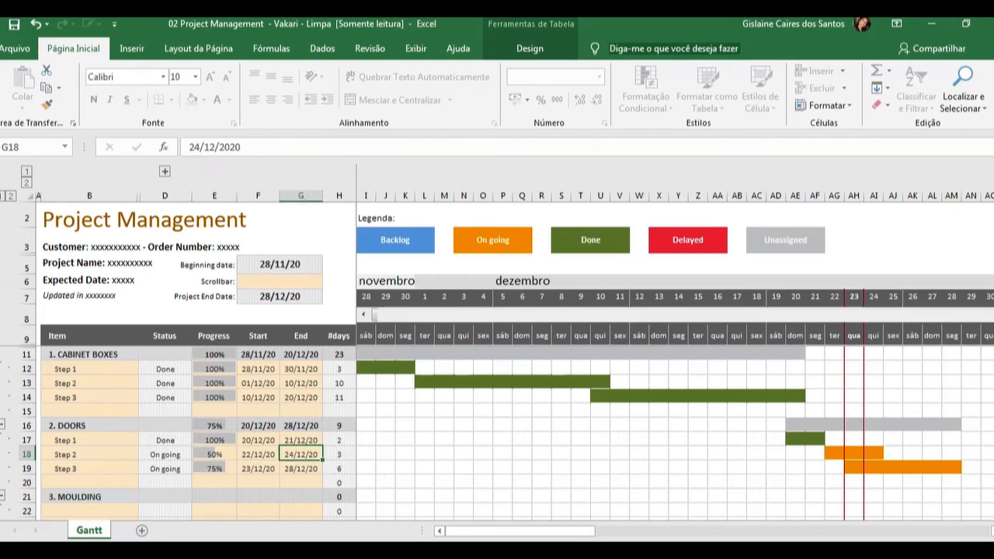
text(2)
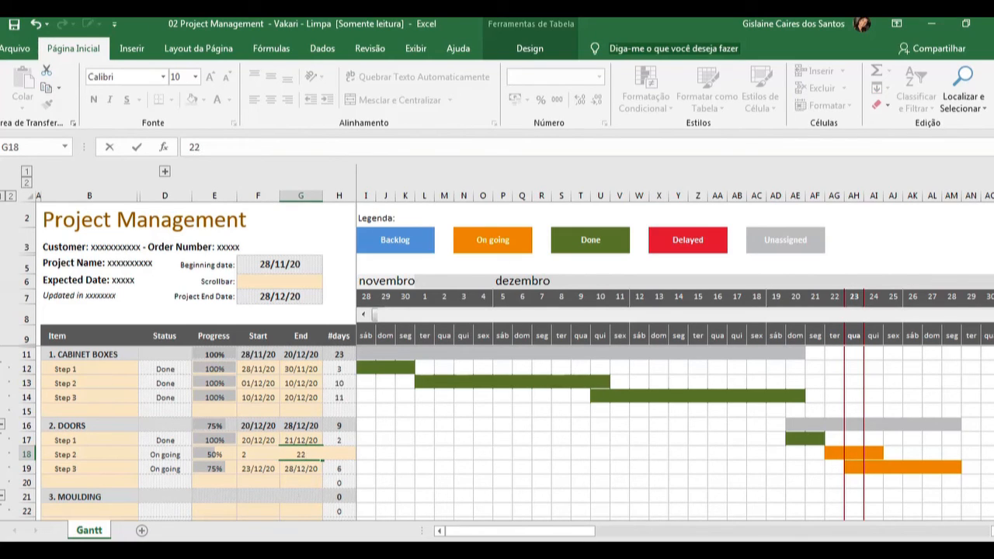
text(3/12)
key(Return)
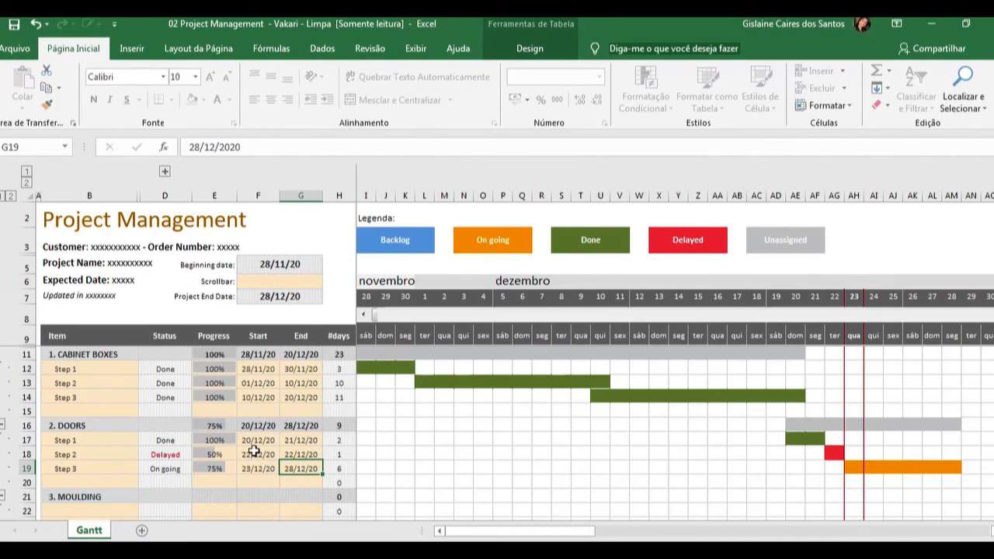
Examine the start and end dates, status formula and Gantt bar of Step 2 in Doors
click(284, 455)
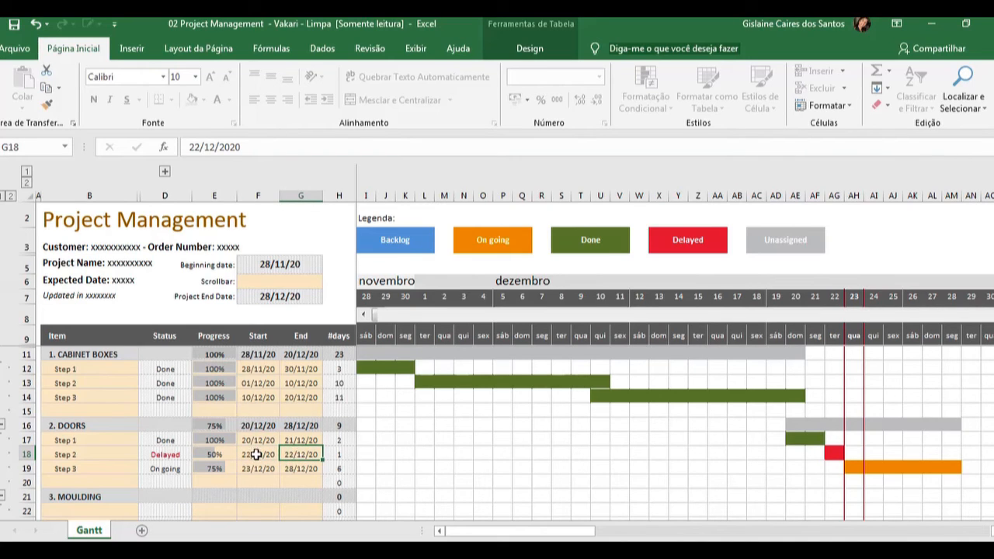
click(256, 455)
click(282, 452)
click(259, 456)
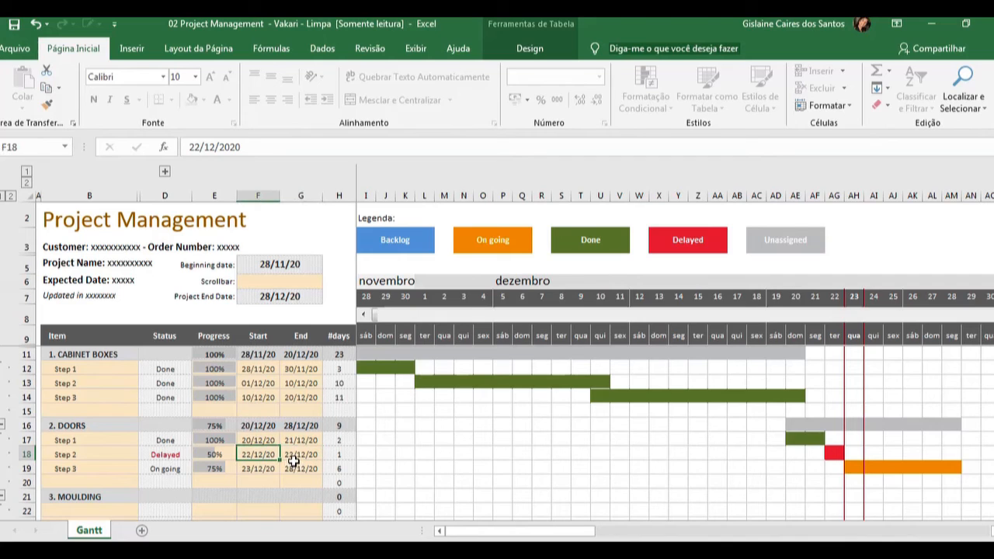
click(293, 457)
click(162, 453)
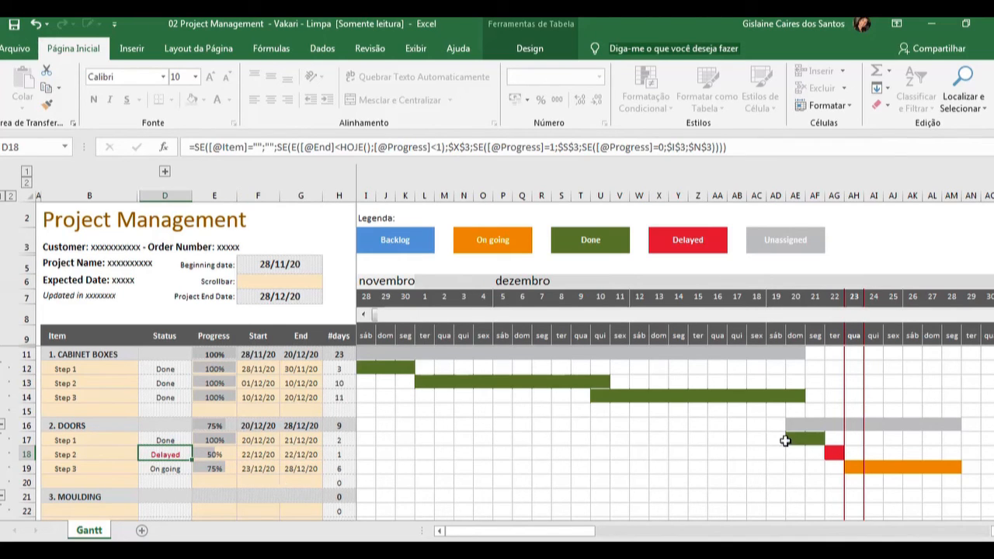
click(827, 451)
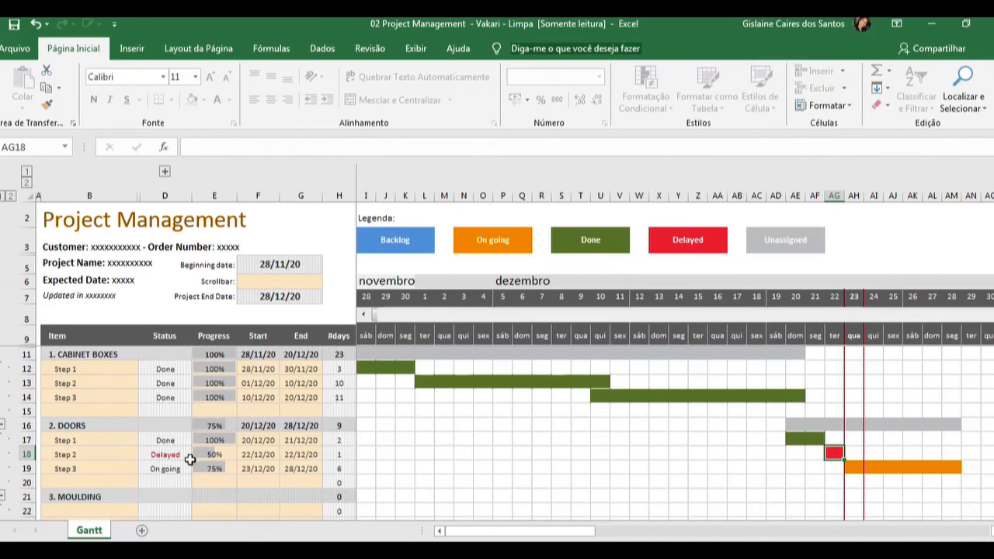
Set the progress of Step 2 in Doors to 100%
click(222, 454)
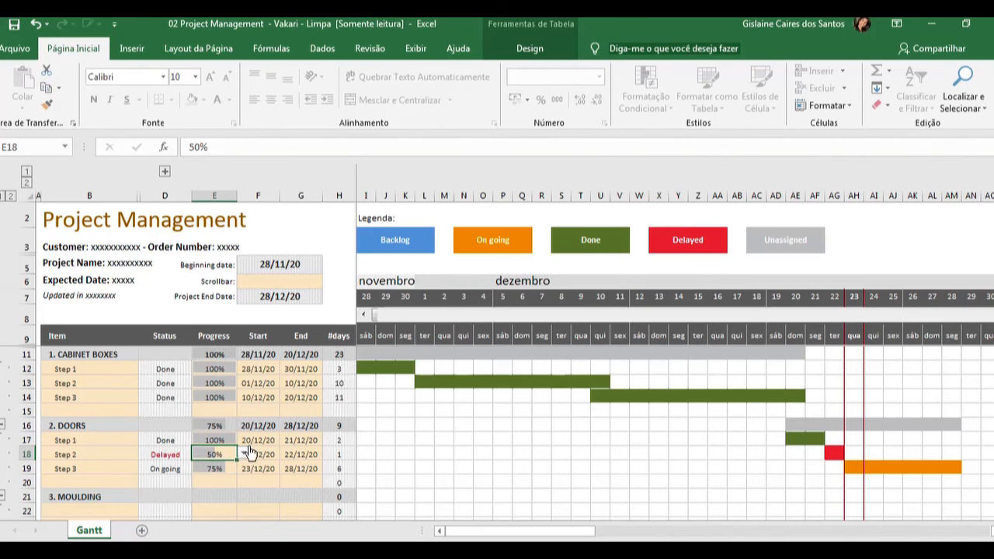
click(244, 454)
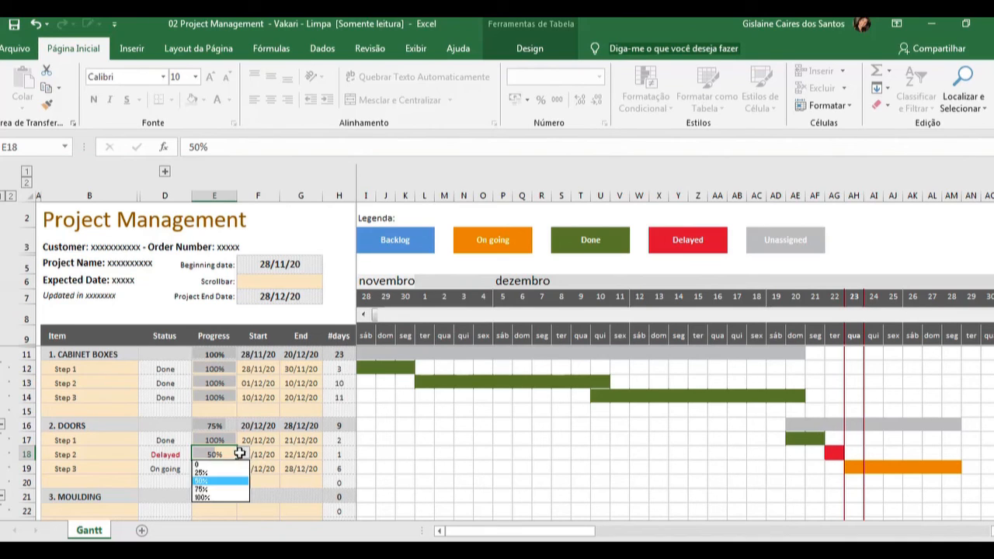
click(223, 497)
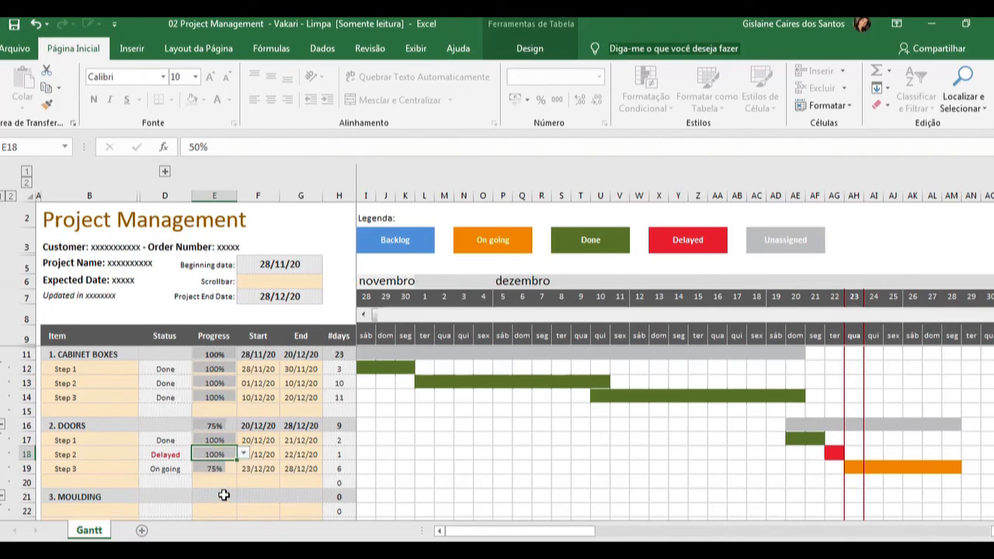
Set the progress of Step 2 in Doors to 75% and compare its dates with its Gantt bar
click(244, 454)
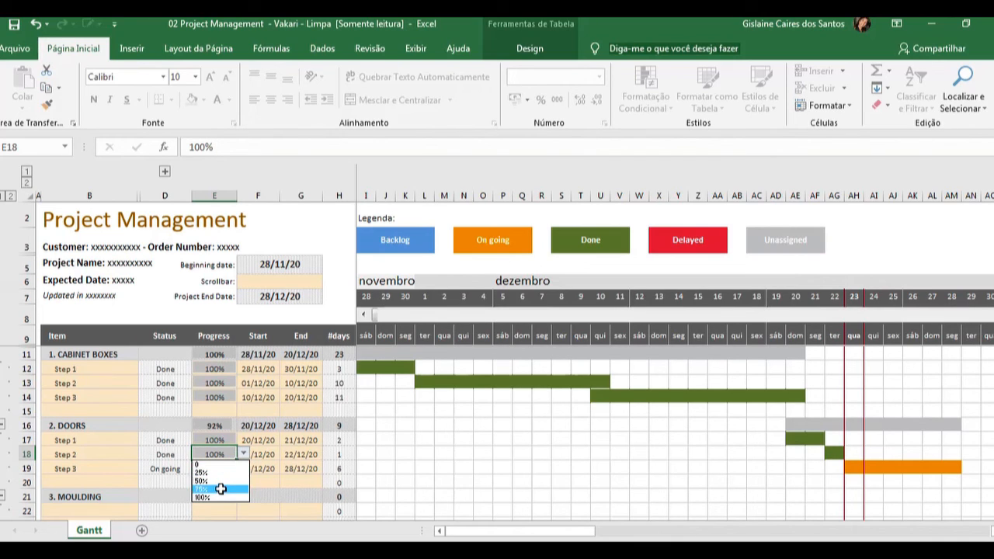
click(222, 489)
click(271, 456)
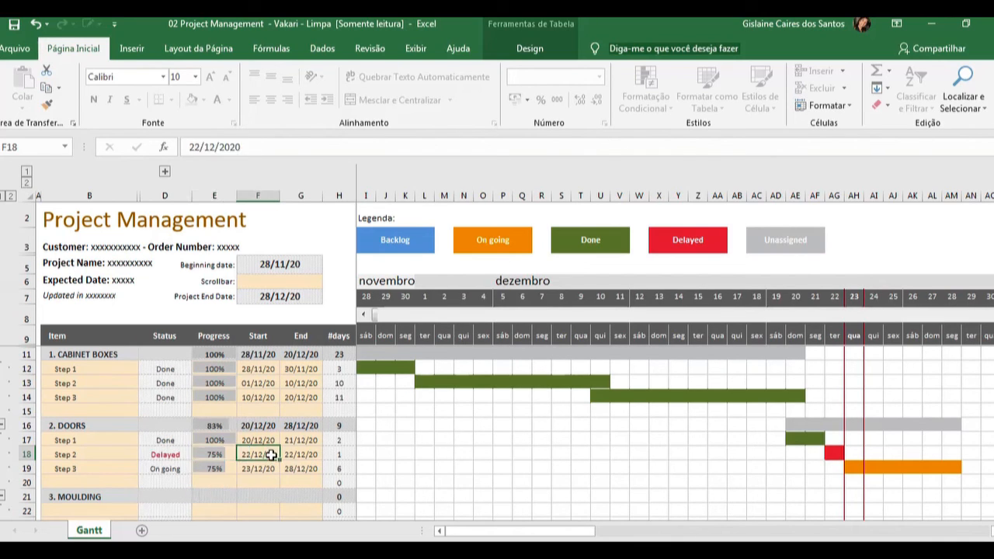
click(231, 454)
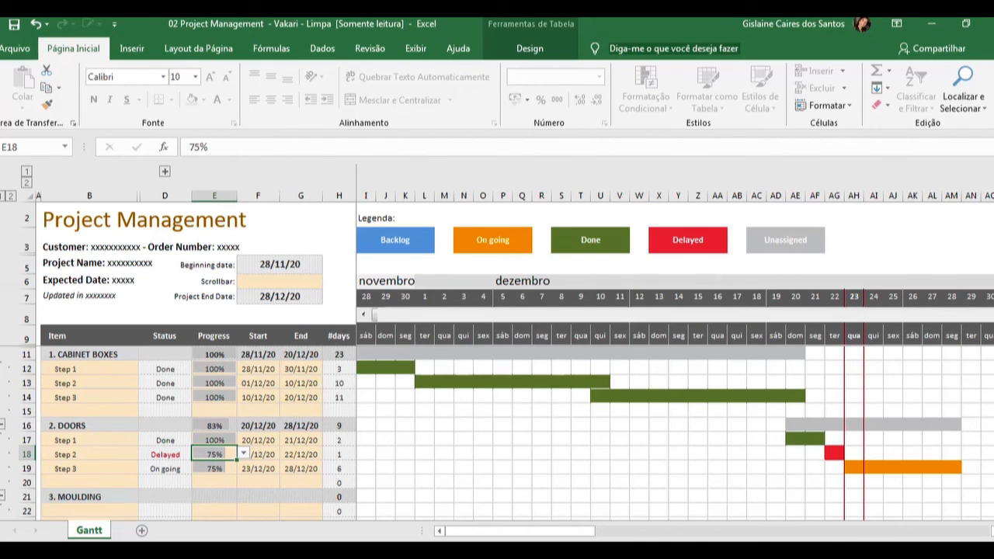
click(833, 453)
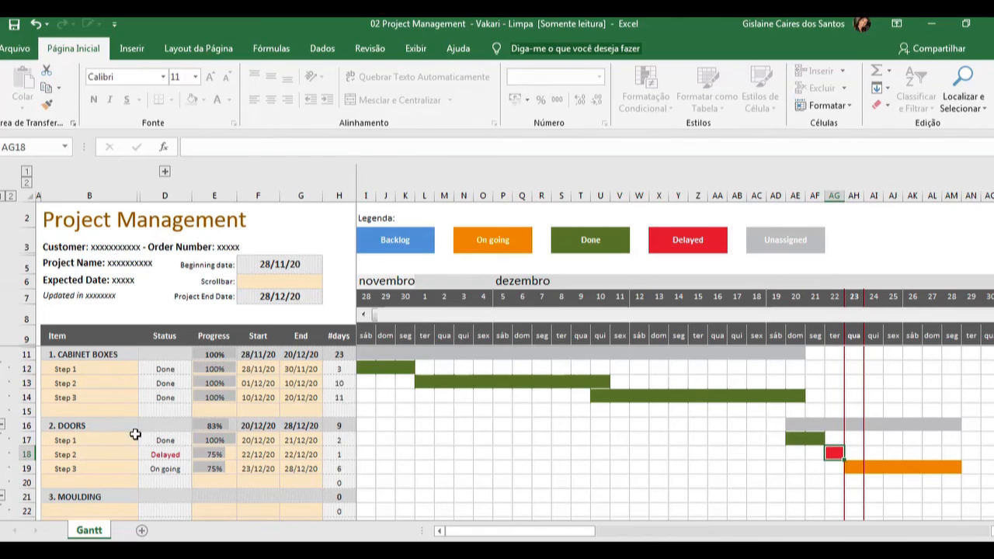
click(310, 452)
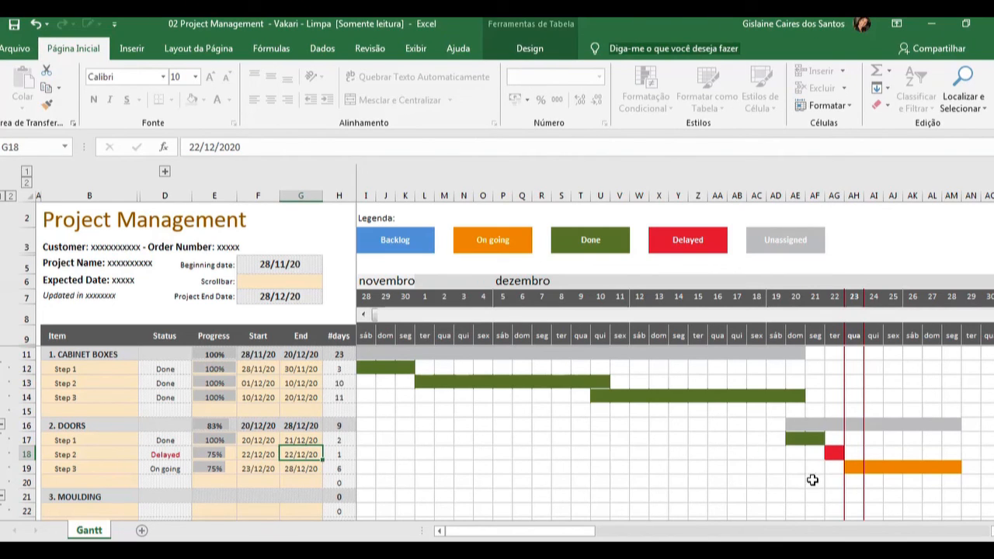
Examine the end date and status formula of Step 3 in Doors and compare the Gantt bars across Cabinet Boxes and Doors
click(832, 463)
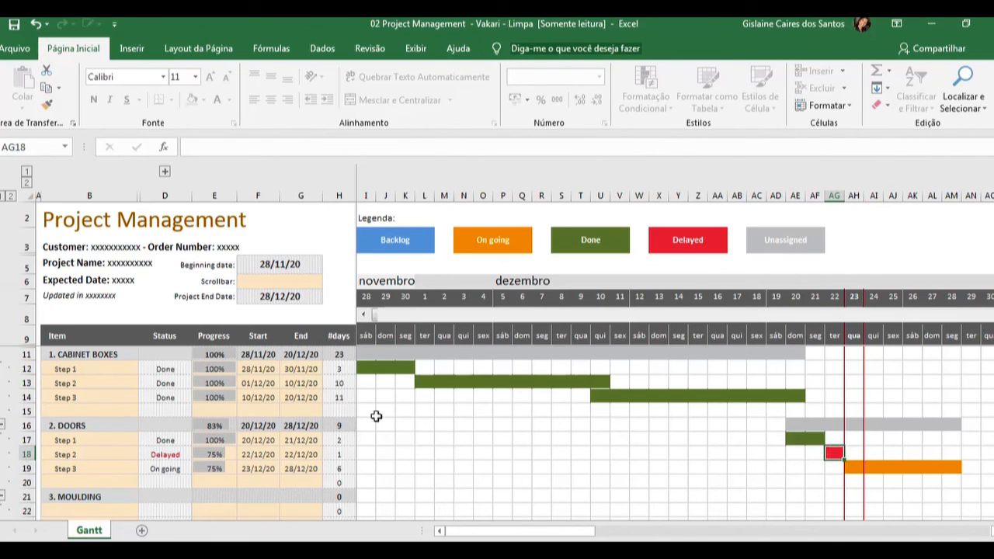
click(287, 469)
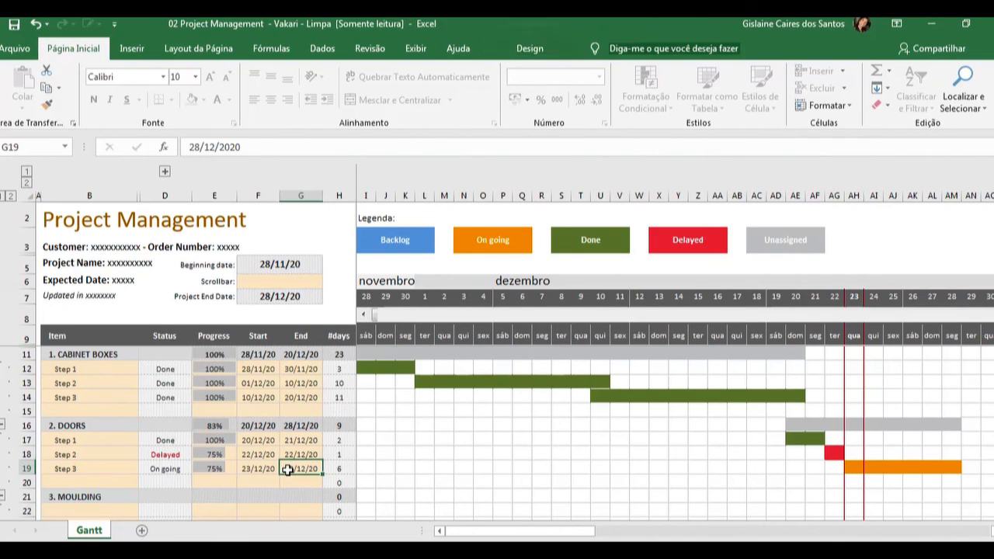
click(184, 471)
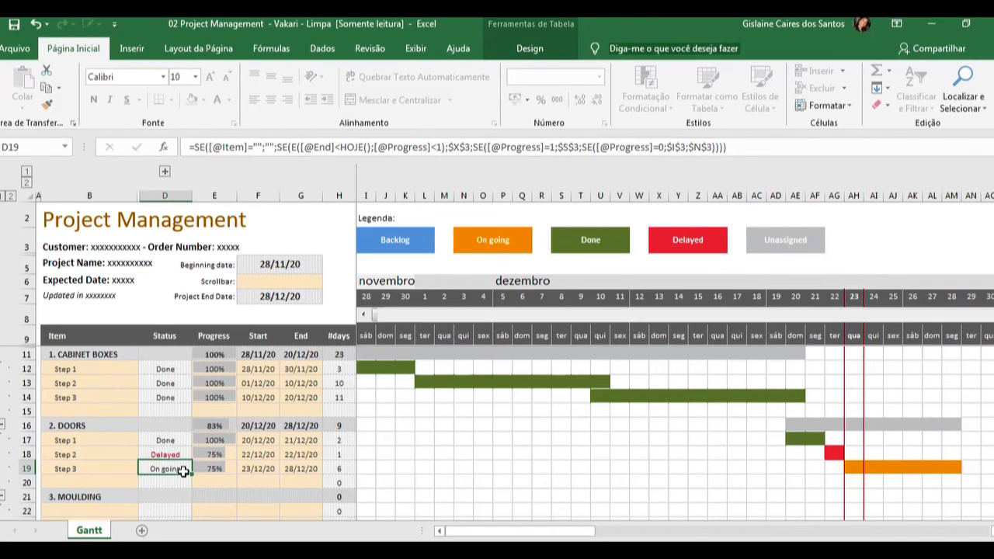
click(298, 470)
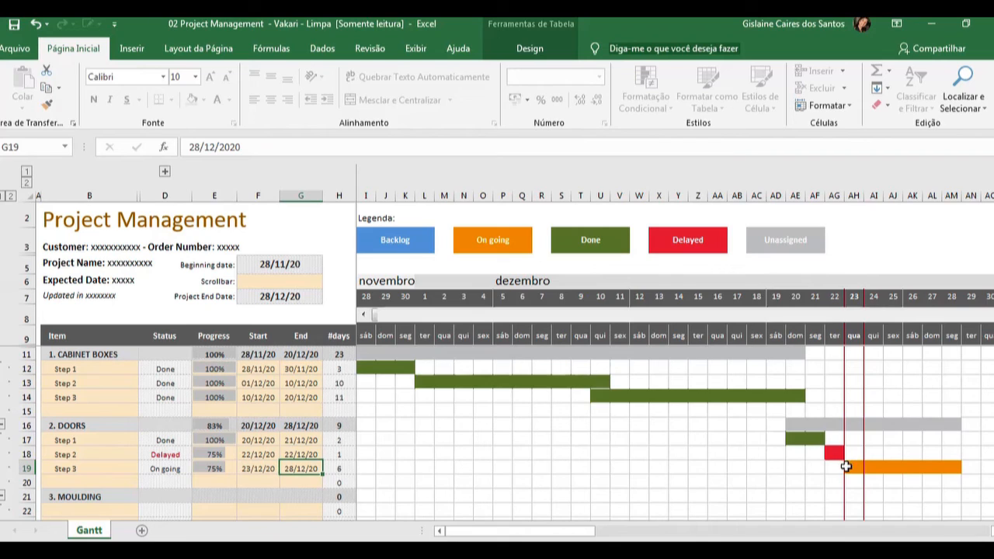
drag(847, 465, 948, 465)
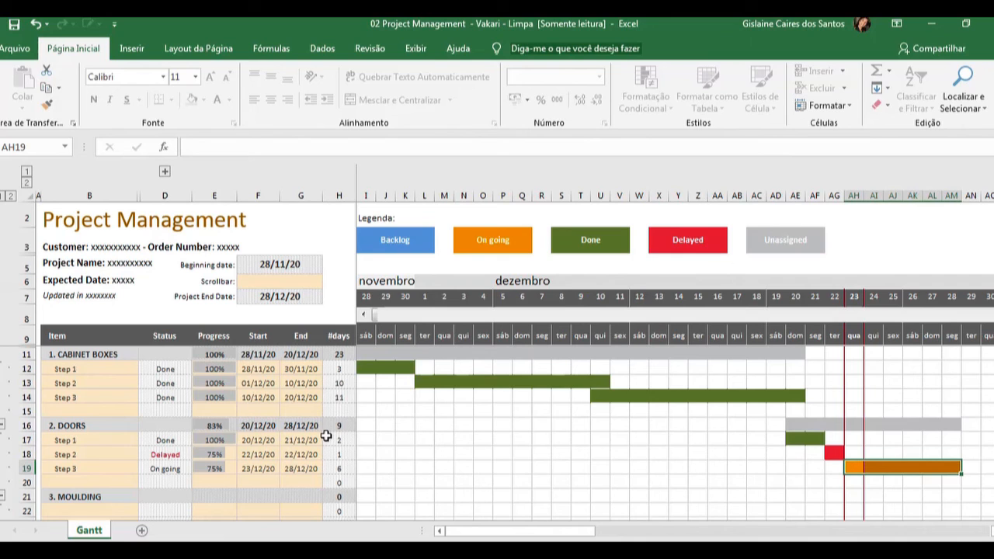
scroll(129, 487, down, 2)
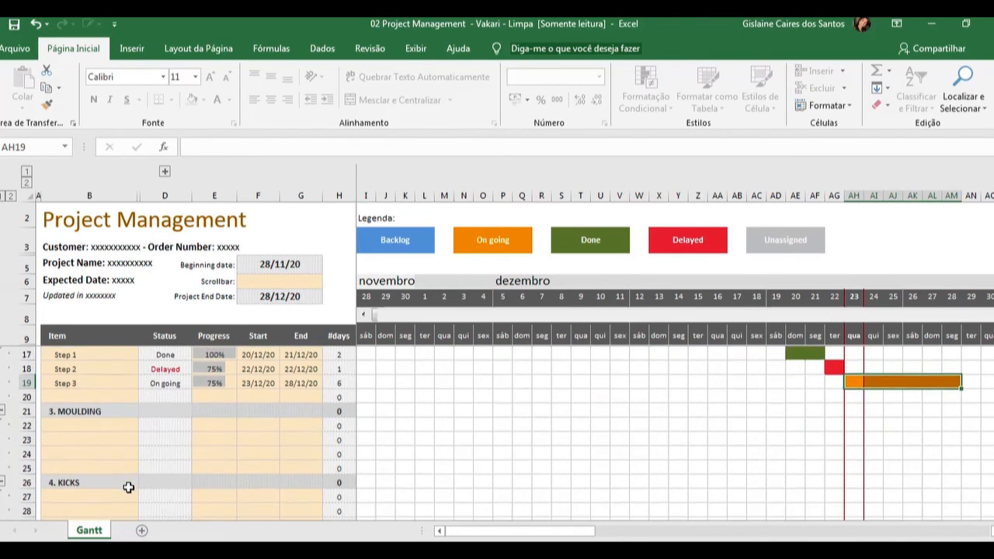
scroll(129, 486, up, 2)
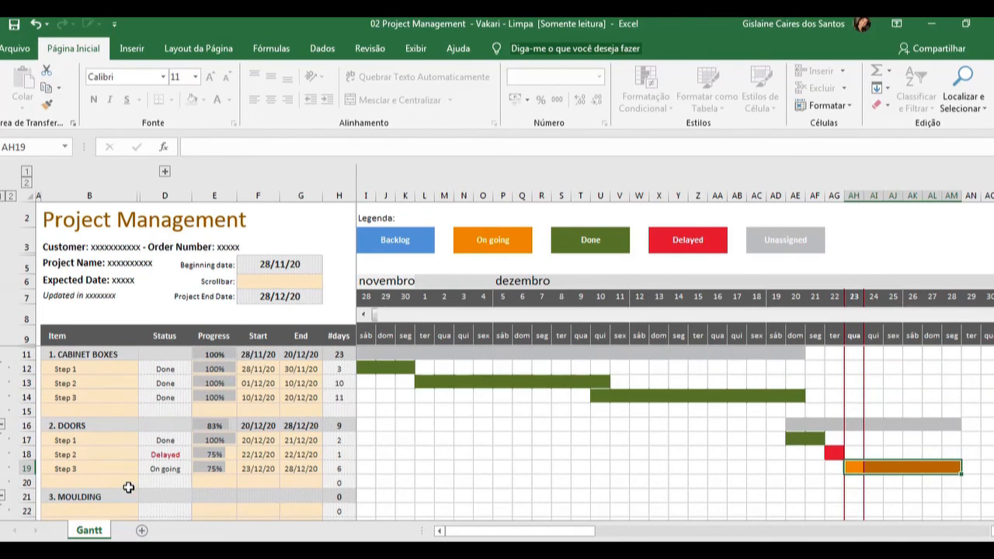
click(479, 379)
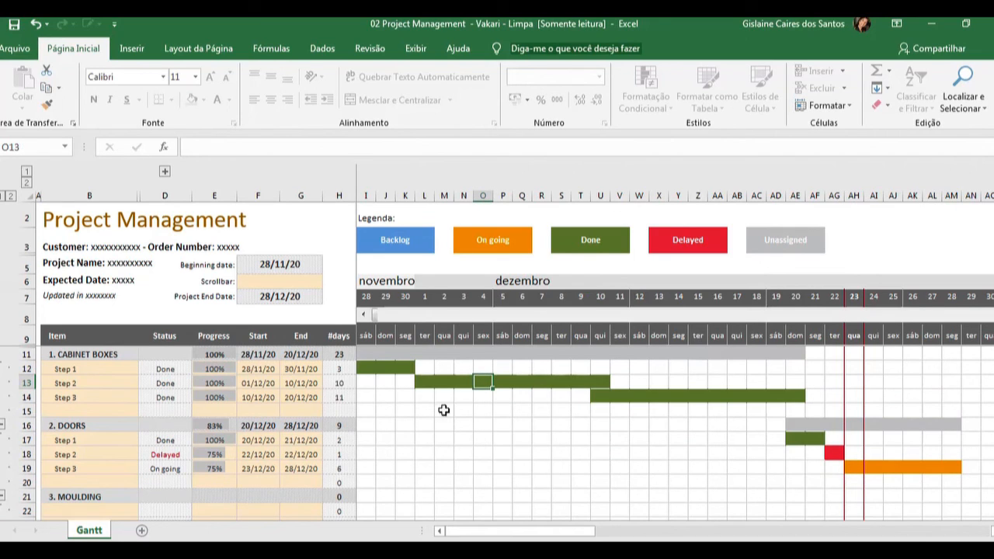
click(604, 380)
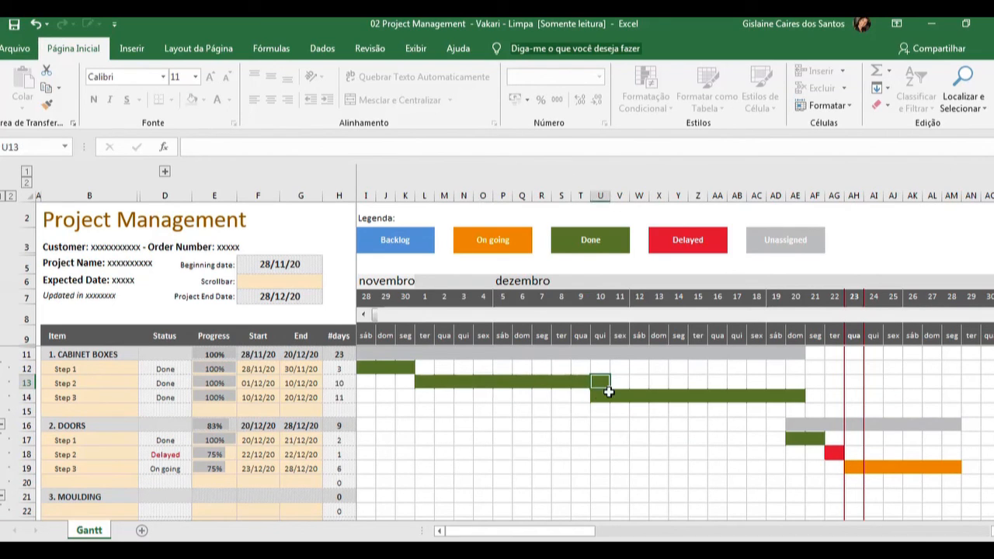
drag(603, 395, 759, 396)
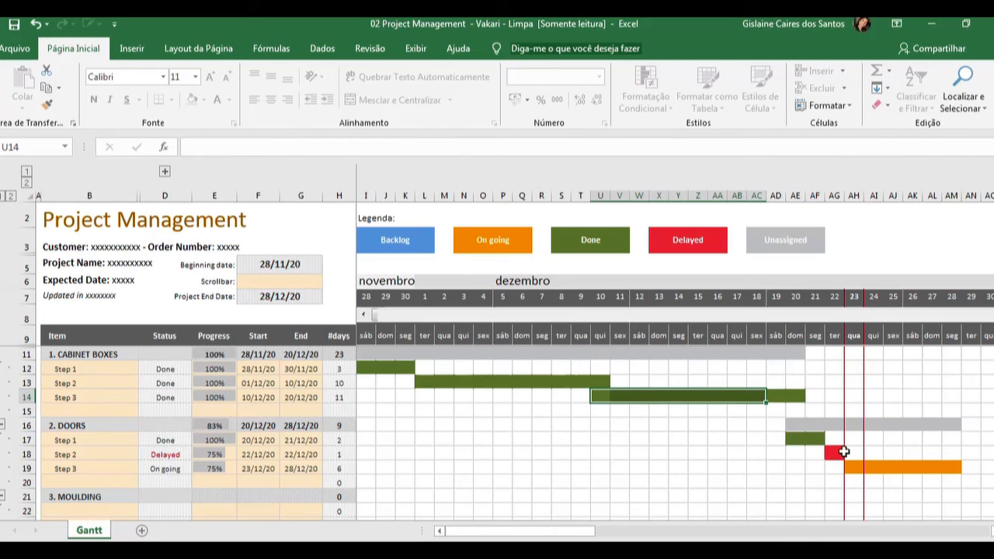
click(840, 453)
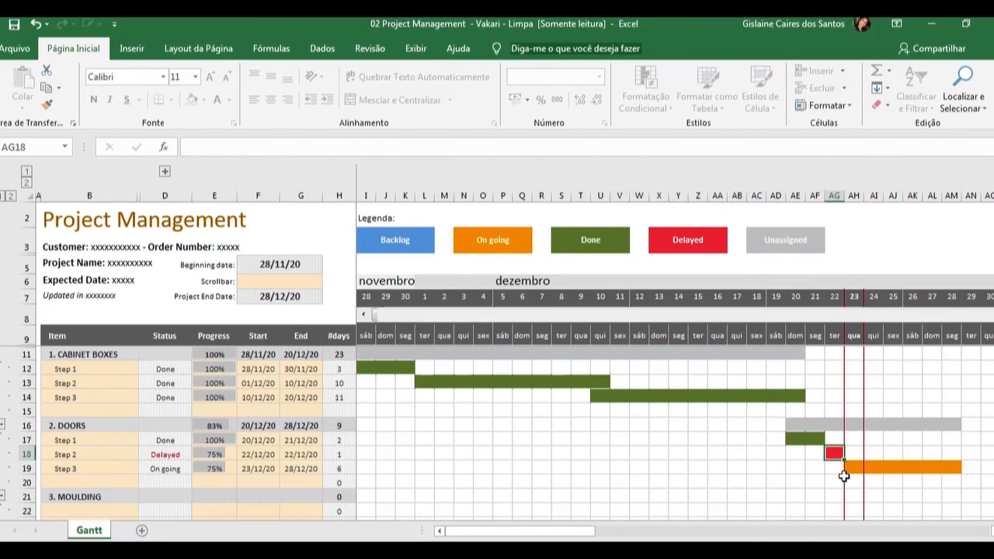
drag(852, 467, 951, 466)
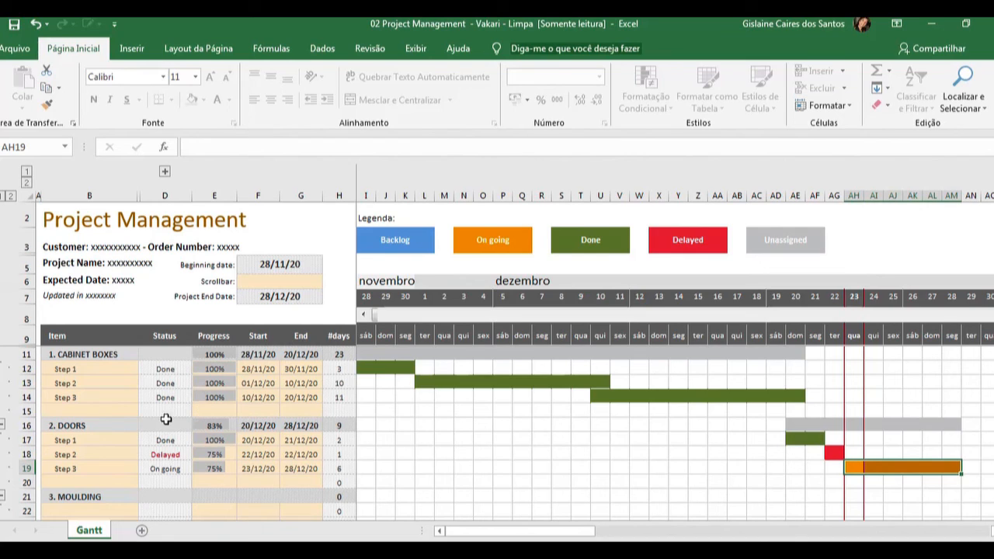
Review the progress values, start dates and step names of Steps 1 to 3 in Doors
click(224, 469)
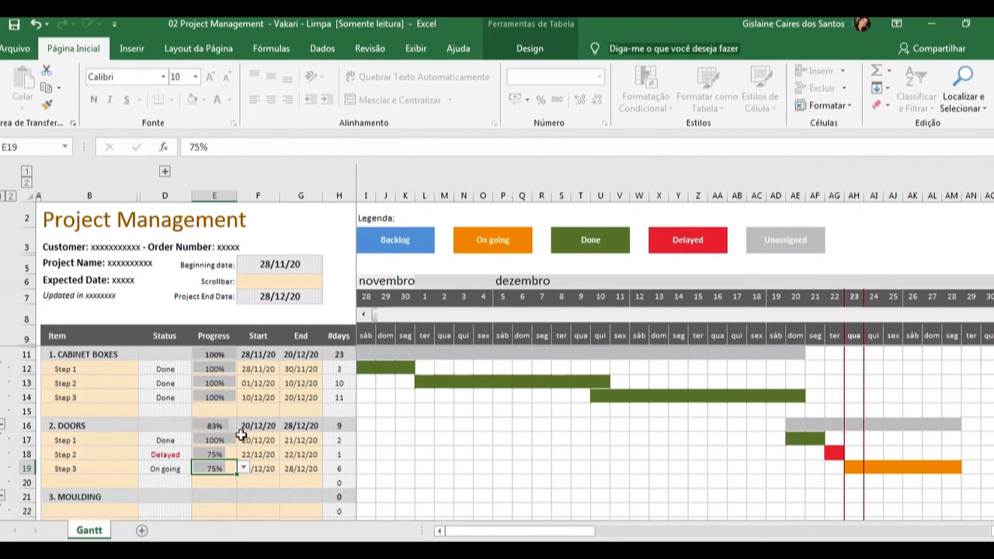
click(256, 440)
click(262, 457)
click(265, 467)
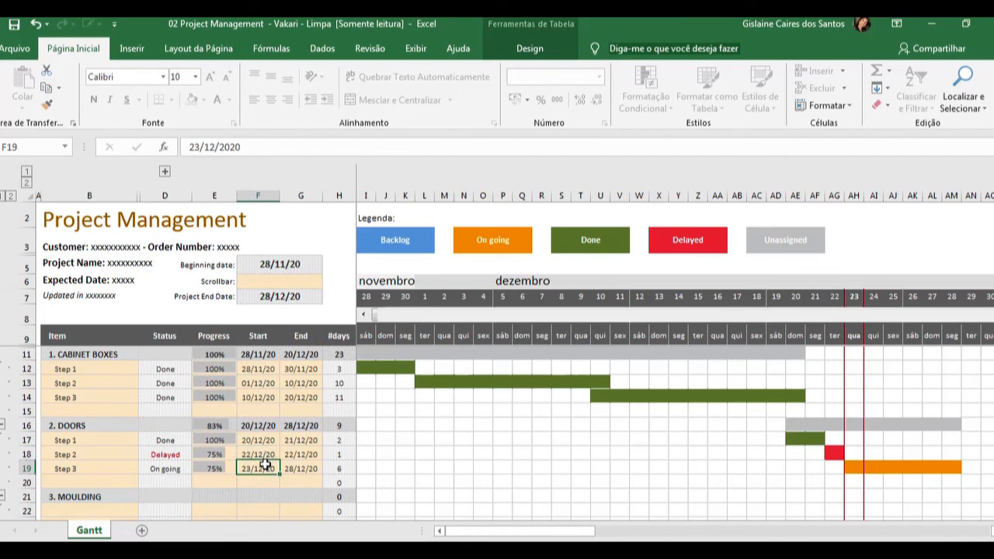
click(218, 457)
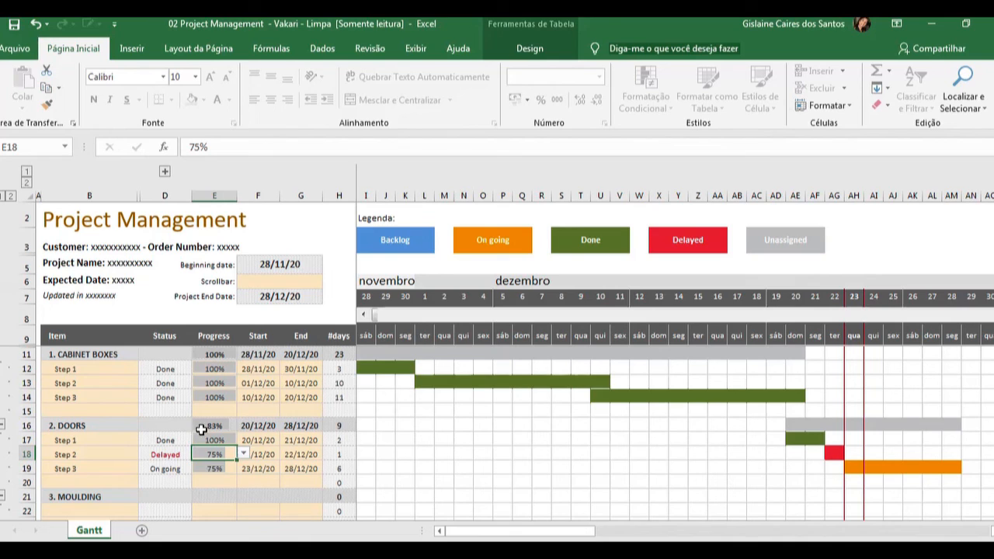
click(208, 440)
click(214, 469)
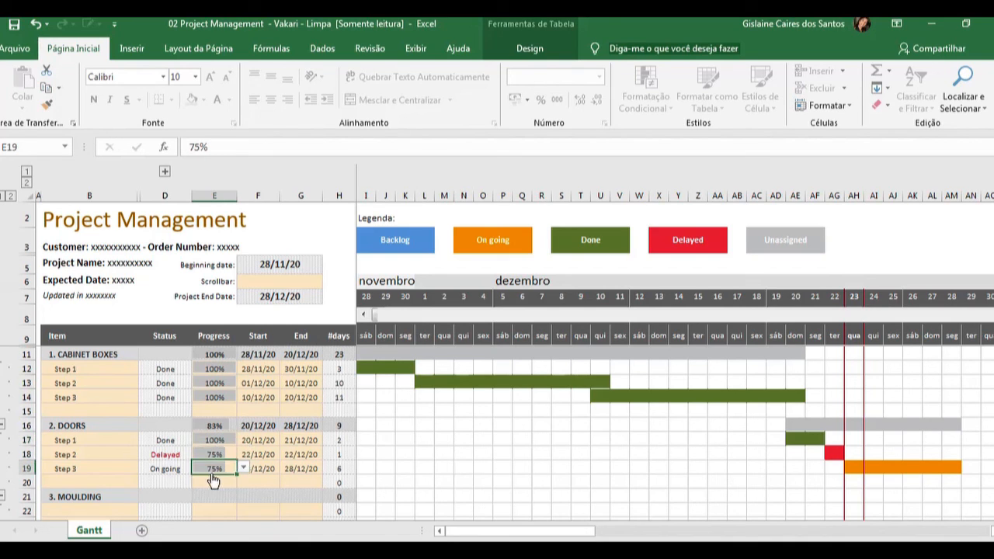
click(82, 468)
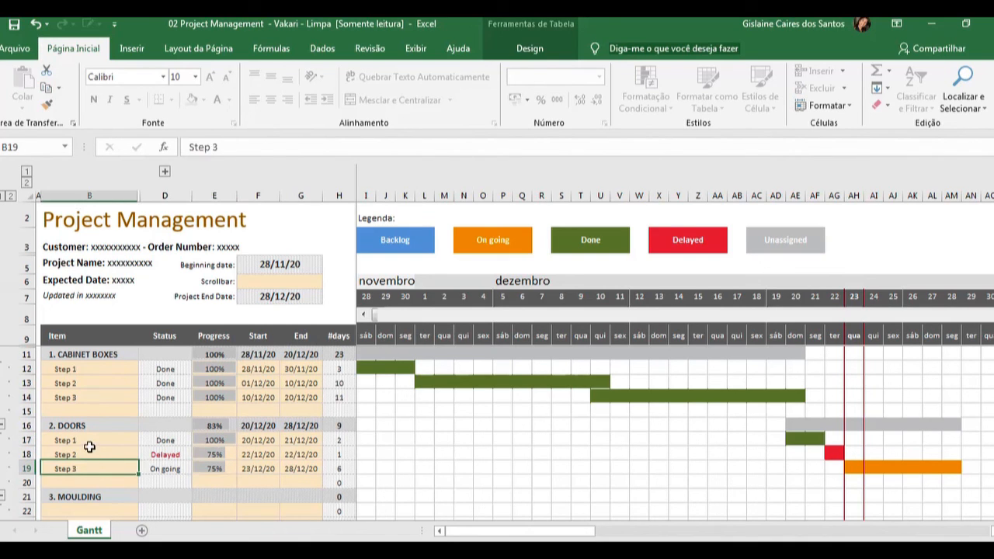
drag(91, 440, 91, 470)
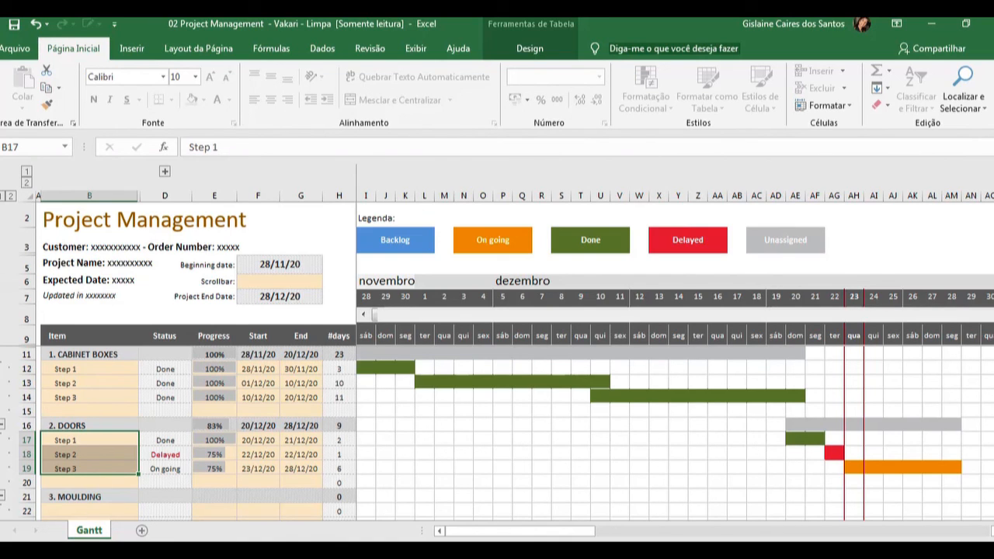
Duplicate the Gantt sheet at the end of the same workbook and compare the original with the copy
right_click(91, 535)
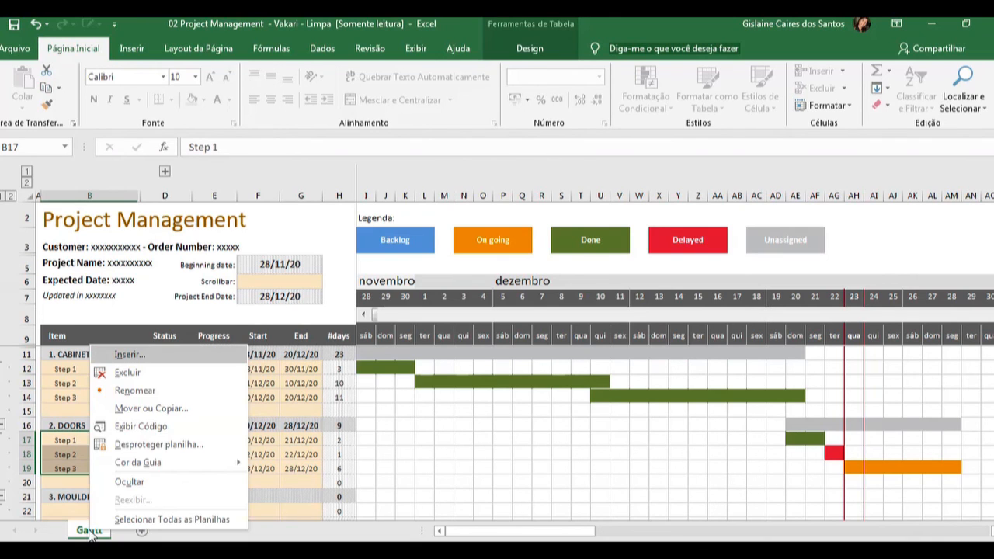
click(151, 413)
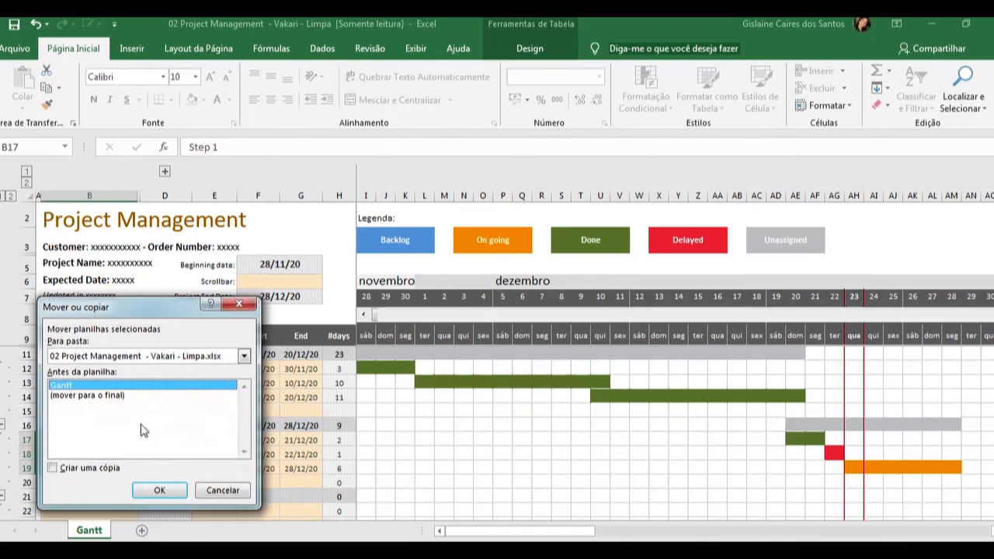
click(60, 469)
click(108, 395)
click(159, 490)
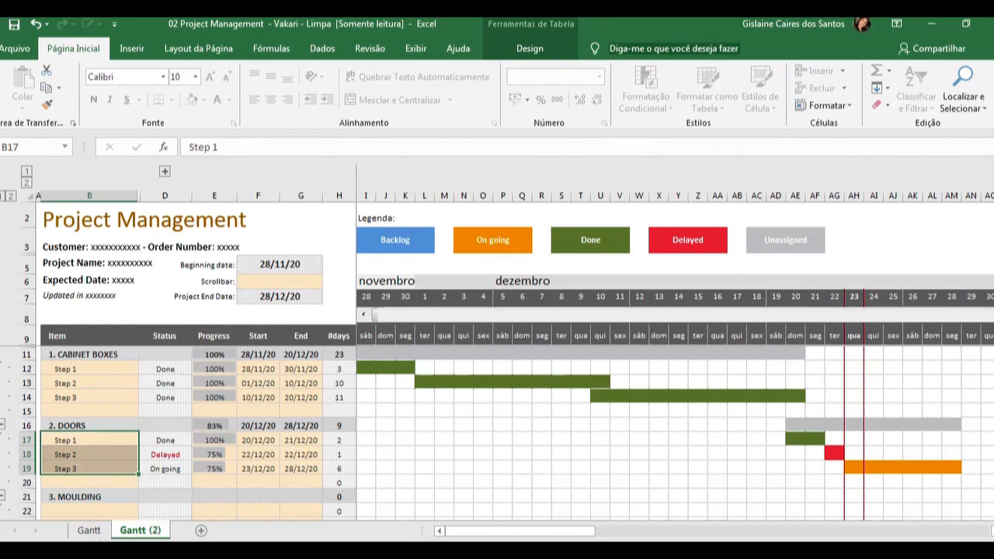
click(88, 530)
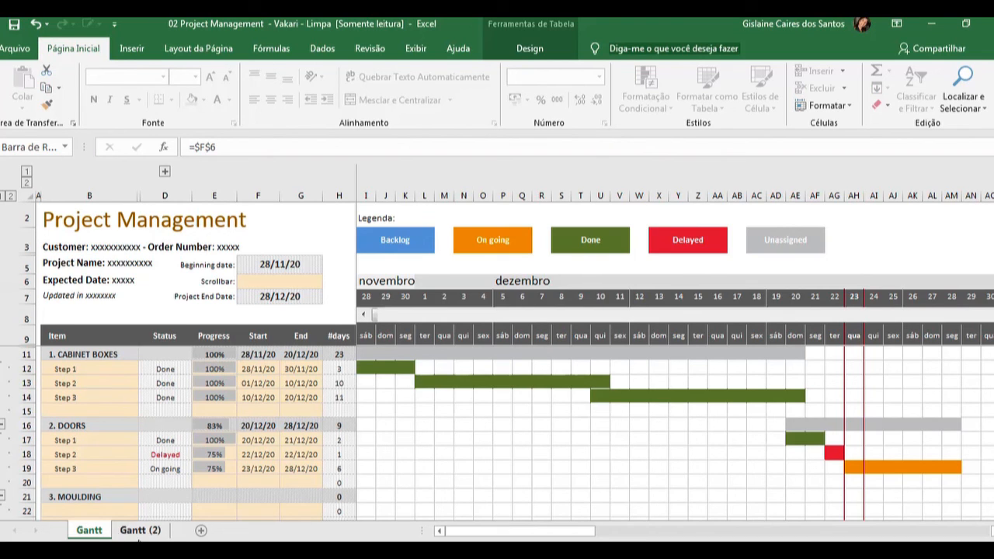
click(139, 530)
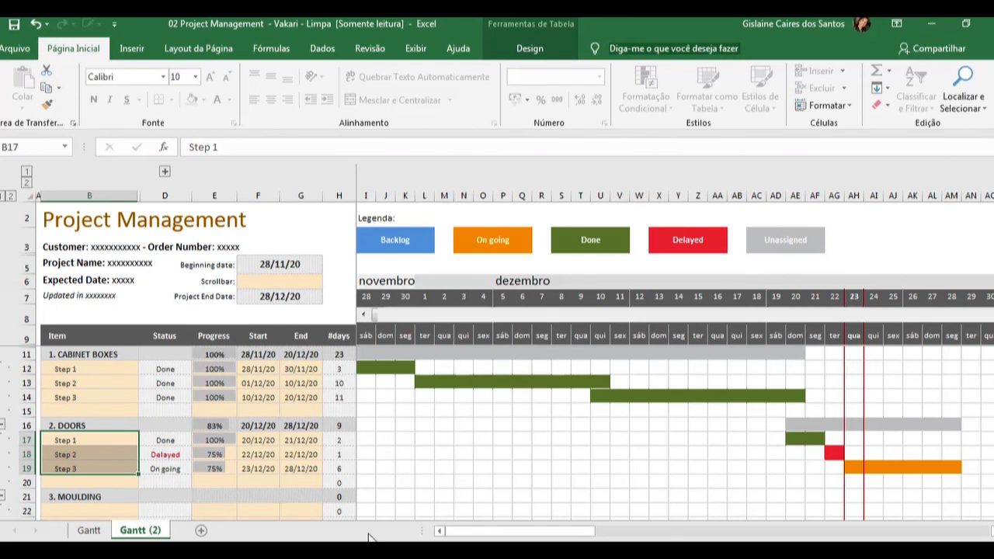
Create a copy of the Gantt (2) sheet at the end of the workbook
right_click(156, 533)
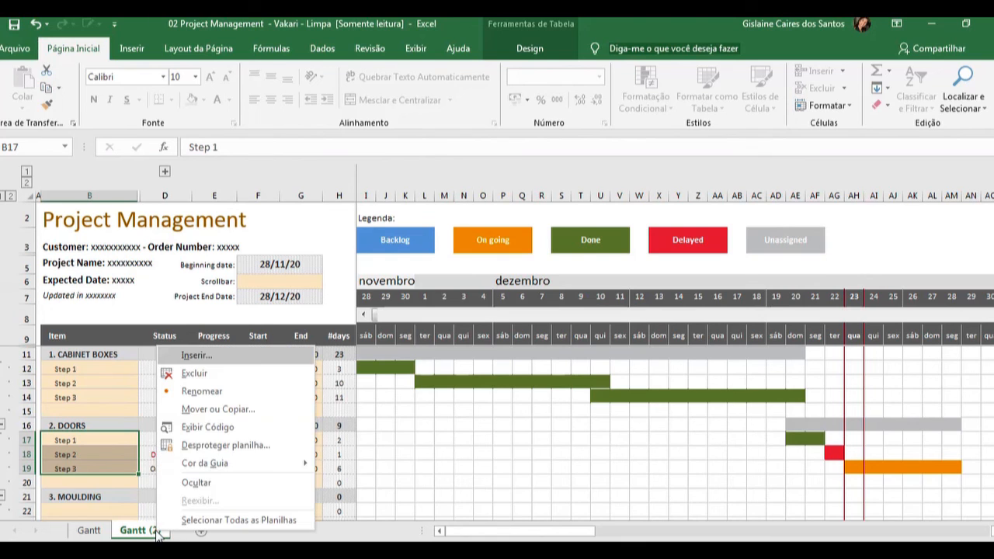
click(205, 406)
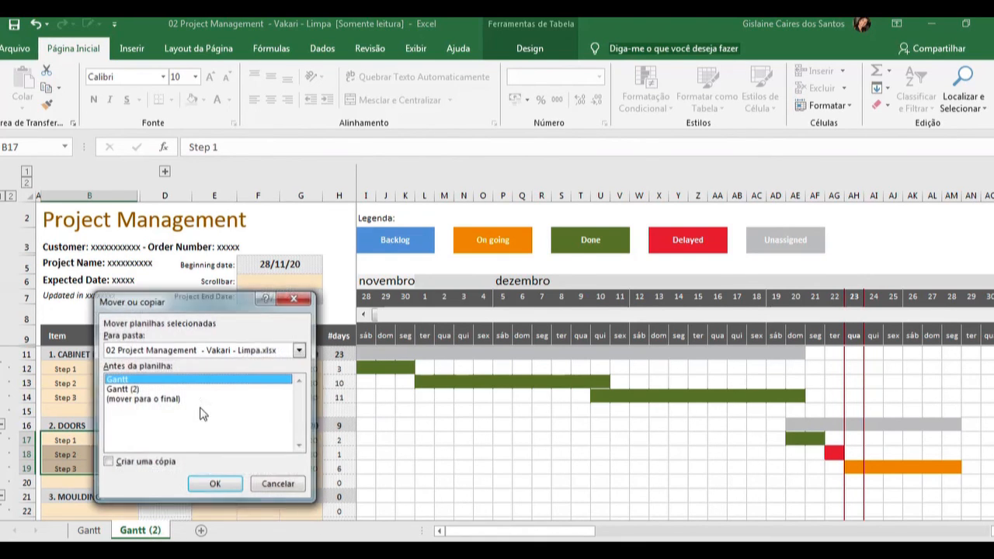
click(108, 462)
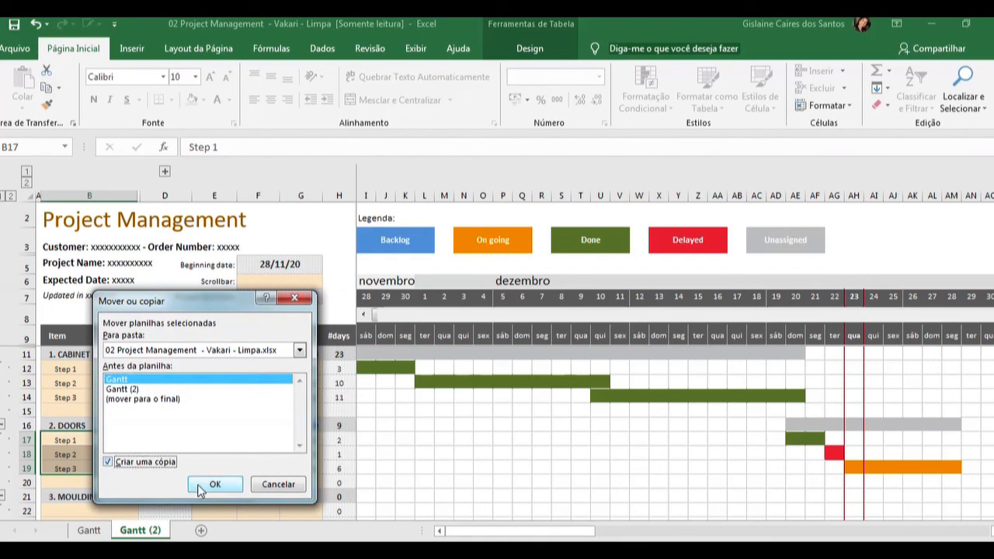
click(137, 399)
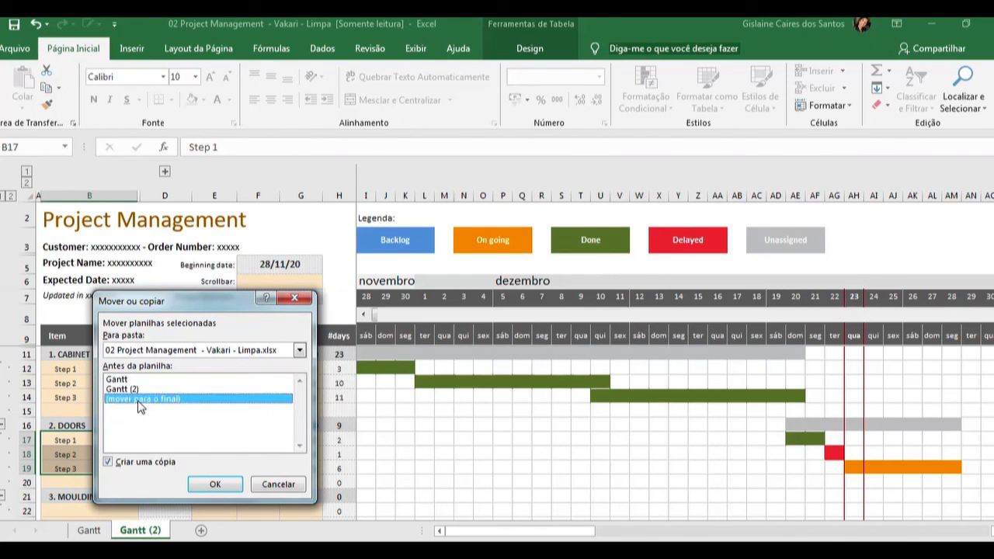
click(216, 484)
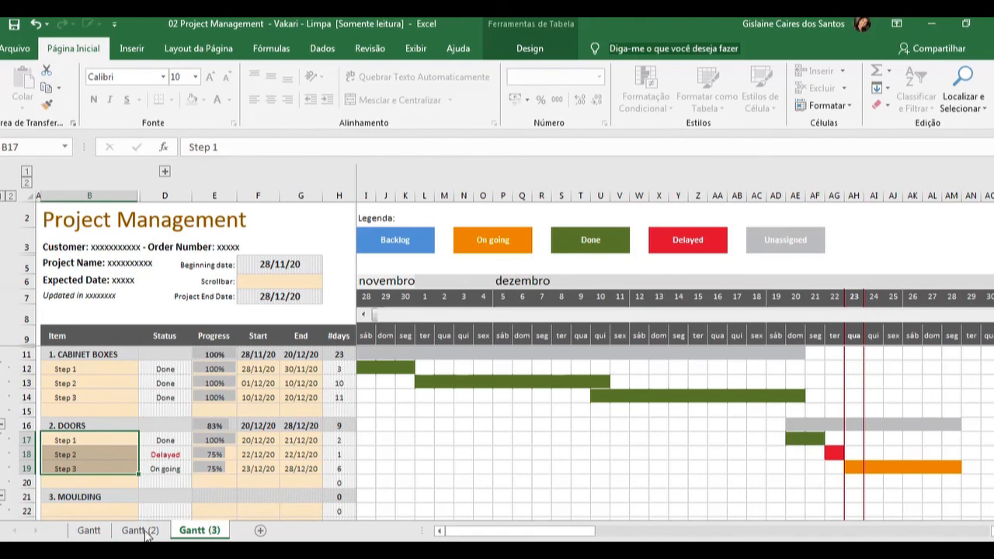
On the Gantt (2) sheet, clear the progress, start dates and end dates of all steps in Cabinet Boxes and Doors
click(91, 532)
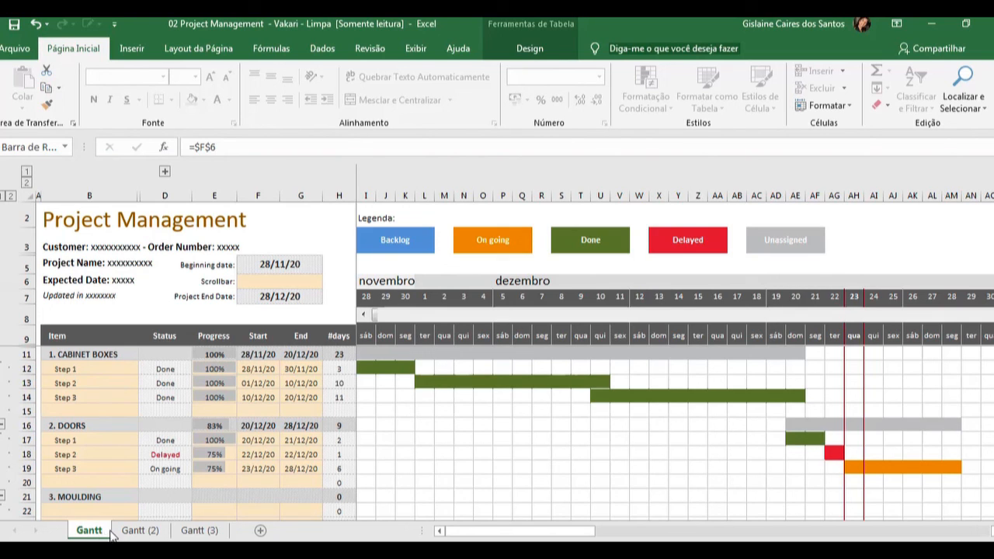
click(139, 530)
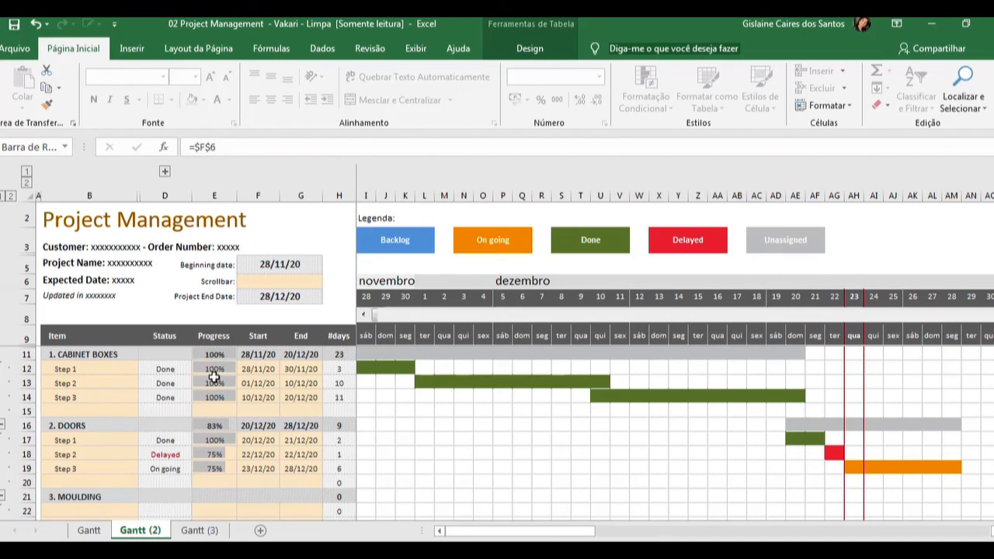
drag(244, 369, 302, 396)
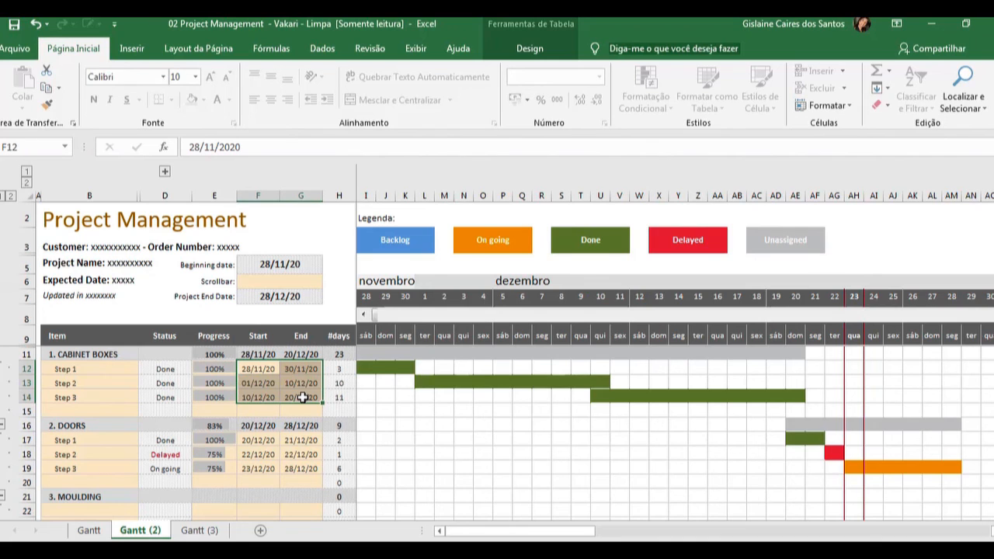
key(Delete)
click(97, 357)
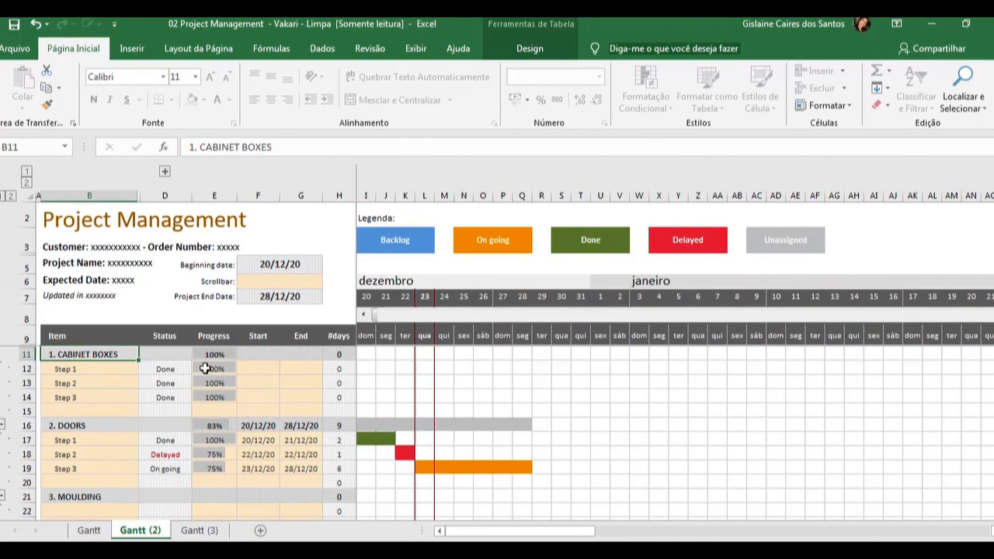
drag(202, 367, 306, 481)
key(Delete)
key(Delete)
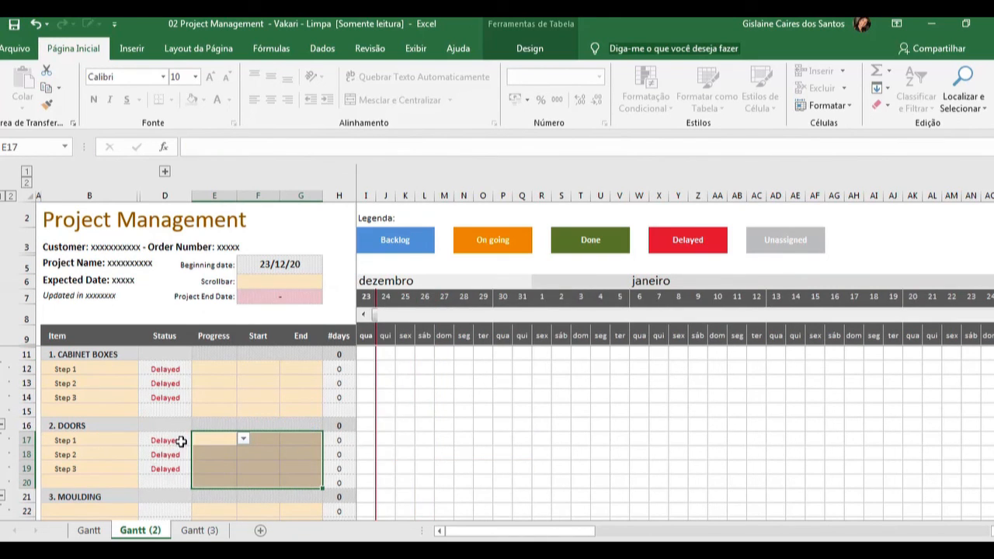
mouse_move(594, 28)
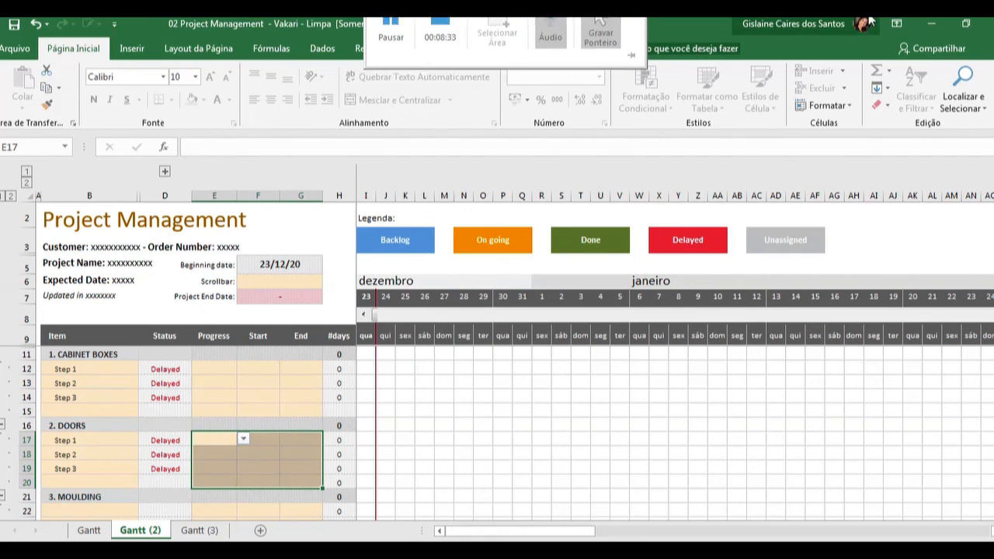